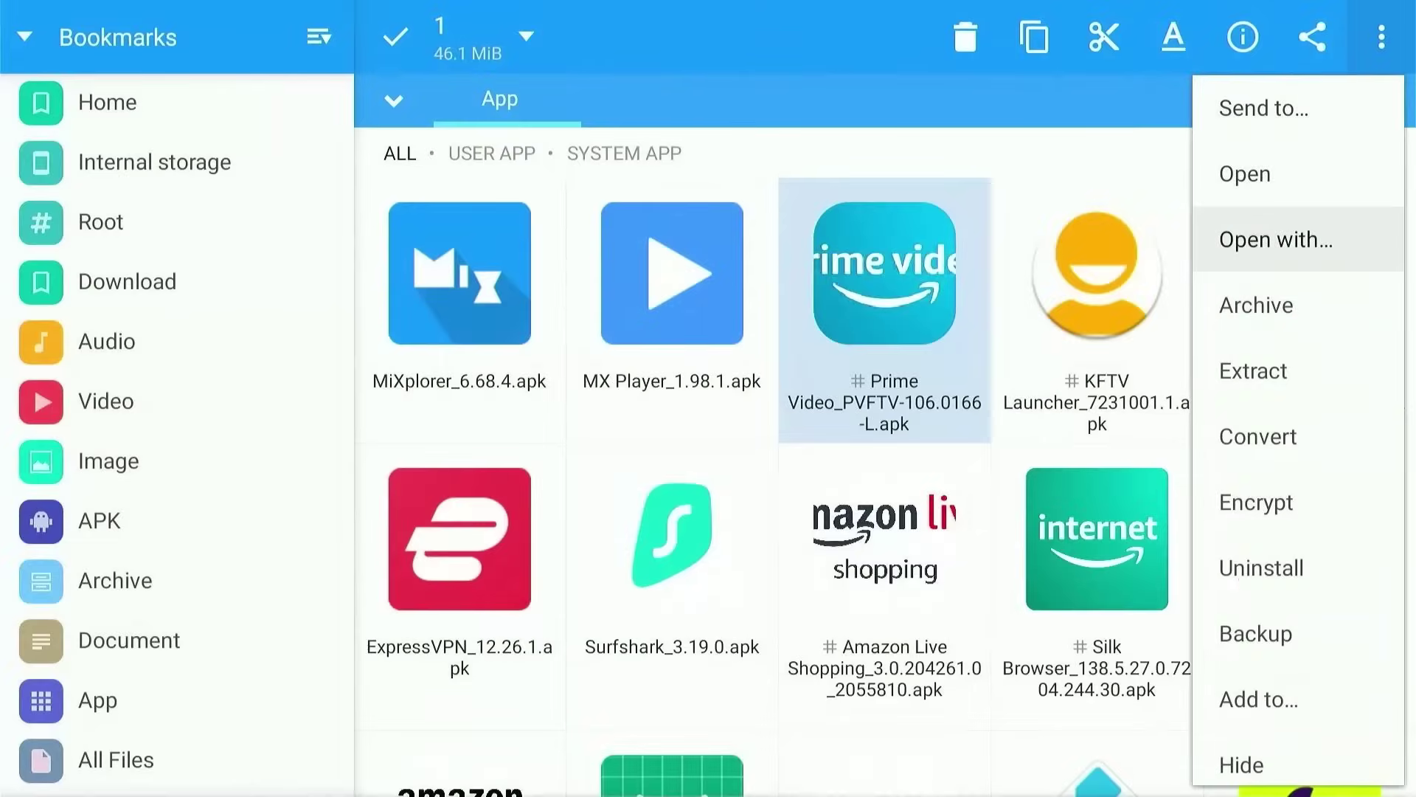
# Step: Uninstall the Amazon Music updates and confirm replacing the app with its factory version
pyautogui.press('Down')
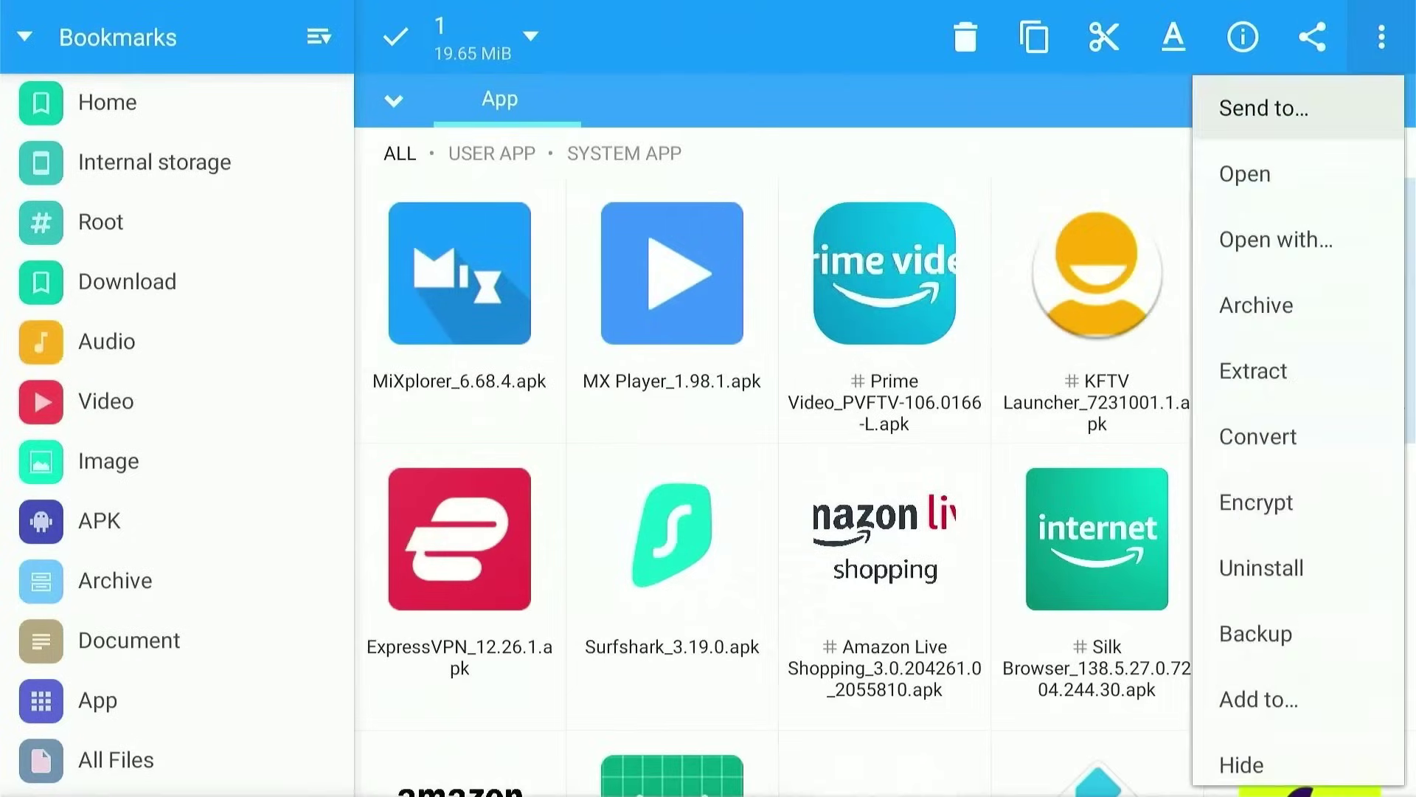
pyautogui.press('Down')
pyautogui.press('Down')
pyautogui.press('Down')
pyautogui.press('Down')
pyautogui.press('Down')
pyautogui.press('Down')
pyautogui.press('Down')
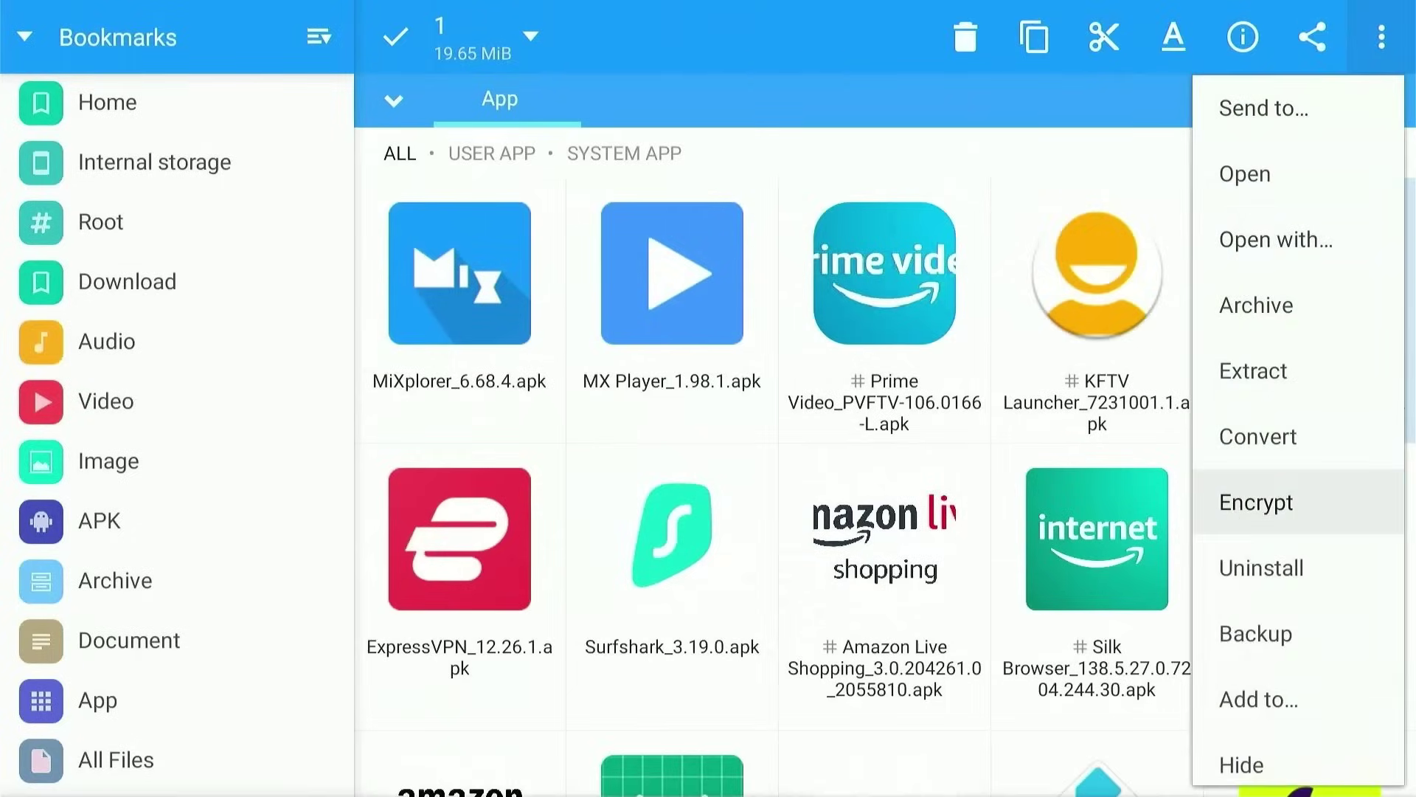
pyautogui.press('Return')
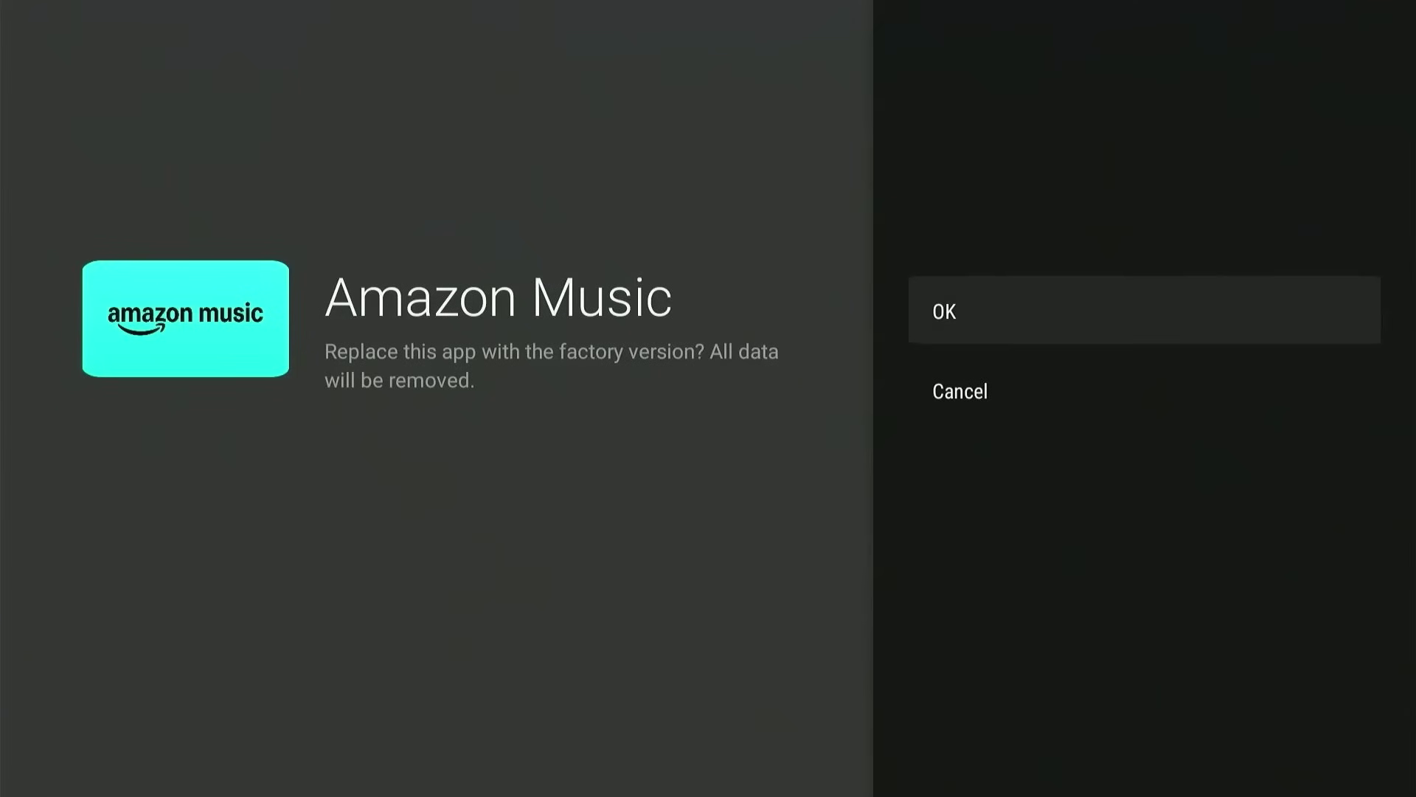
pyautogui.press('Return')
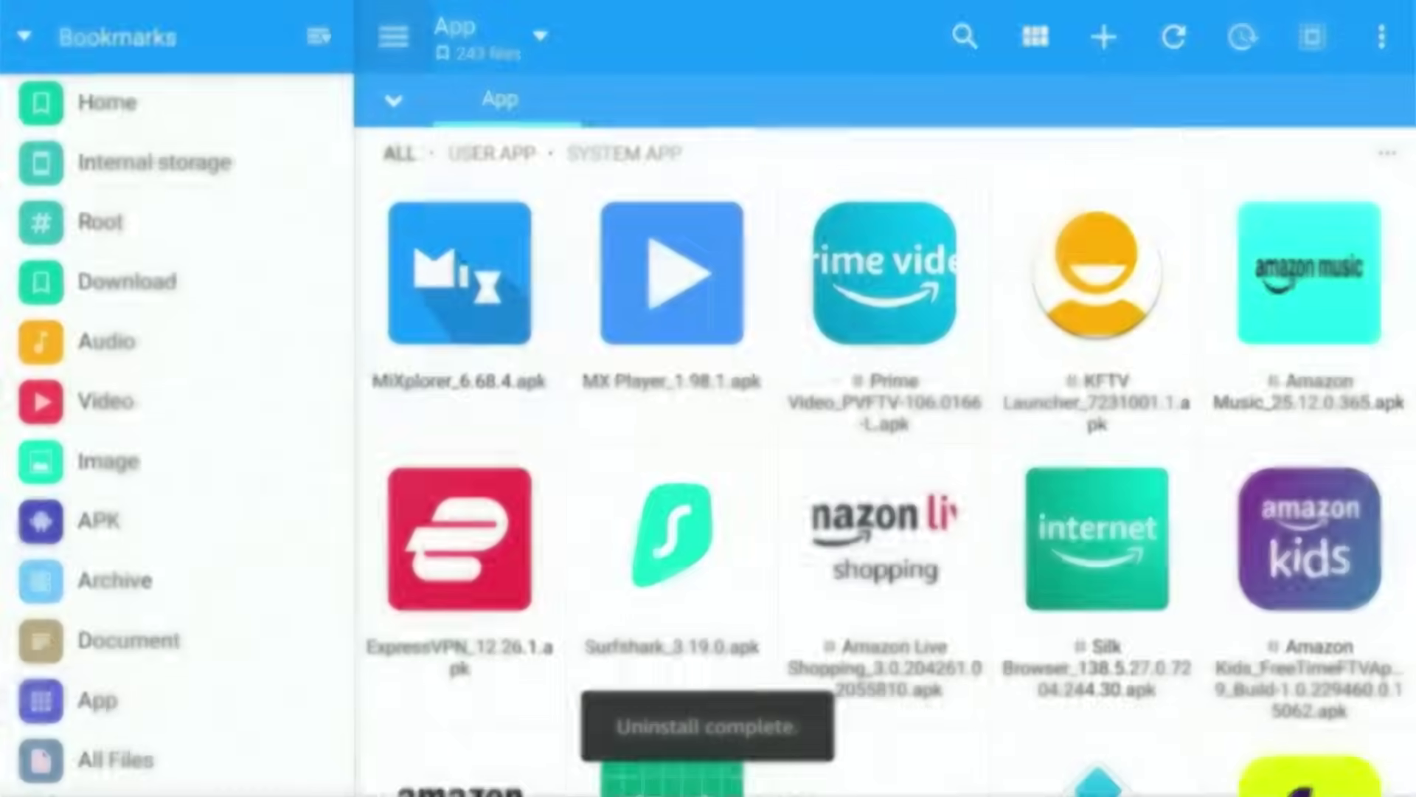
pyautogui.press('Right')
pyautogui.press('Right')
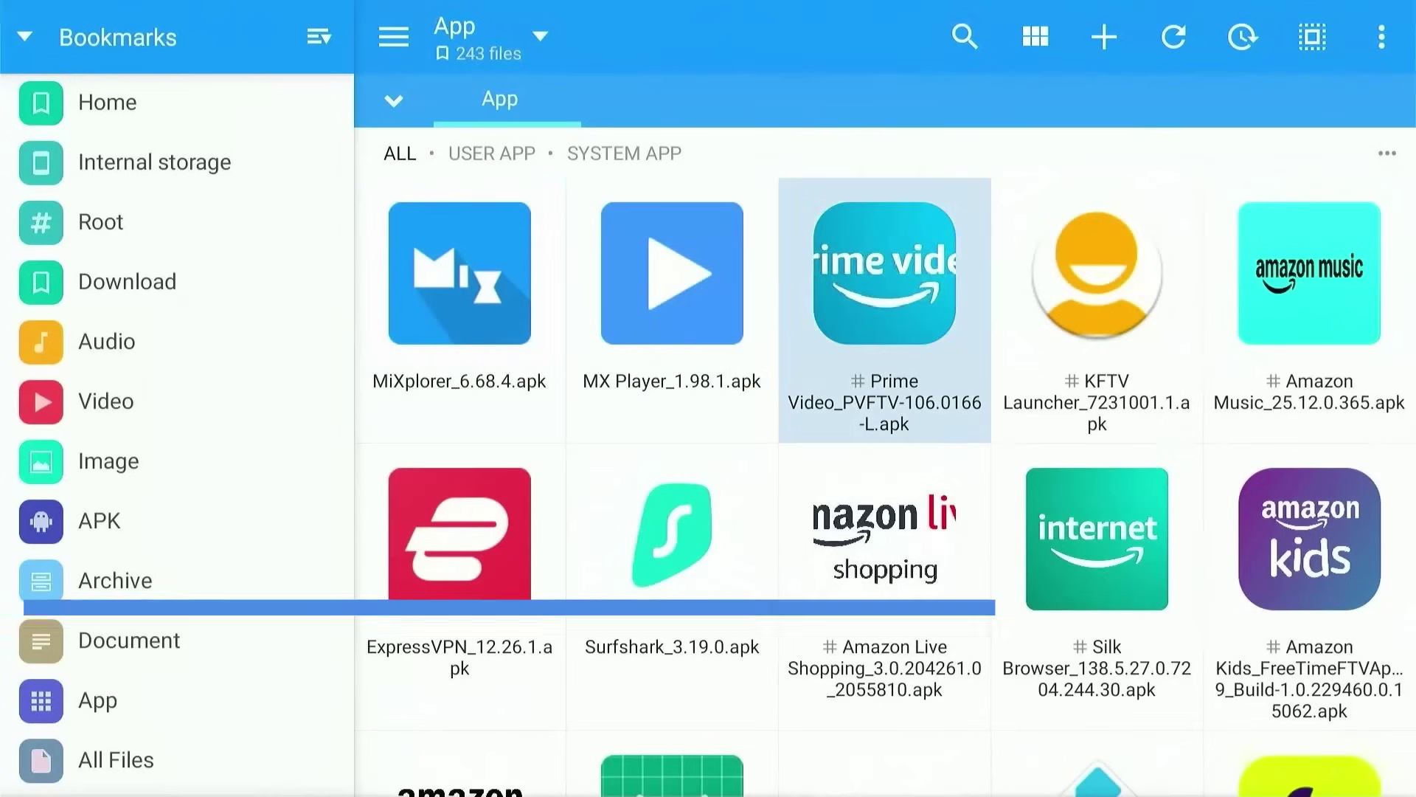
pyautogui.press('Right')
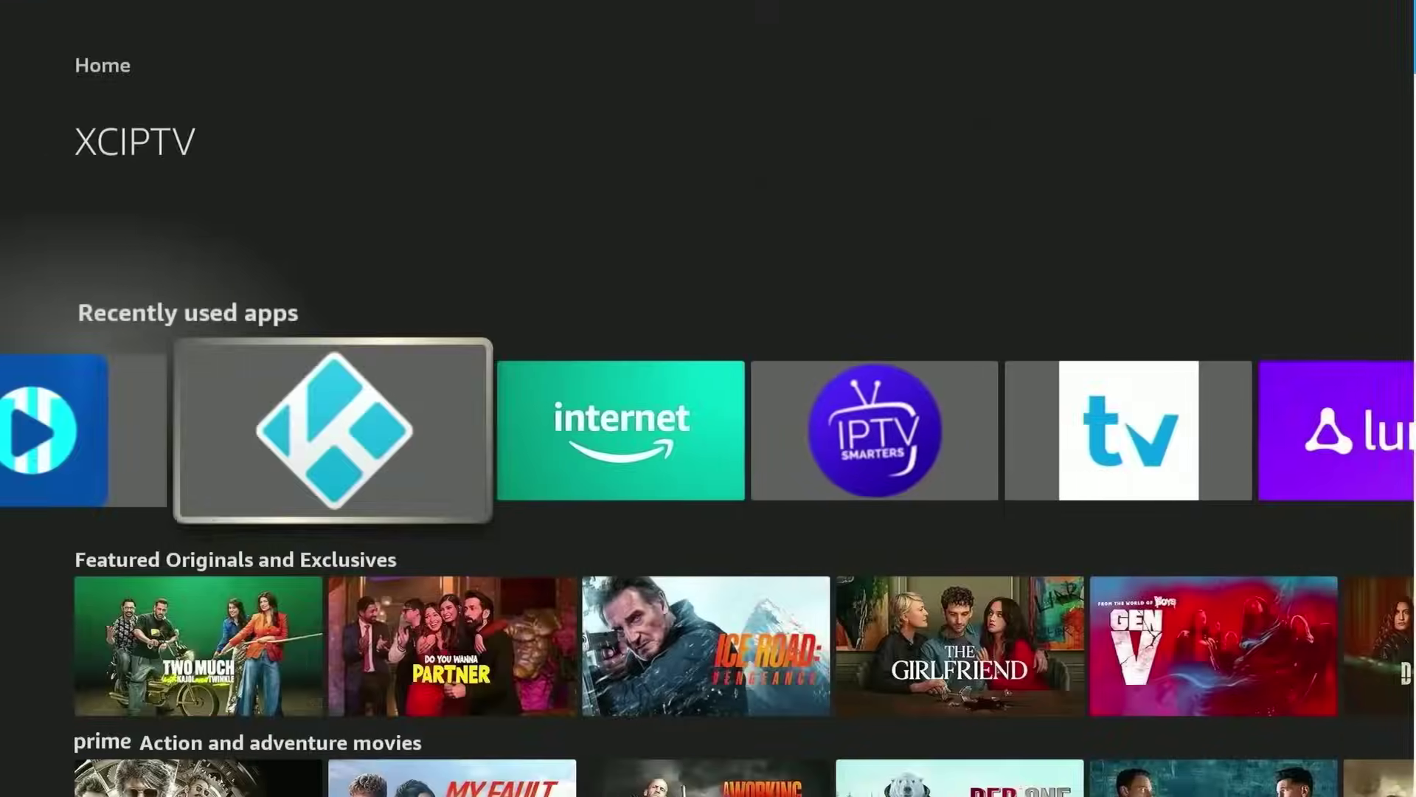
# Step: Look through the recently used apps on the home screen, including the pre-installed Amazon apps
pyautogui.press('Right')
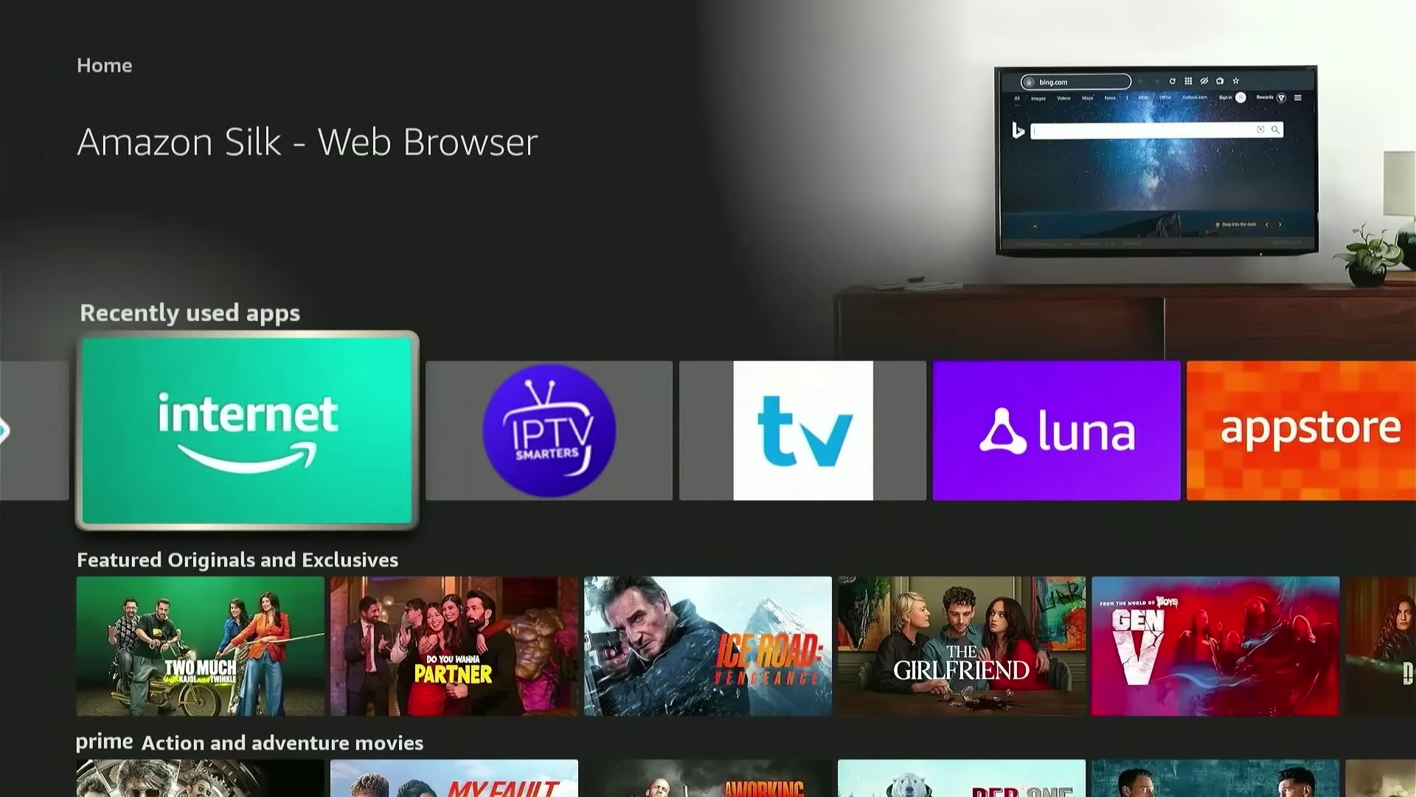
pyautogui.press('Right')
pyautogui.press('Right')
pyautogui.press('Right')
pyautogui.press('Right')
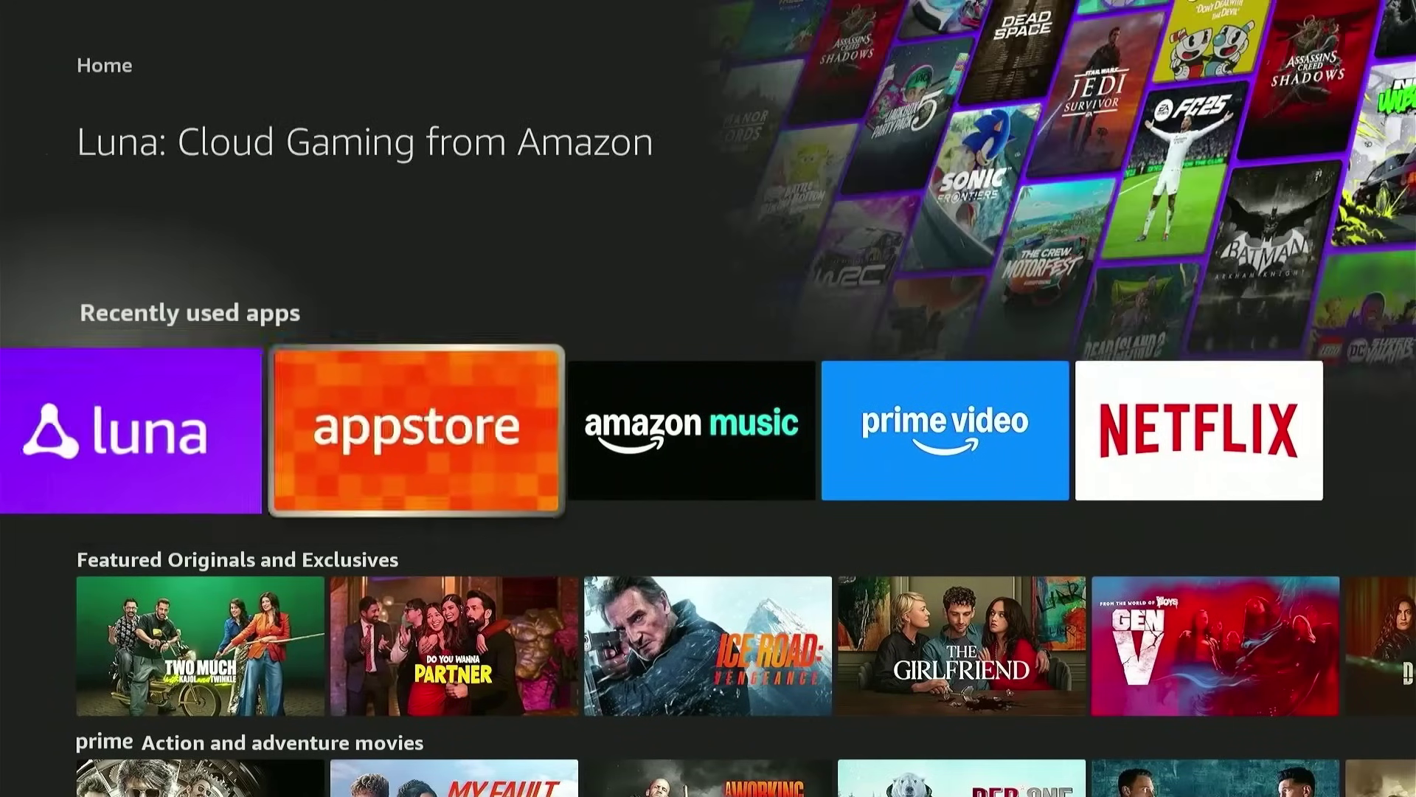
pyautogui.press('Right')
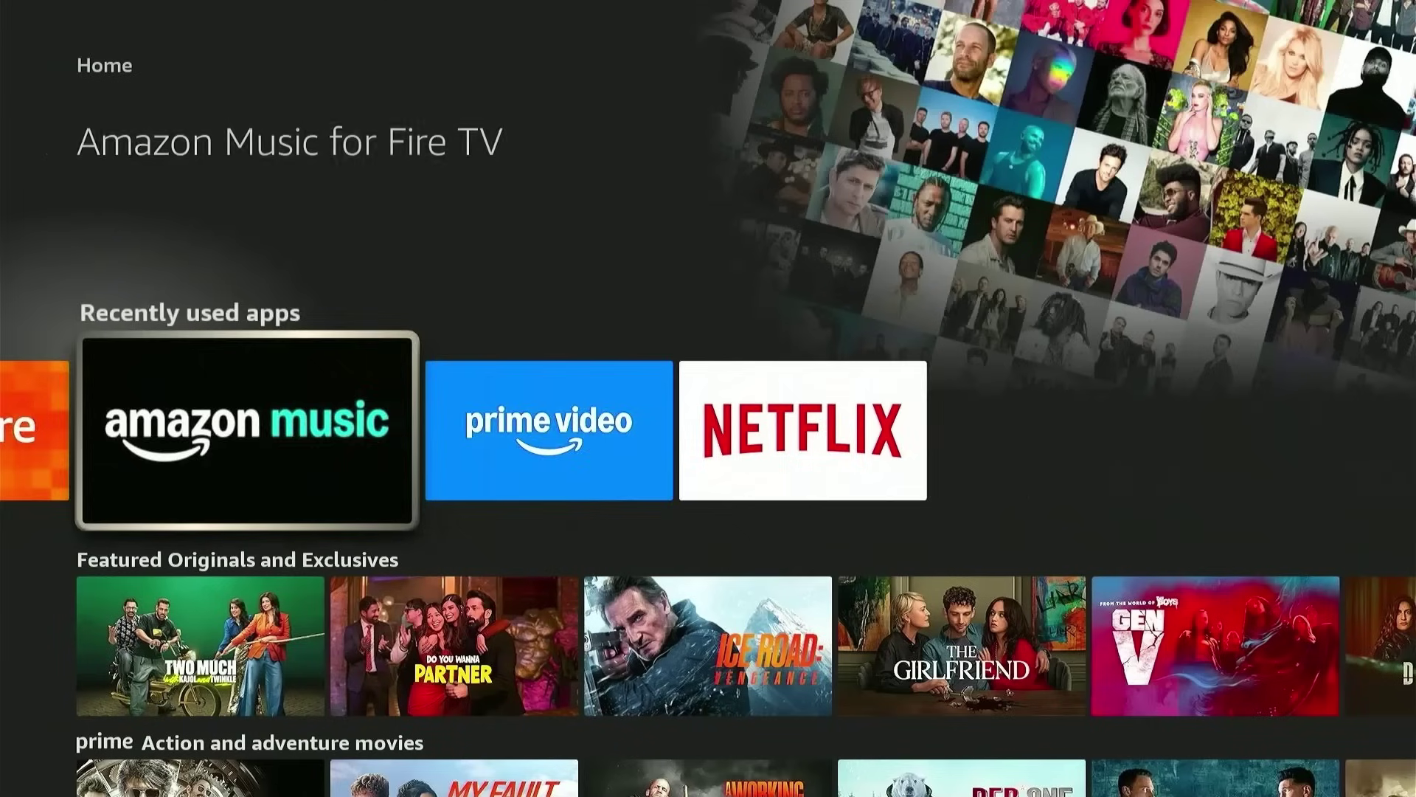
pyautogui.press('Right')
pyautogui.press('Right')
pyautogui.press('Left')
pyautogui.press('Left')
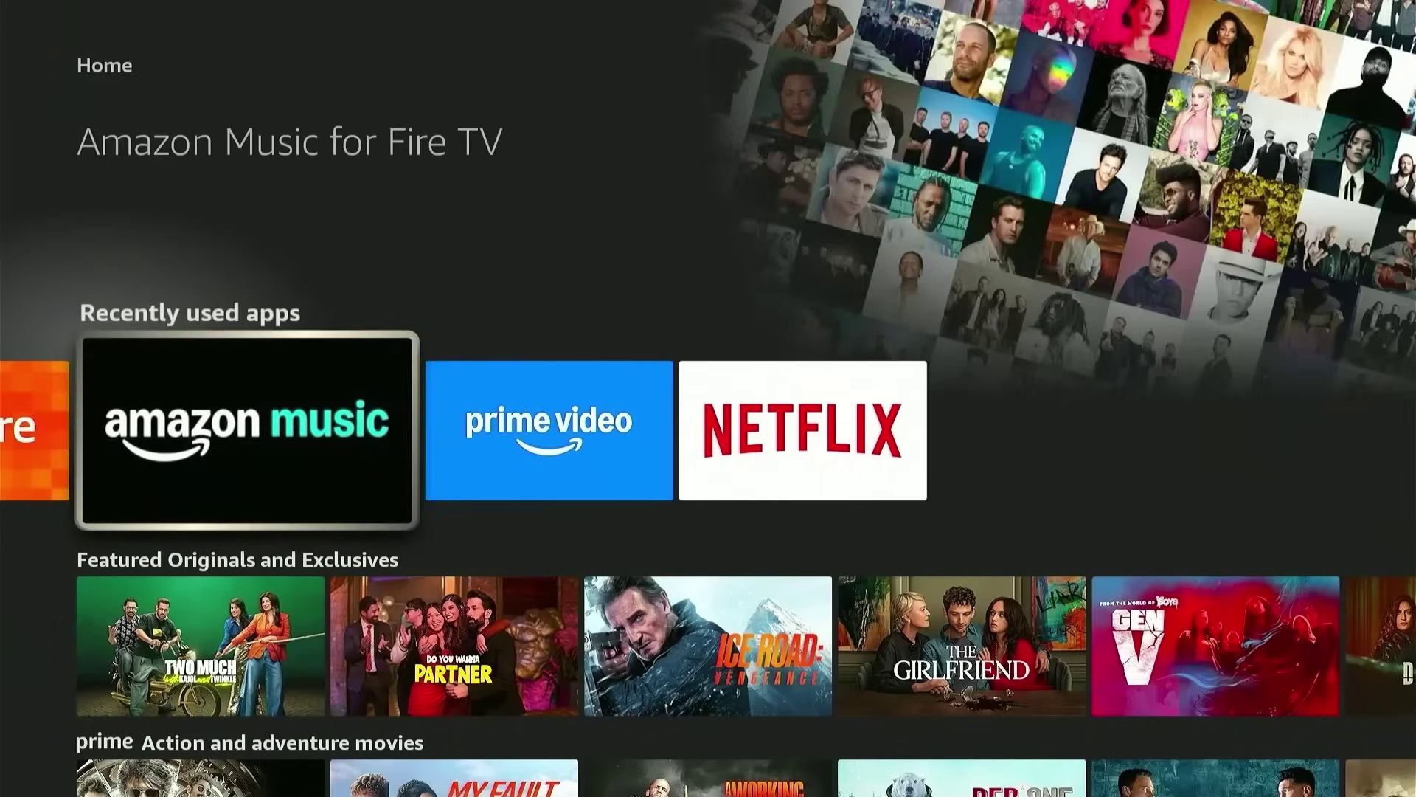
pyautogui.press('Left')
pyautogui.press('Left')
pyautogui.press('Left')
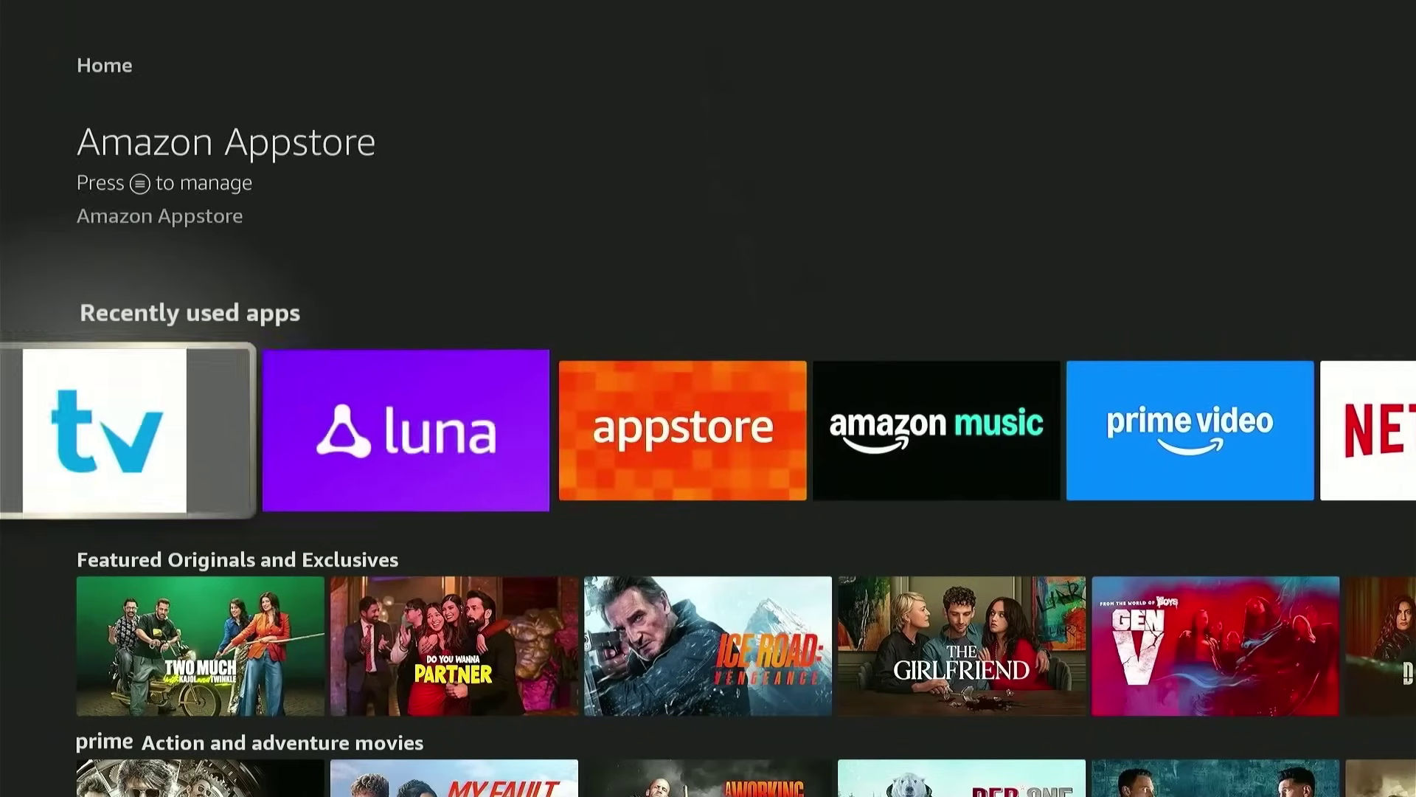
pyautogui.press('Left')
pyautogui.press('Left')
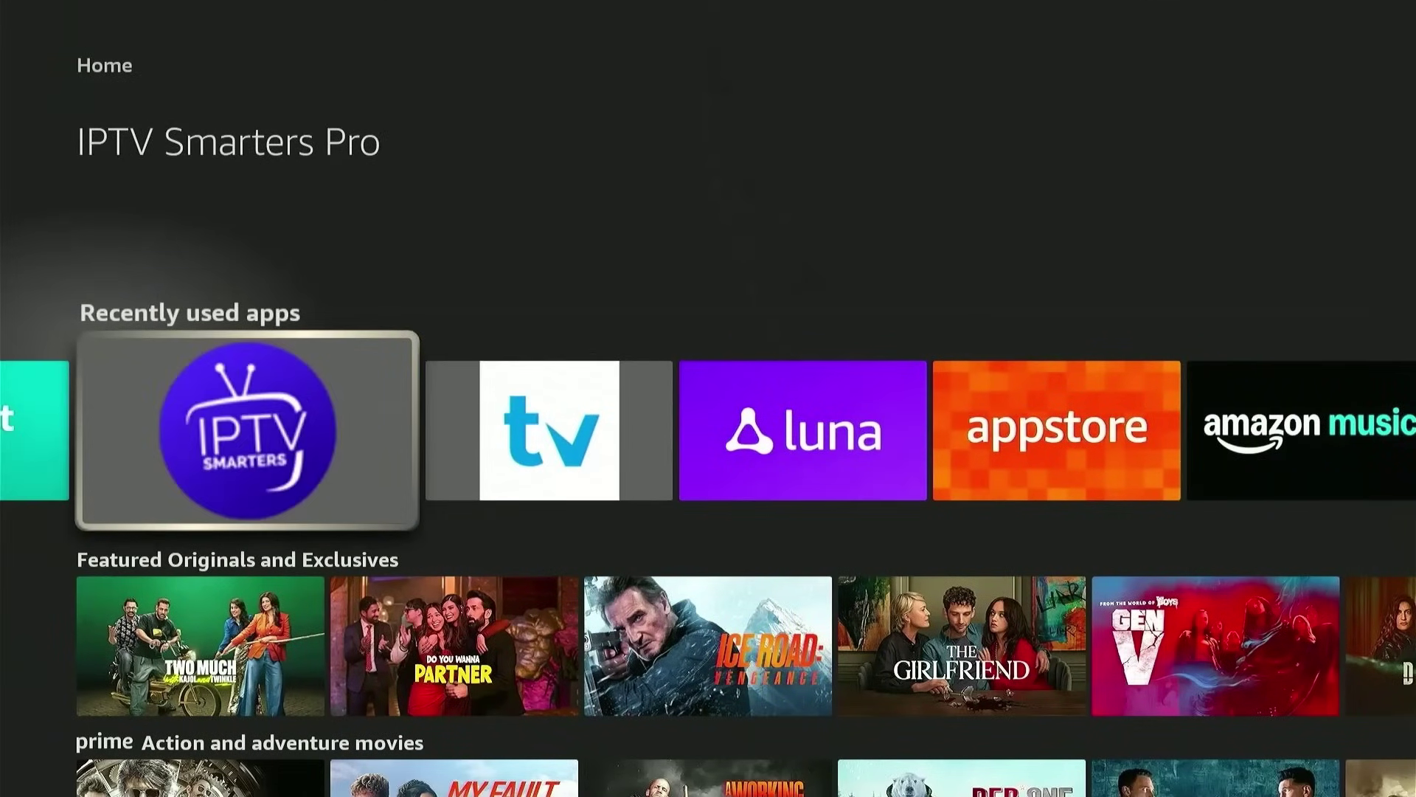
pyautogui.press('Left')
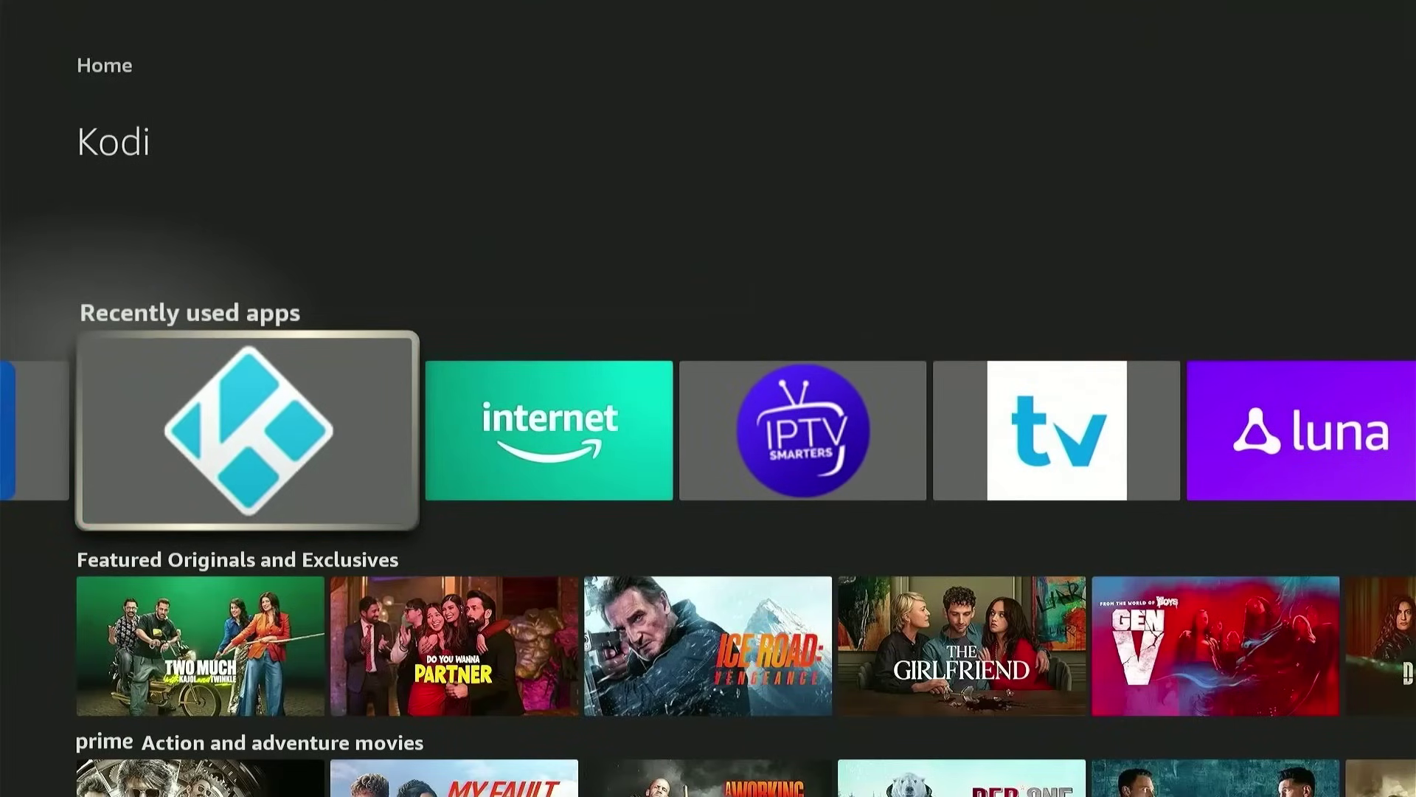
pyautogui.press('Left')
pyautogui.press('Left')
pyautogui.press('Left')
pyautogui.press('Left')
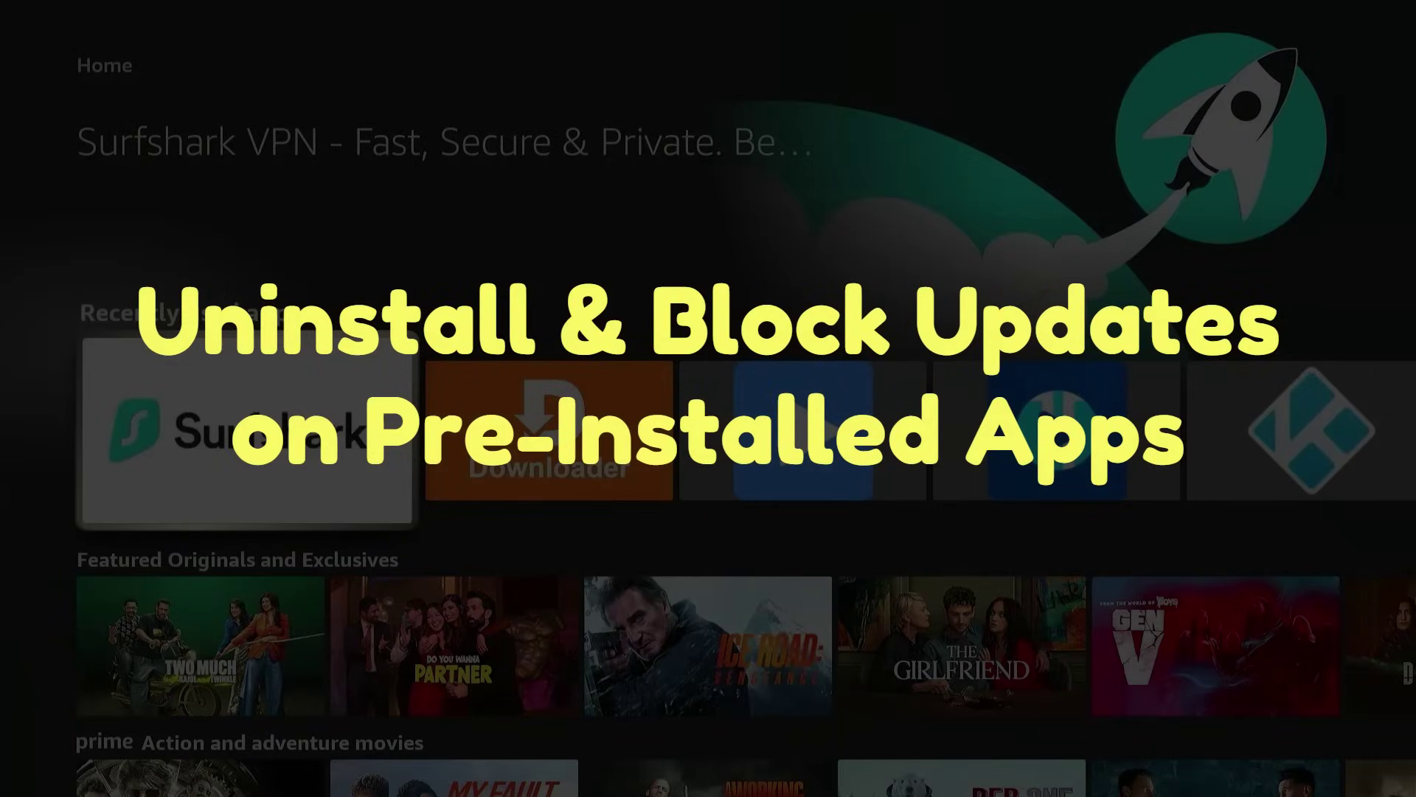
# Step: Go to the device settings from the recently used apps row of the home screen
pyautogui.press('Up')
pyautogui.press('Up')
pyautogui.press('Up')
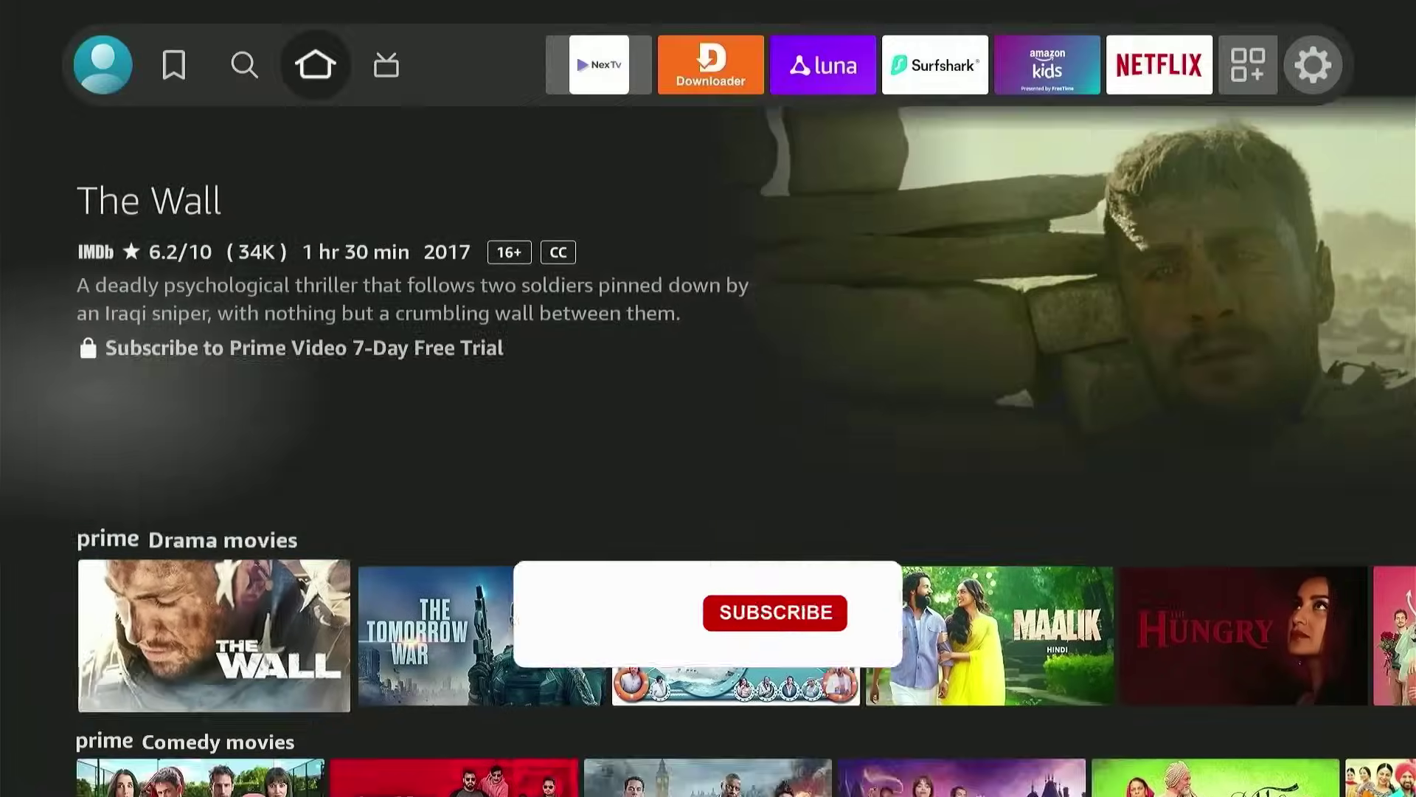
pyautogui.press('Up')
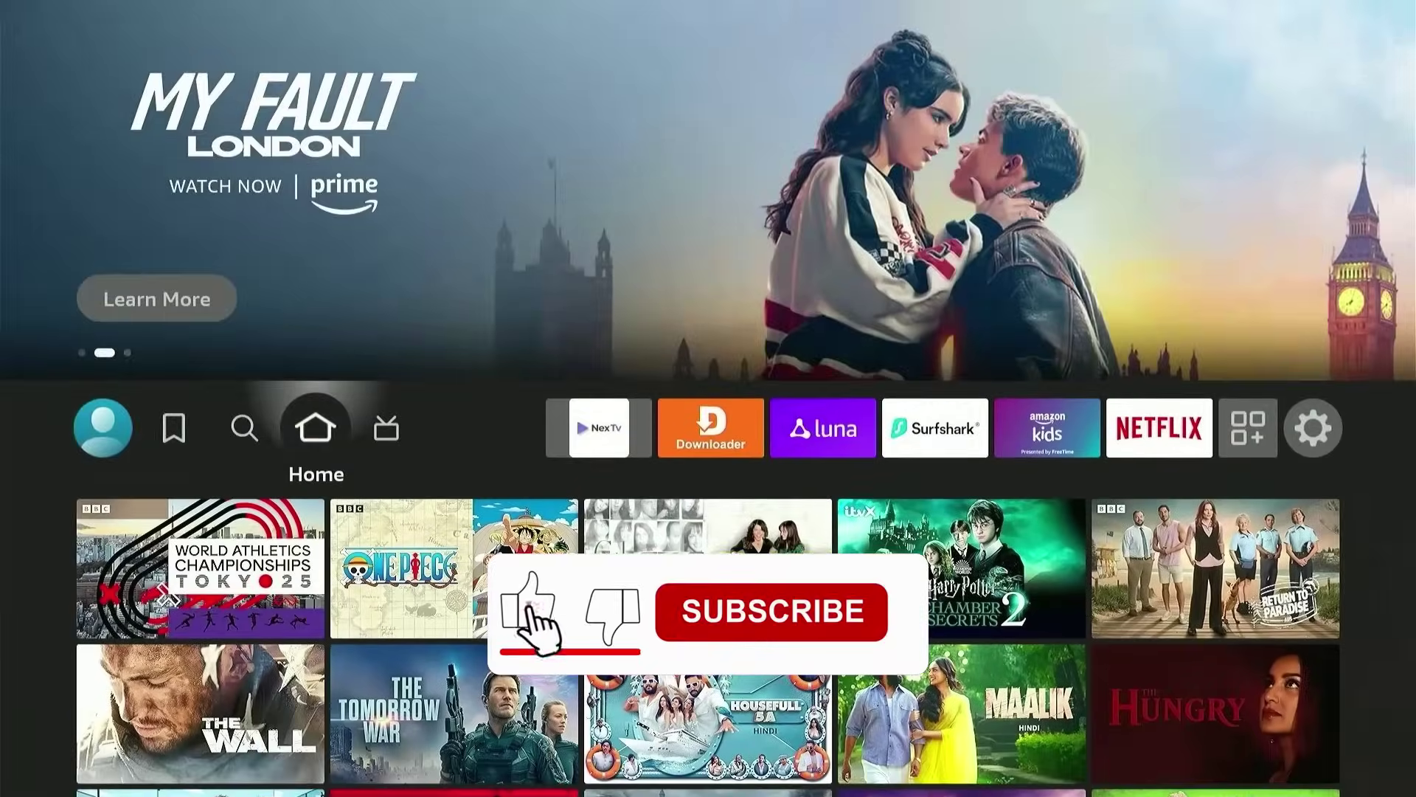
pyautogui.press('Right')
pyautogui.press('Right')
pyautogui.press('Right')
pyautogui.press('Right')
pyautogui.press('Right')
pyautogui.press('Right')
pyautogui.press('Right')
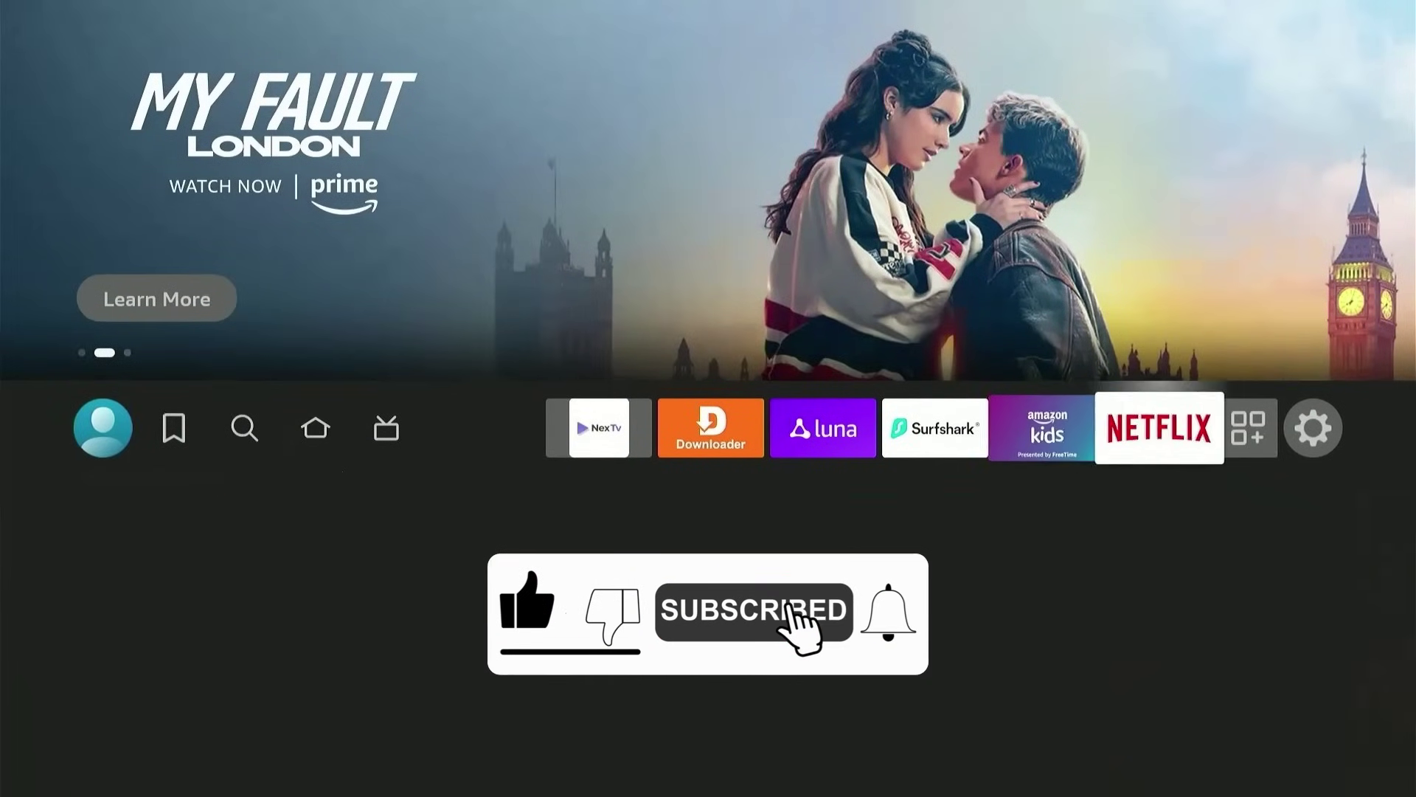
pyautogui.press('Right')
pyautogui.press('Right')
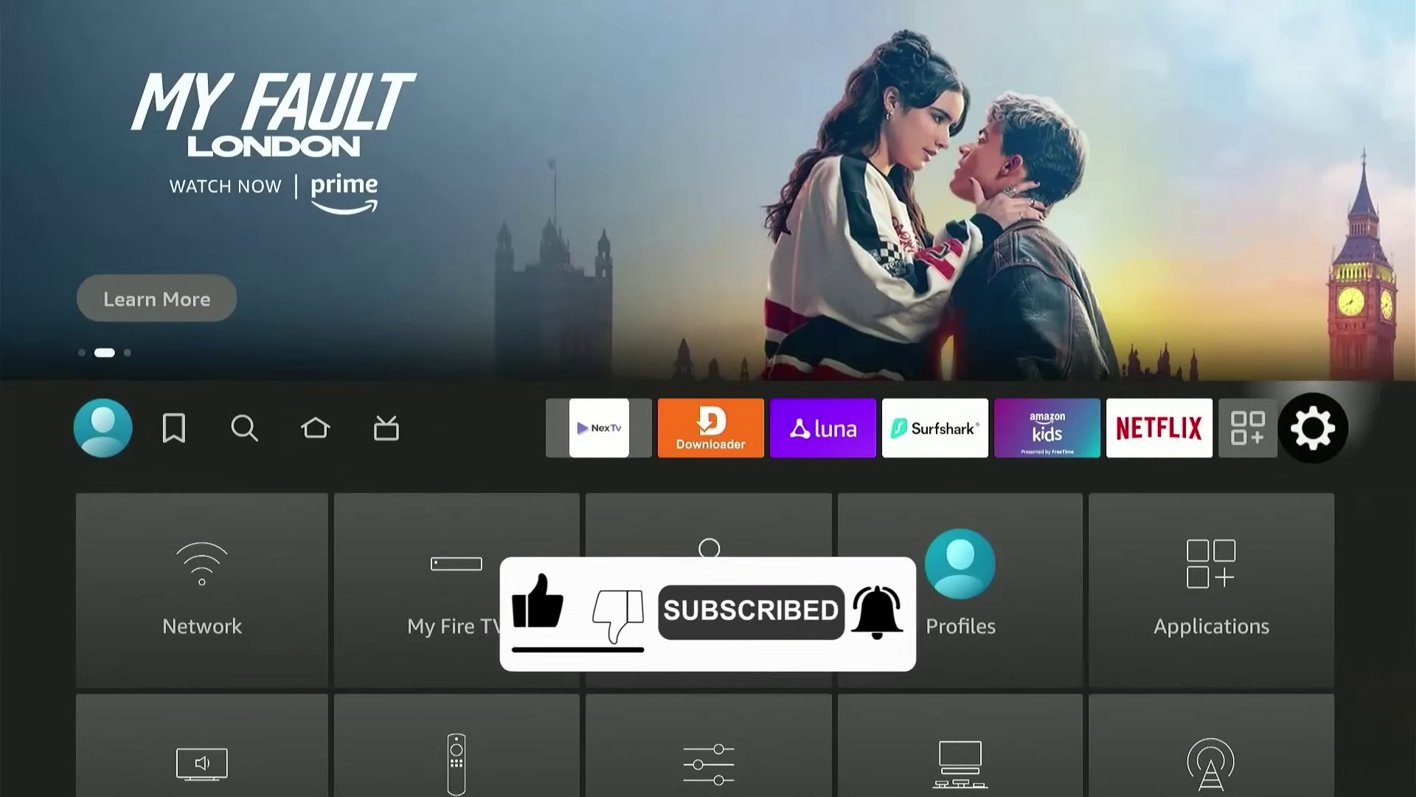
# Step: Open the My Fire TV settings
pyautogui.press('Down')
pyautogui.press('Right')
pyautogui.press('Return')
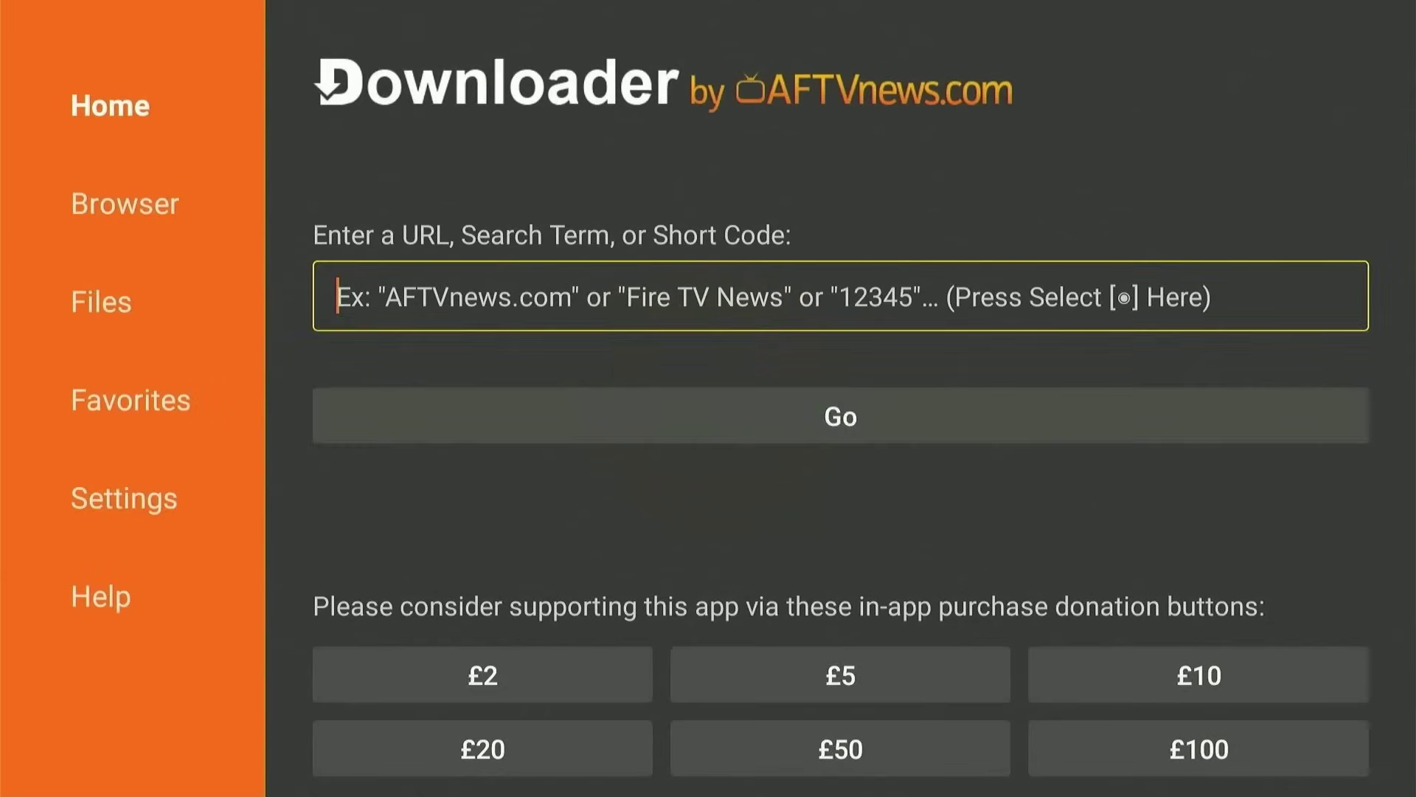
# Step: In Downloader, enter the short code 730116 and load the page it points to
pyautogui.press('Return')
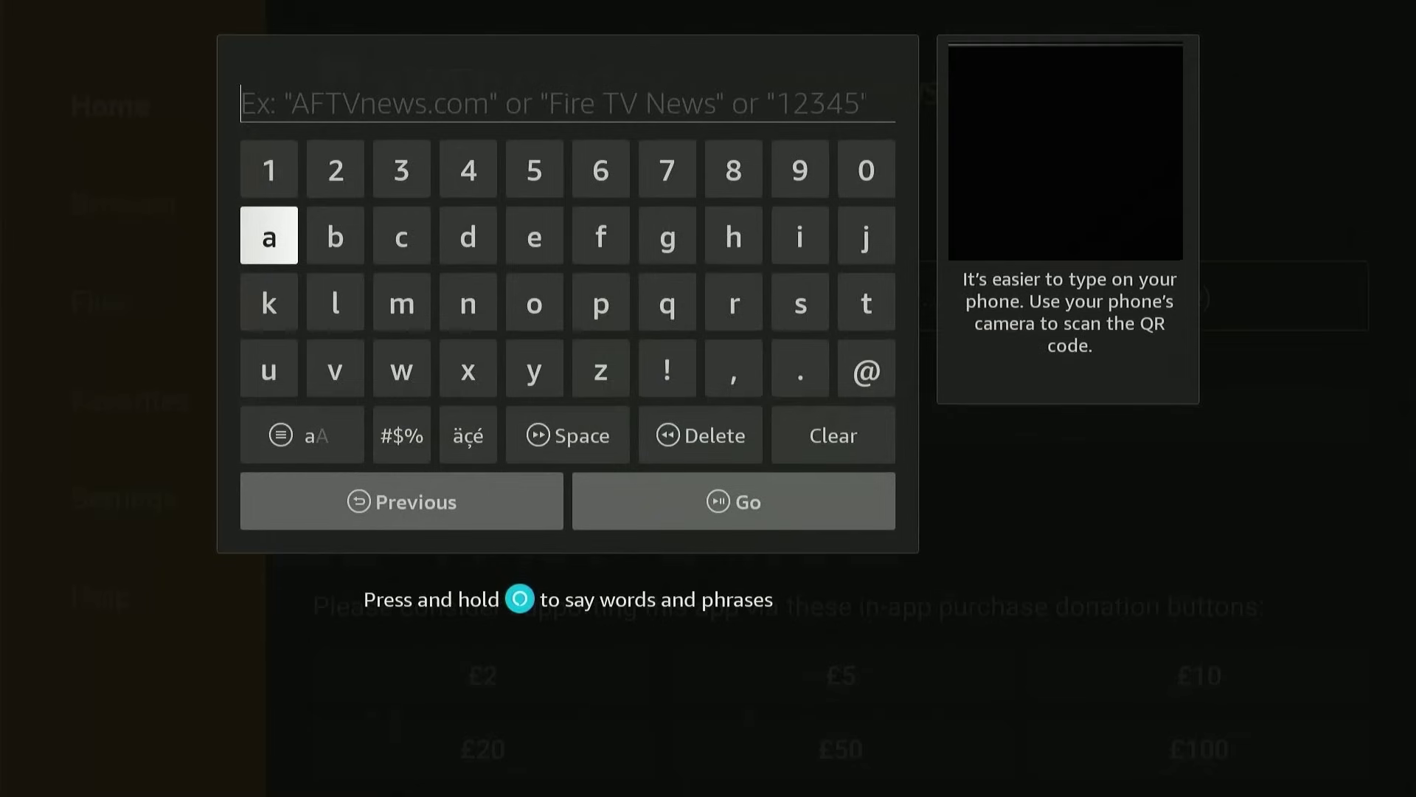
pyautogui.press('Up')
pyautogui.press('Left')
pyautogui.press('Left')
pyautogui.press('Left')
pyautogui.press('Left')
pyautogui.press('Left')
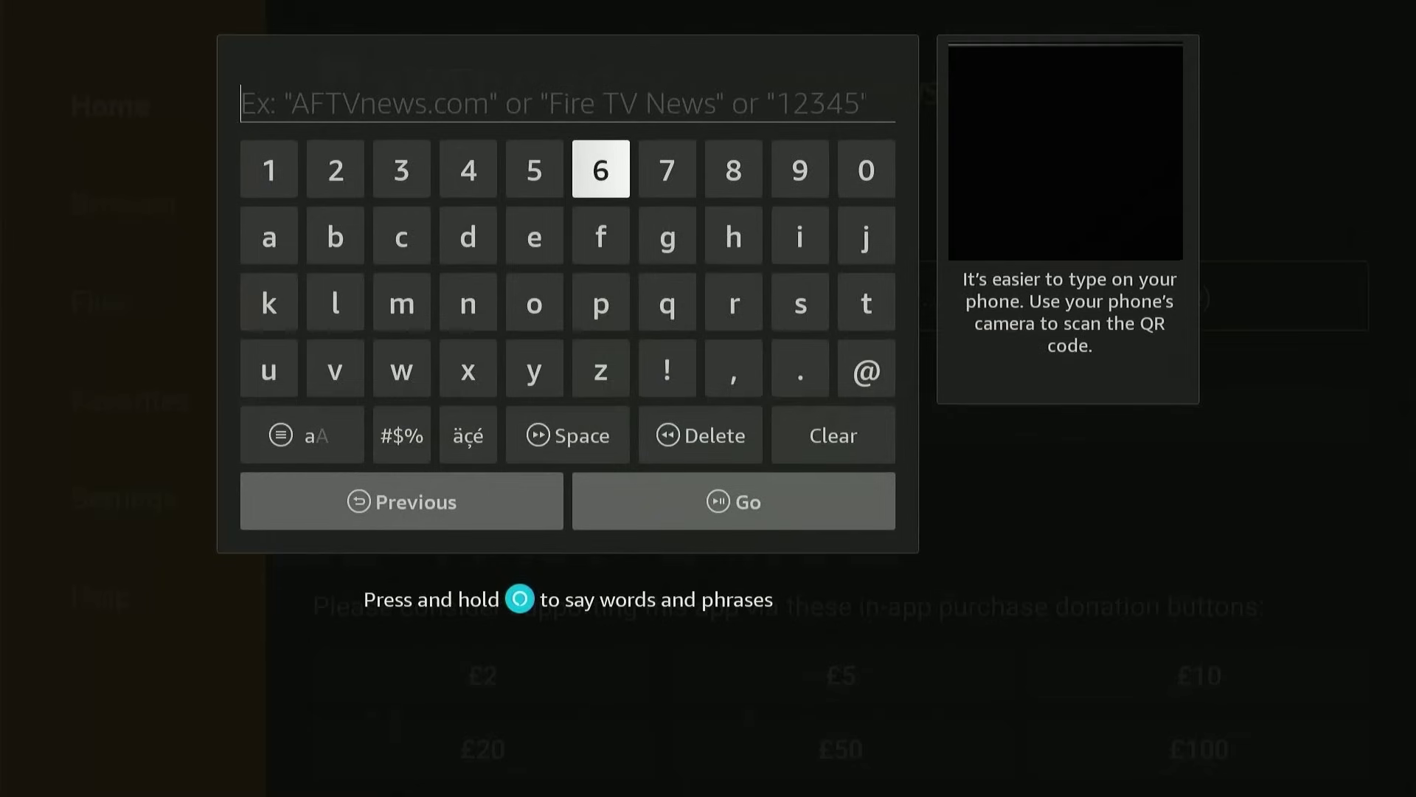
pyautogui.press('Right')
pyautogui.press('Return')
pyautogui.press('Right')
pyautogui.press('Right')
pyautogui.press('Right')
pyautogui.press('Right')
pyautogui.press('Right')
pyautogui.press('Right')
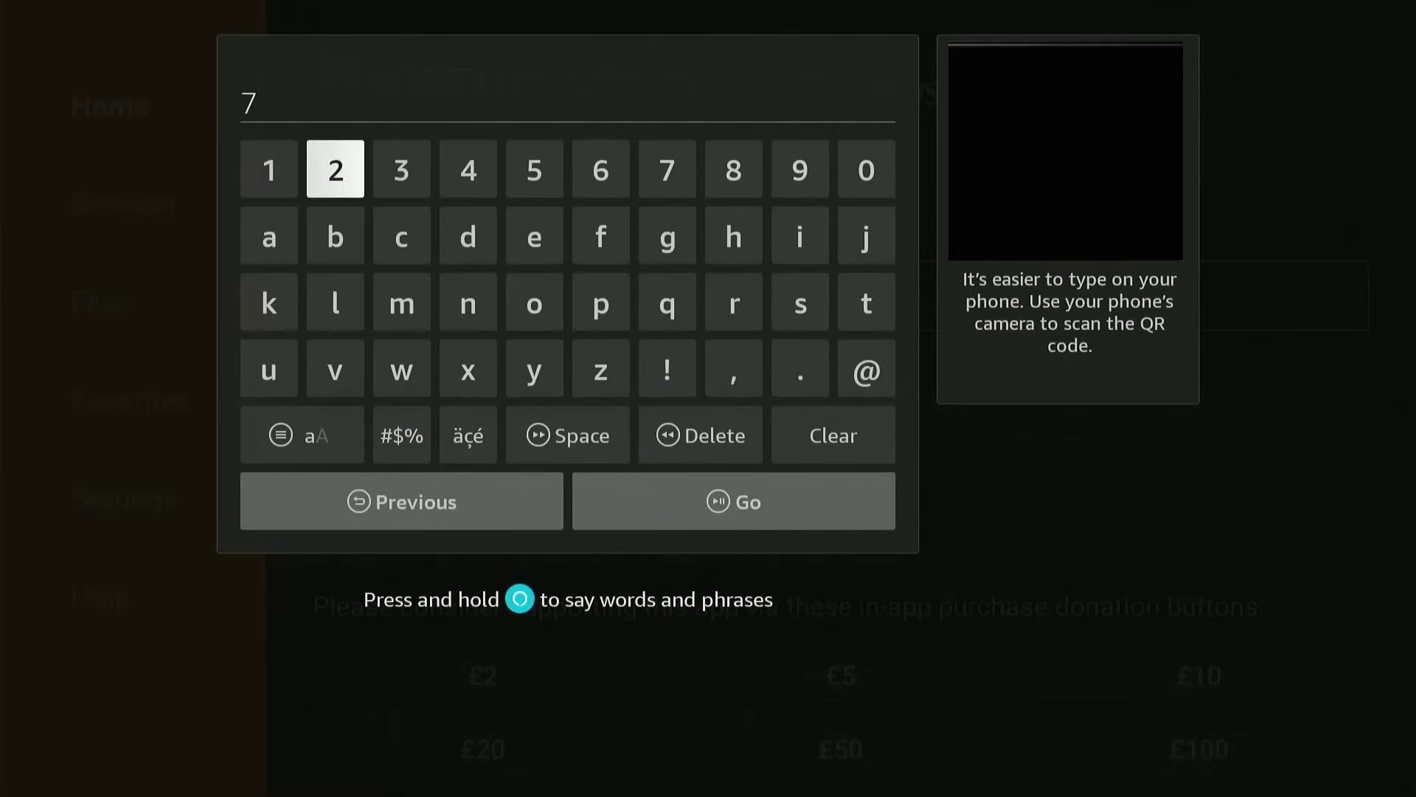
pyautogui.press('Return')
pyautogui.press('Left')
pyautogui.press('Left')
pyautogui.press('Left')
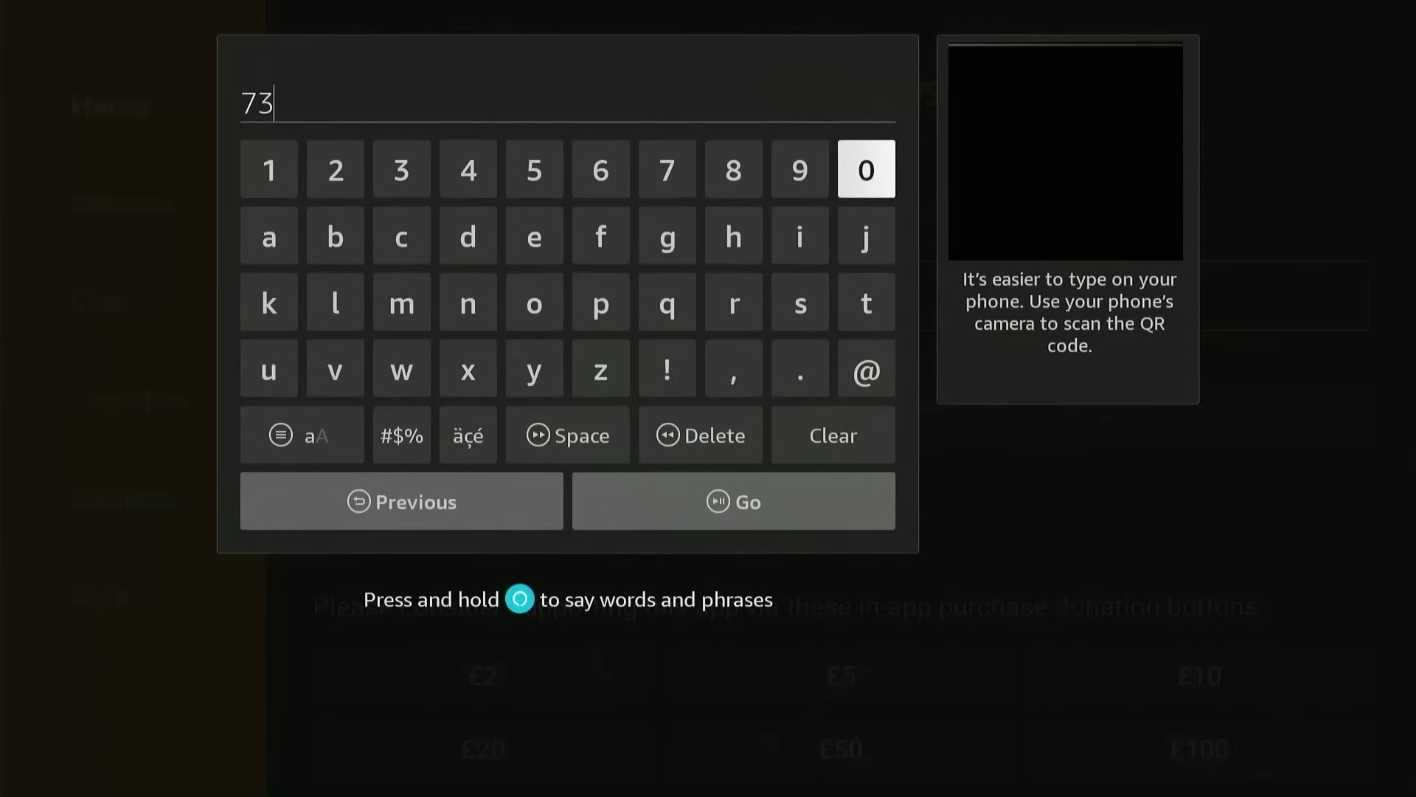
pyautogui.press('Return')
pyautogui.press('Right')
pyautogui.press('Return')
pyautogui.press('Return')
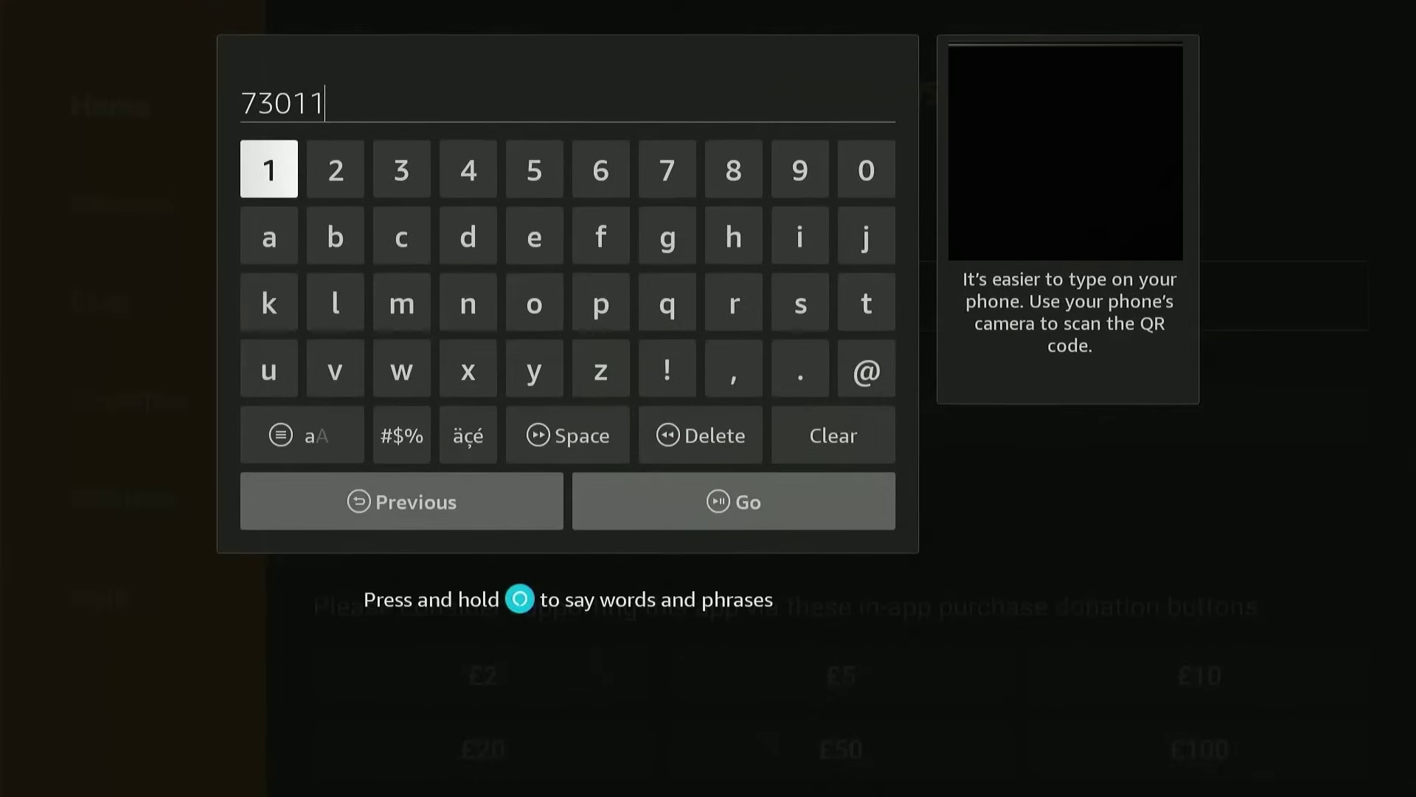
pyautogui.press('Right')
pyautogui.press('Right')
pyautogui.press('Right')
pyautogui.press('Right')
pyautogui.press('Right')
pyautogui.press('Return')
pyautogui.press('Down')
pyautogui.press('Down')
pyautogui.press('Down')
pyautogui.press('Down')
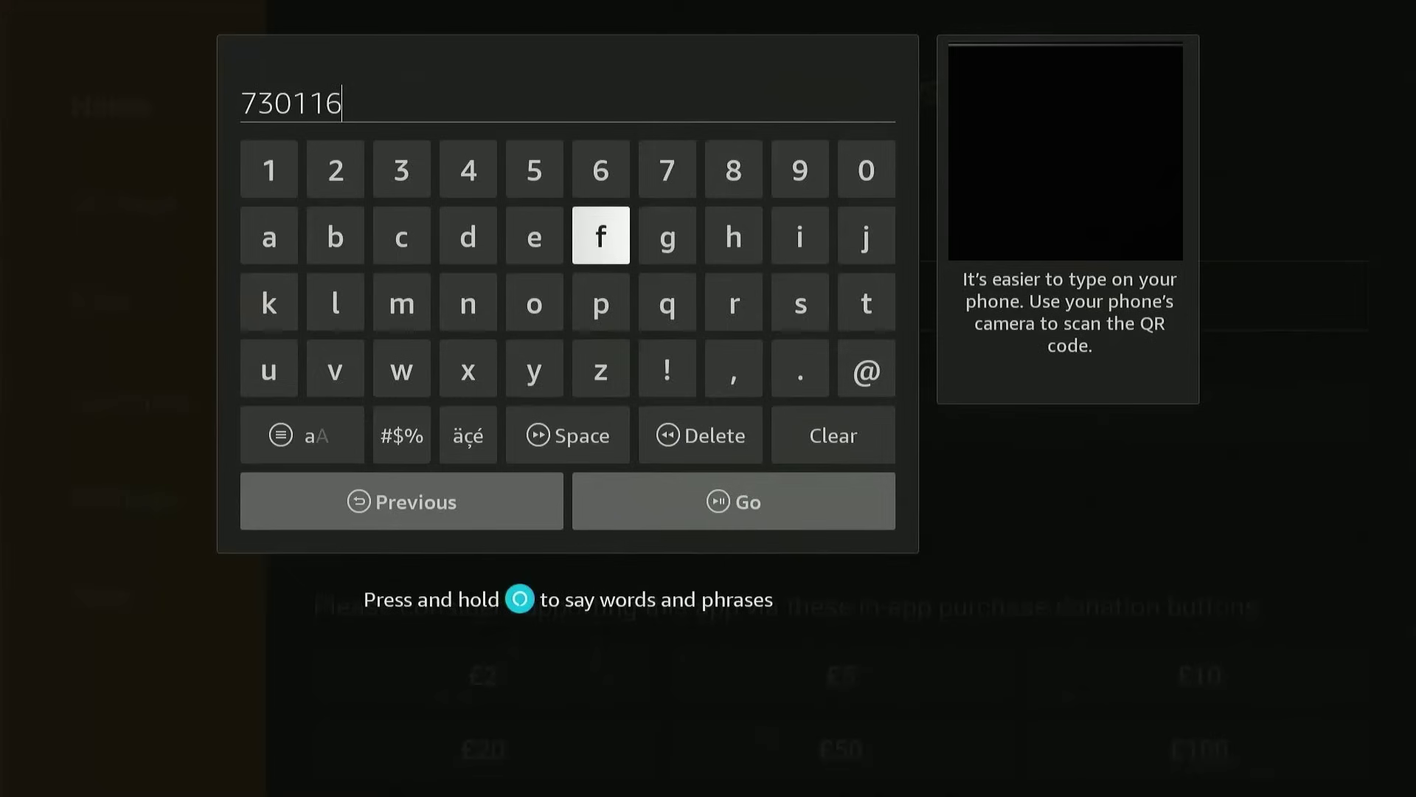
pyautogui.press('Down')
pyautogui.press('Right')
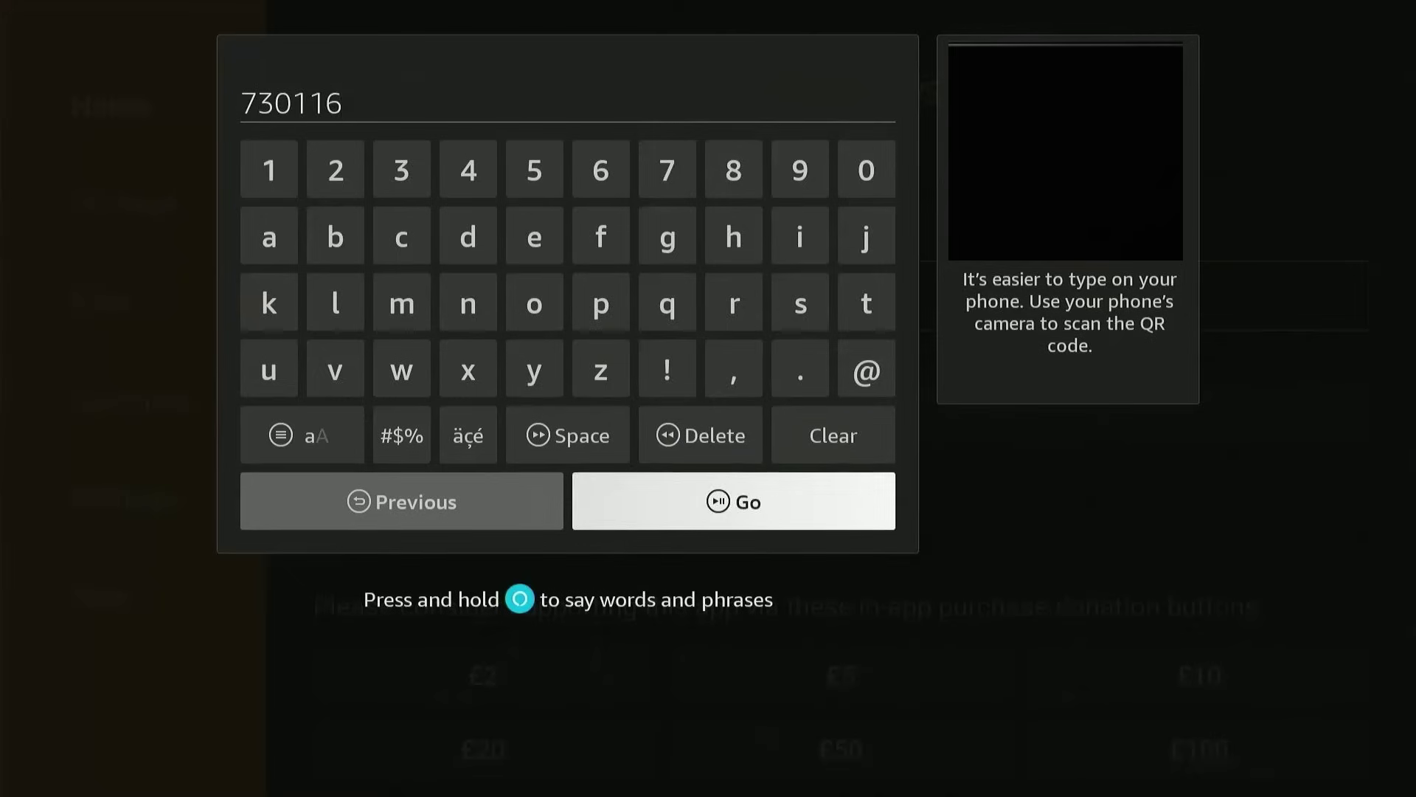
pyautogui.press('Return')
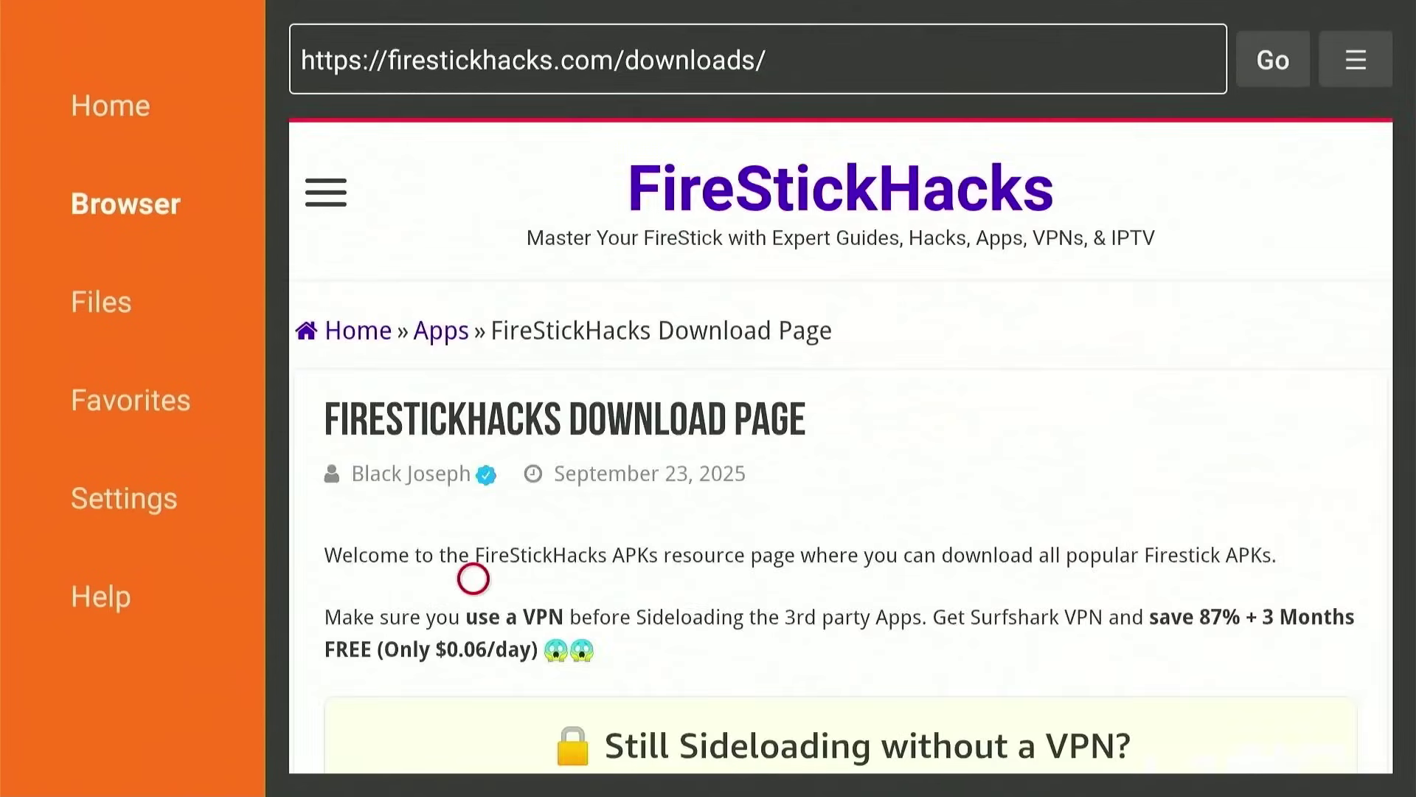
# Step: Download MiXplorer from the FireStickHacks download page and install it
pyautogui.scroll(-15, 472, 743)
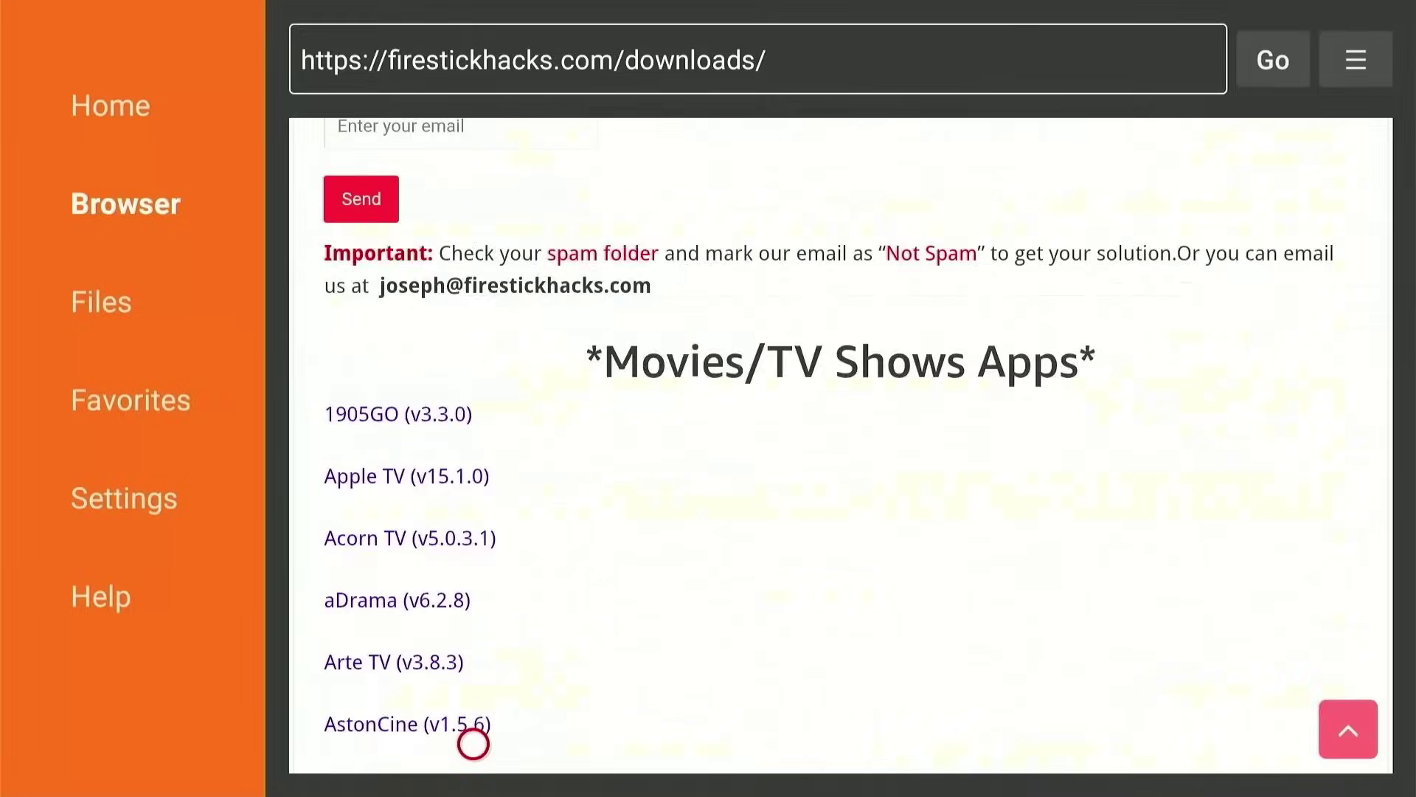
pyautogui.scroll(-20, 473, 743)
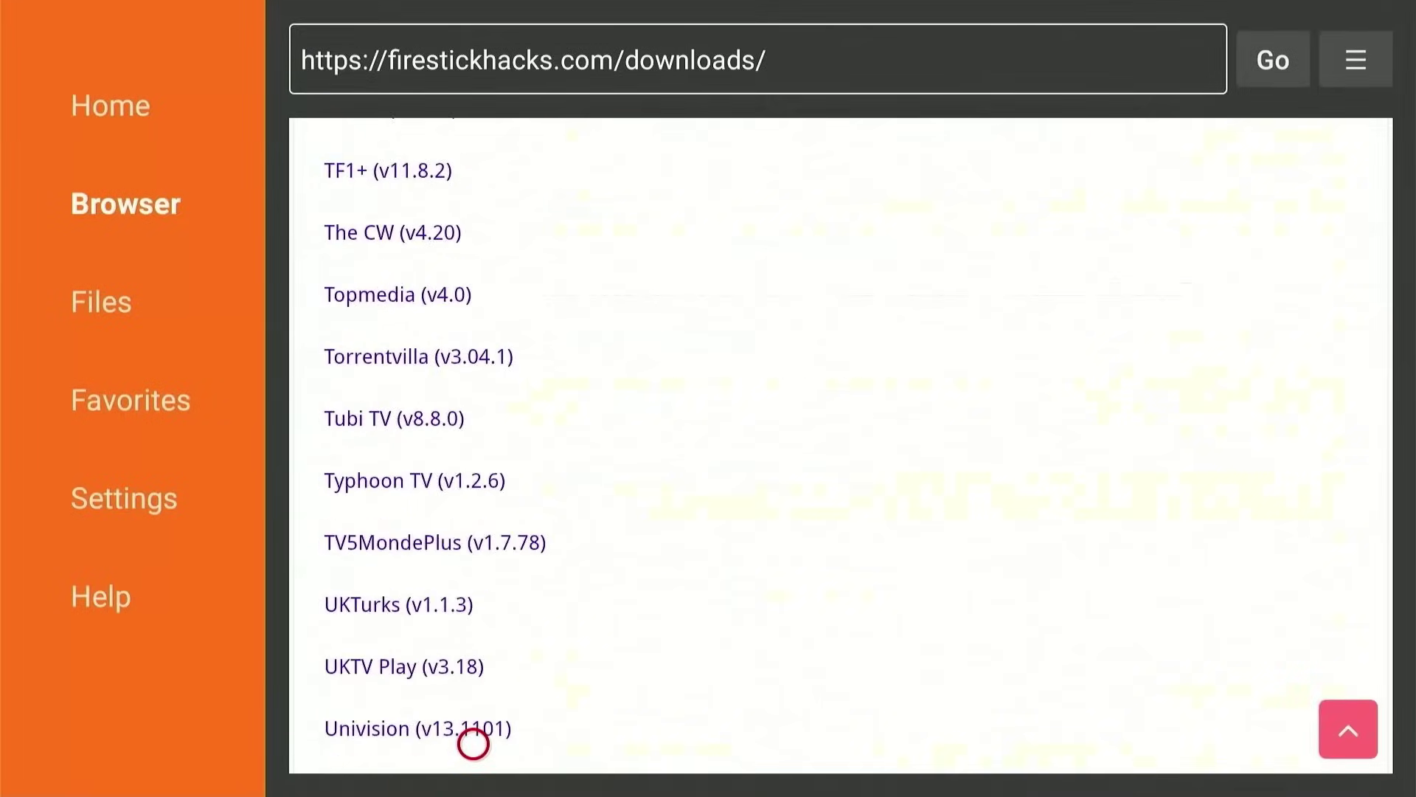
pyautogui.scroll(-20, 472, 742)
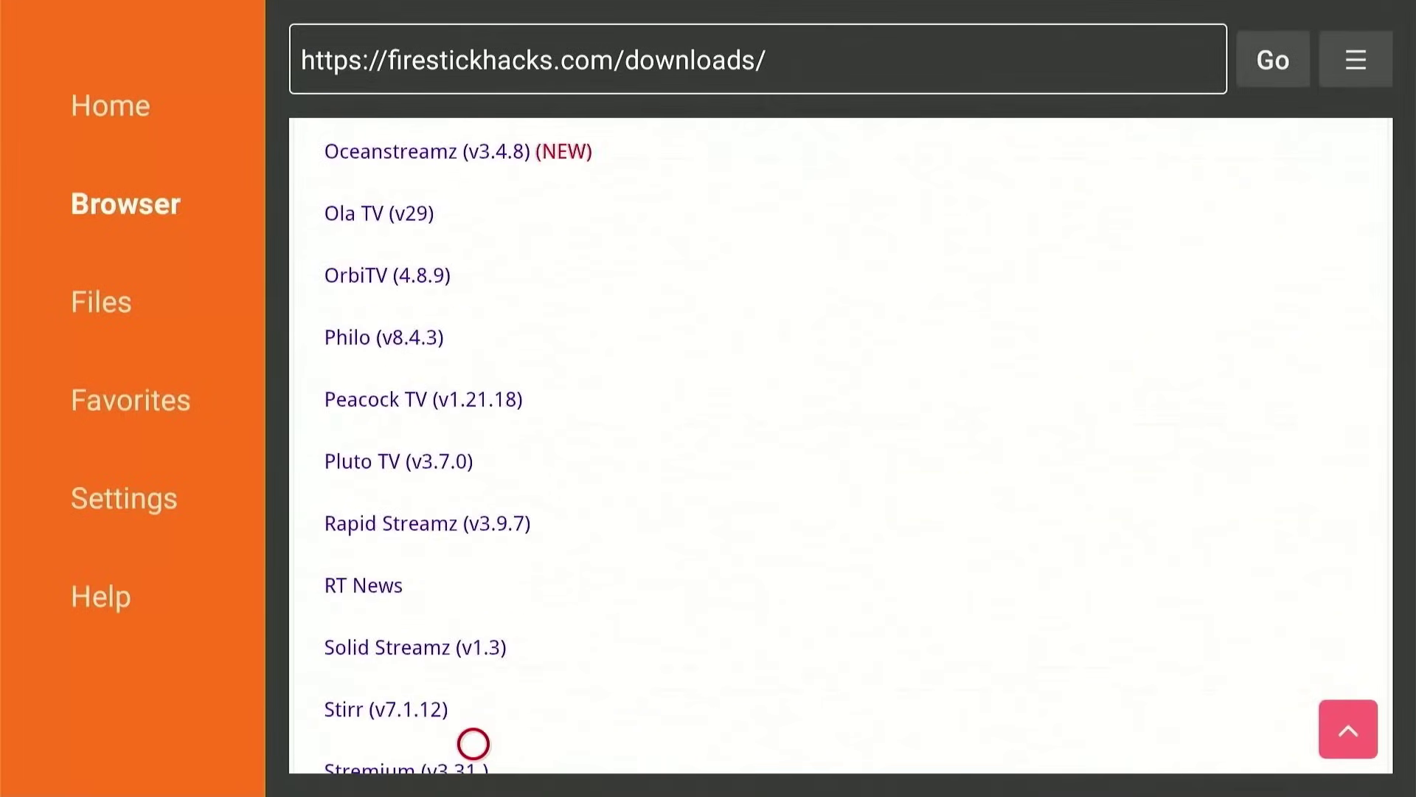
pyautogui.scroll(-20, 473, 743)
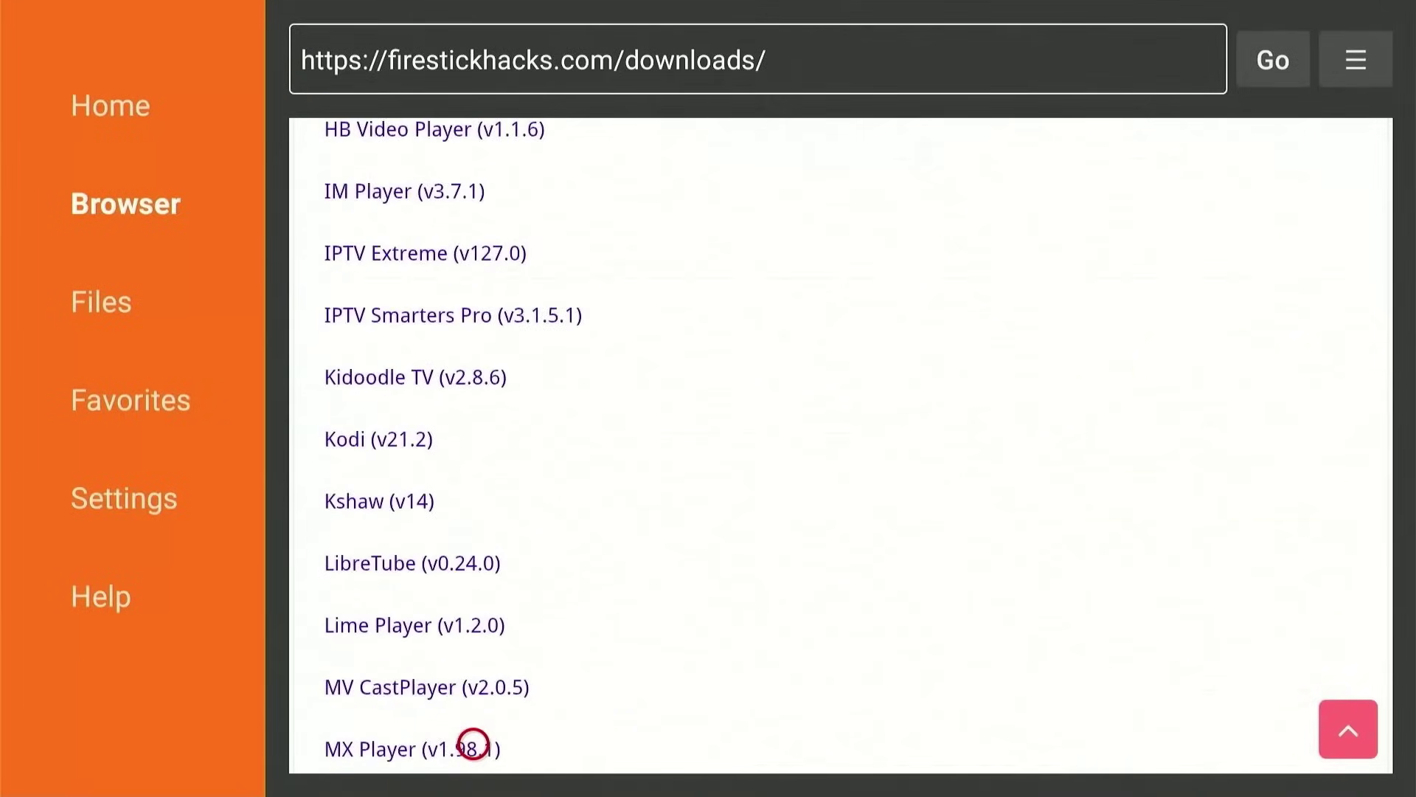
pyautogui.scroll(-20, 473, 743)
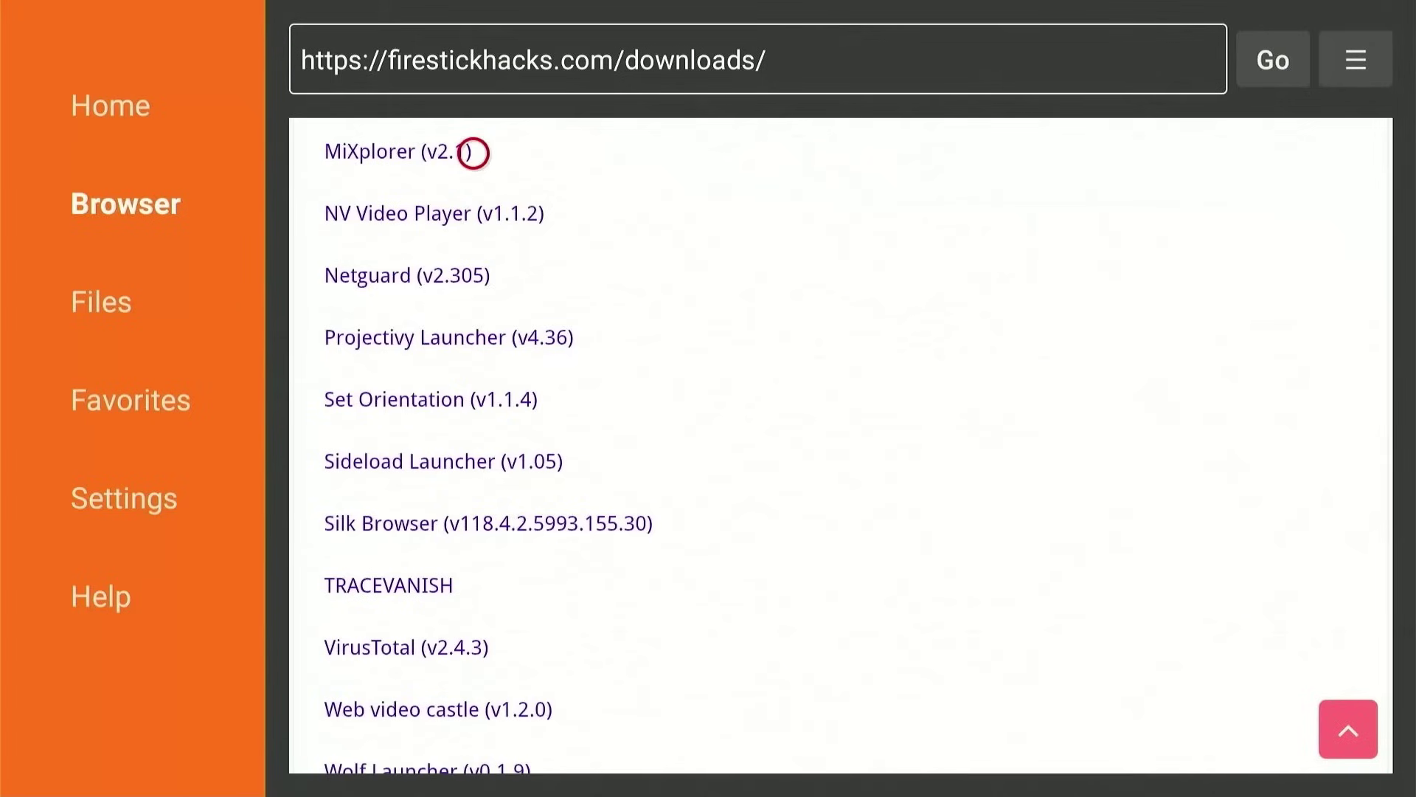
pyautogui.click(473, 154)
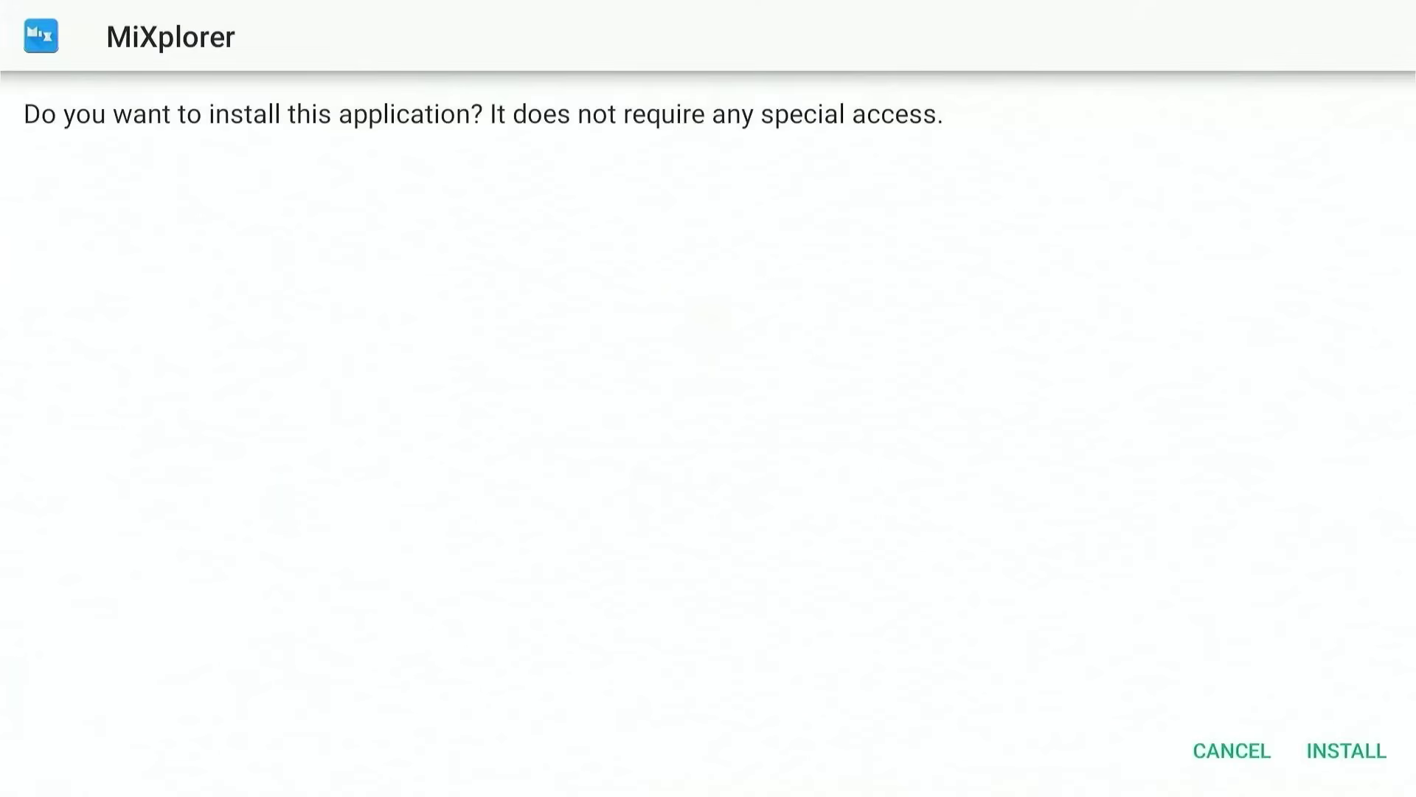
pyautogui.press('Right')
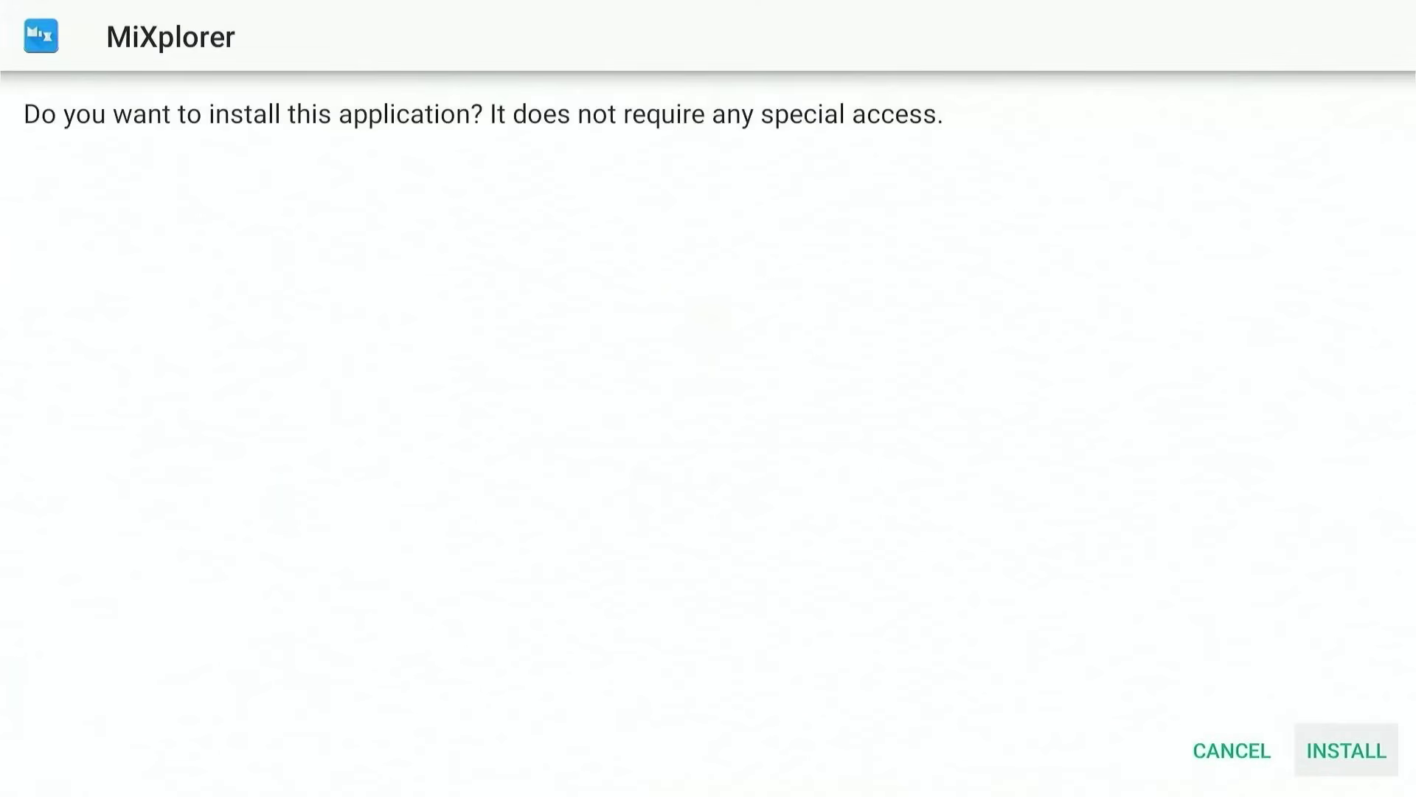
pyautogui.press('Return')
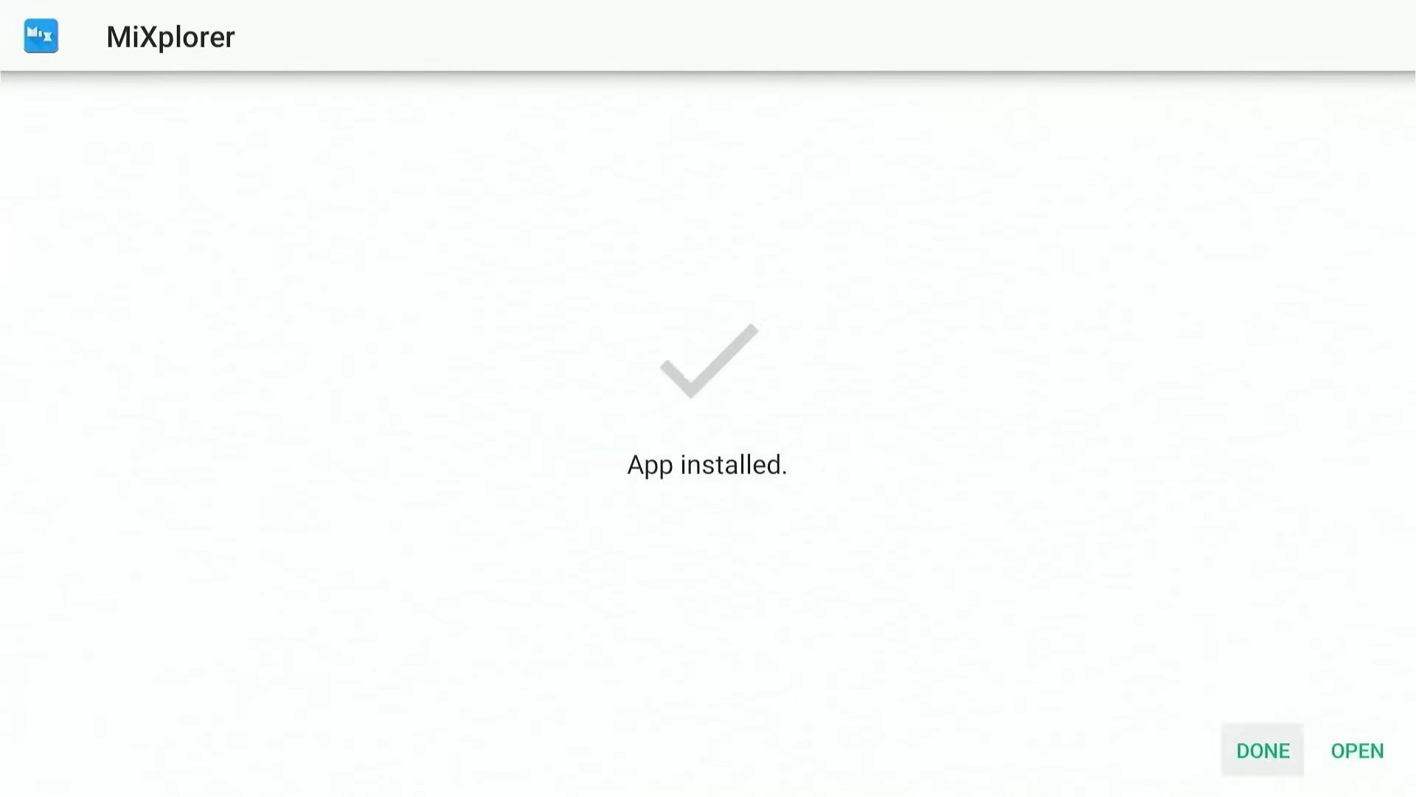
# Step: Close the finished installer and delete the downloaded MiXplorer_2.1_APKPure.apk file
pyautogui.press('Return')
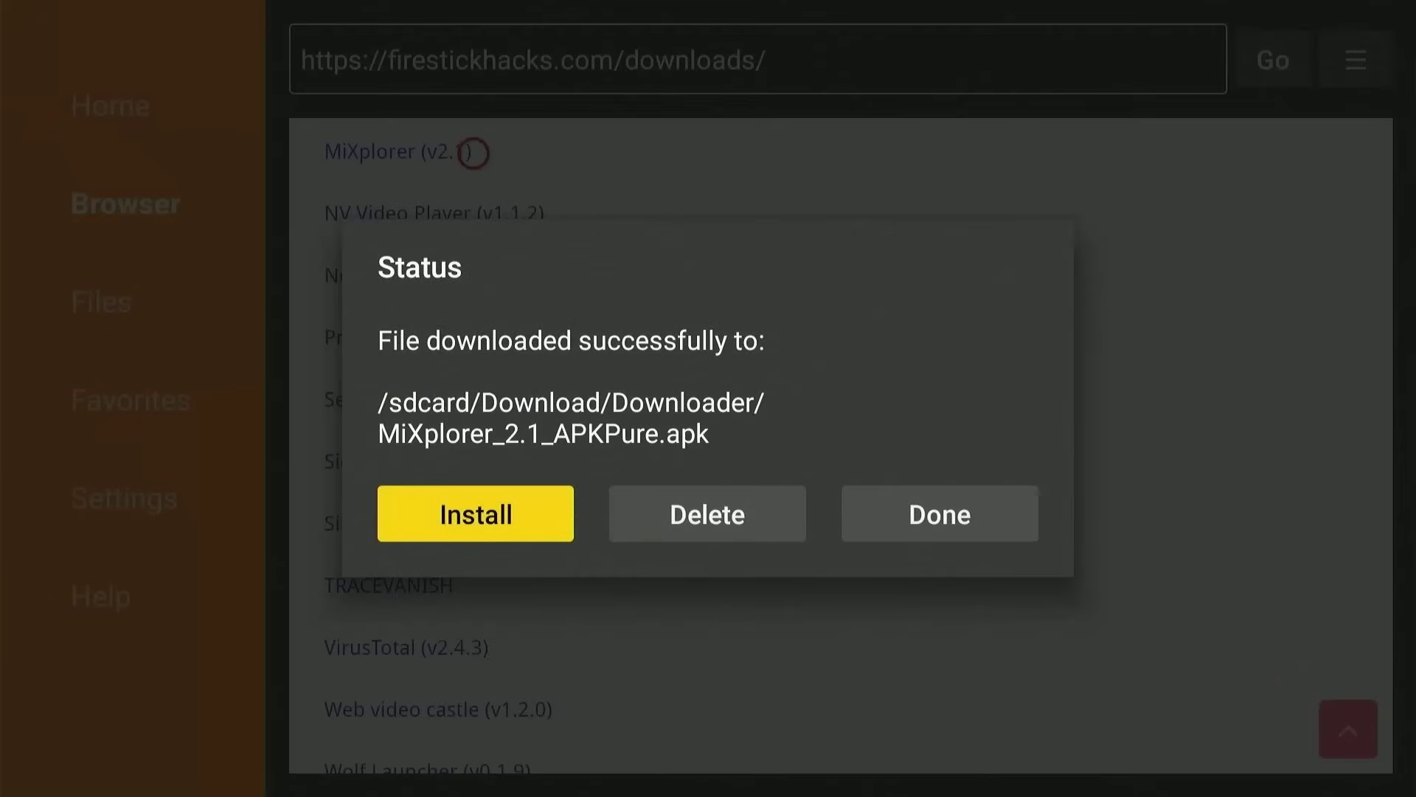
pyautogui.press('Right')
pyautogui.press('Return')
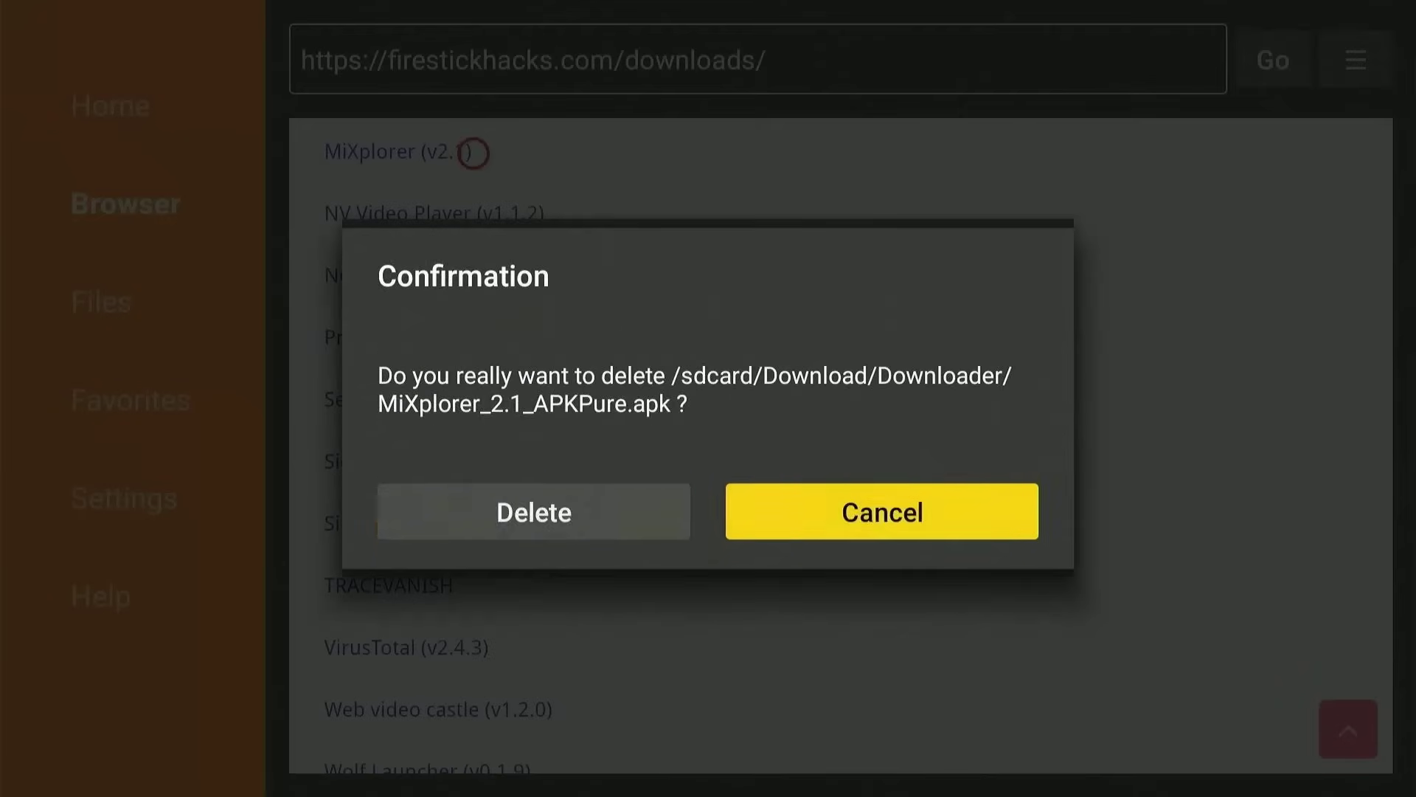
pyautogui.press('Left')
pyautogui.press('Return')
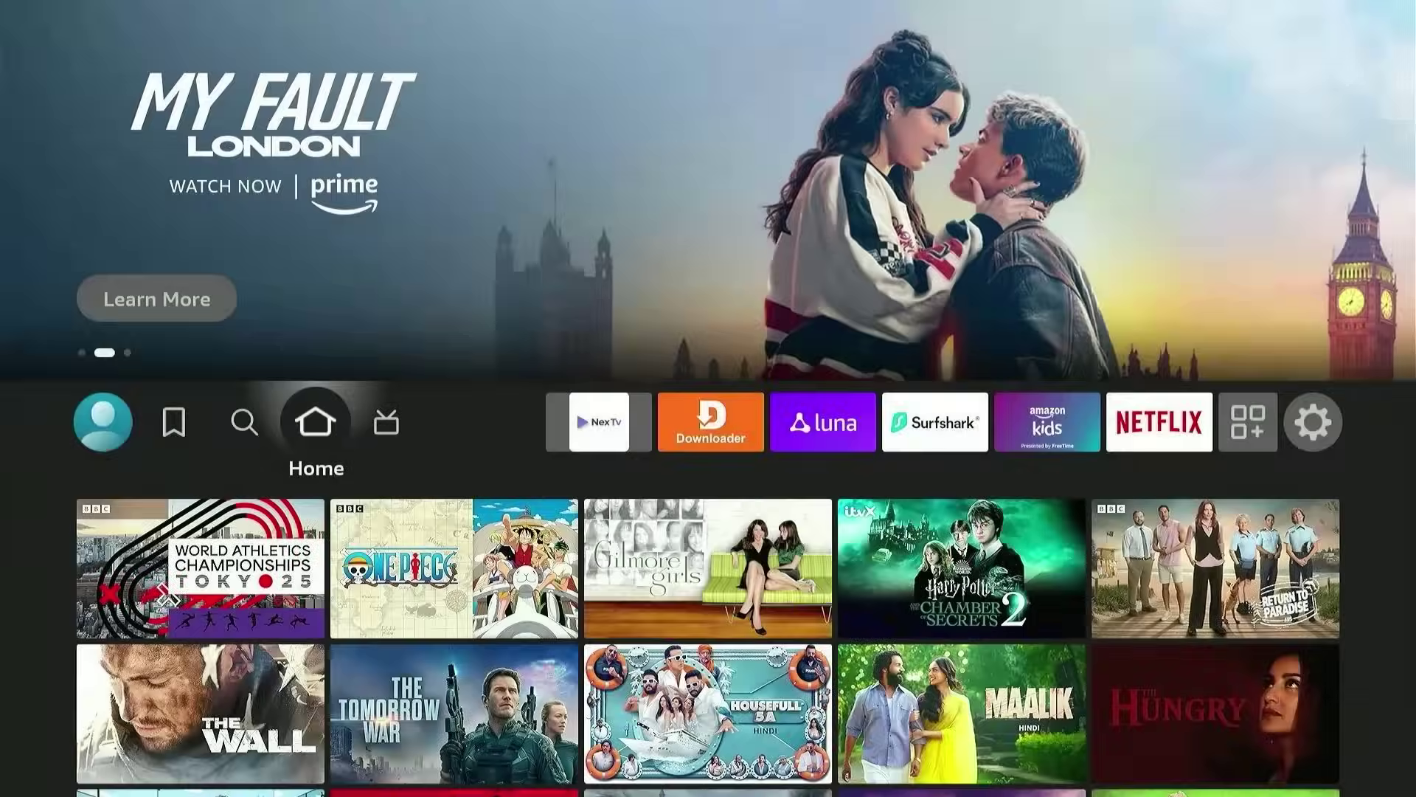
# Step: Launch MiXplorer from Your Apps & Channels on the Fire TV
pyautogui.press('Right')
pyautogui.press('Right')
pyautogui.press('Right')
pyautogui.press('Right')
pyautogui.press('Right')
pyautogui.press('Right')
pyautogui.press('Right')
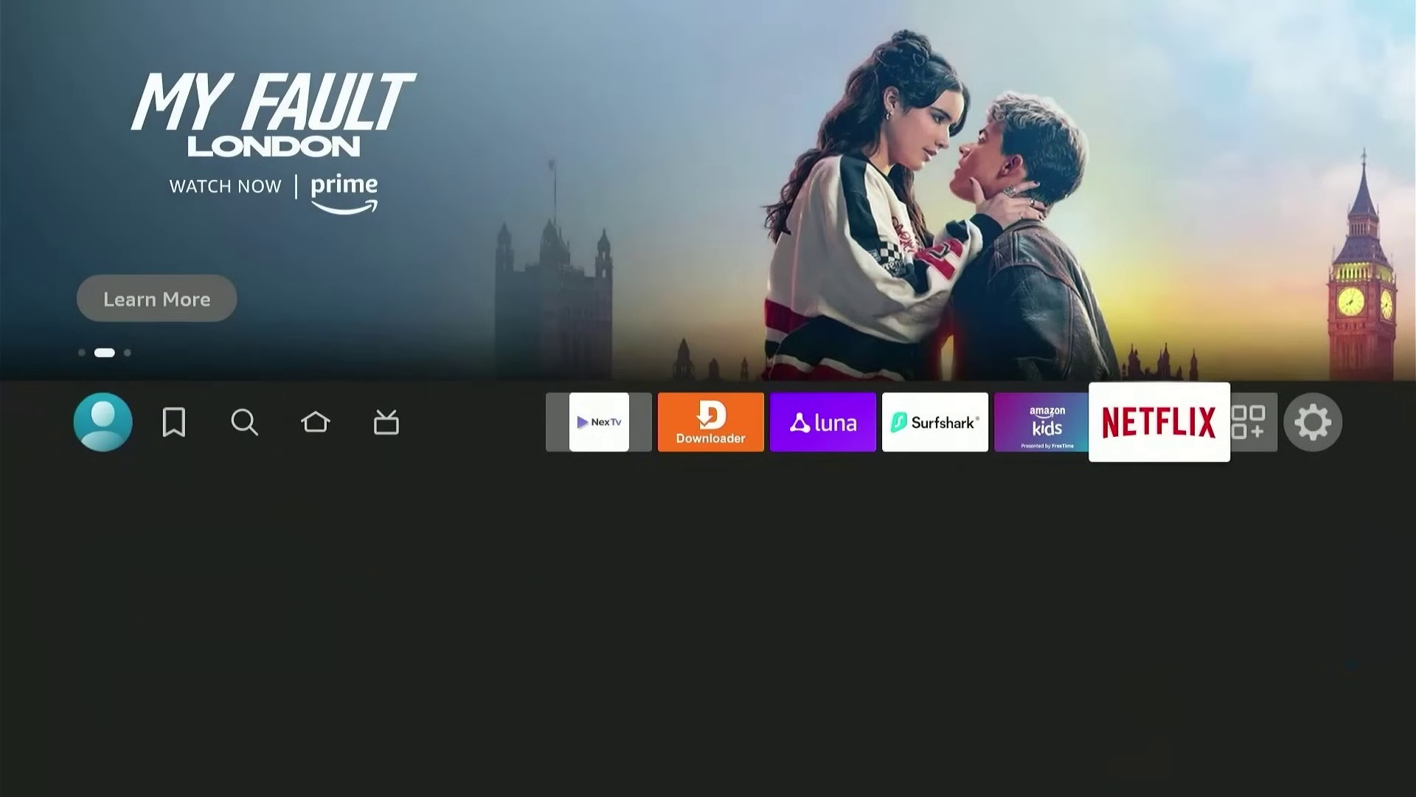
pyautogui.press('Right')
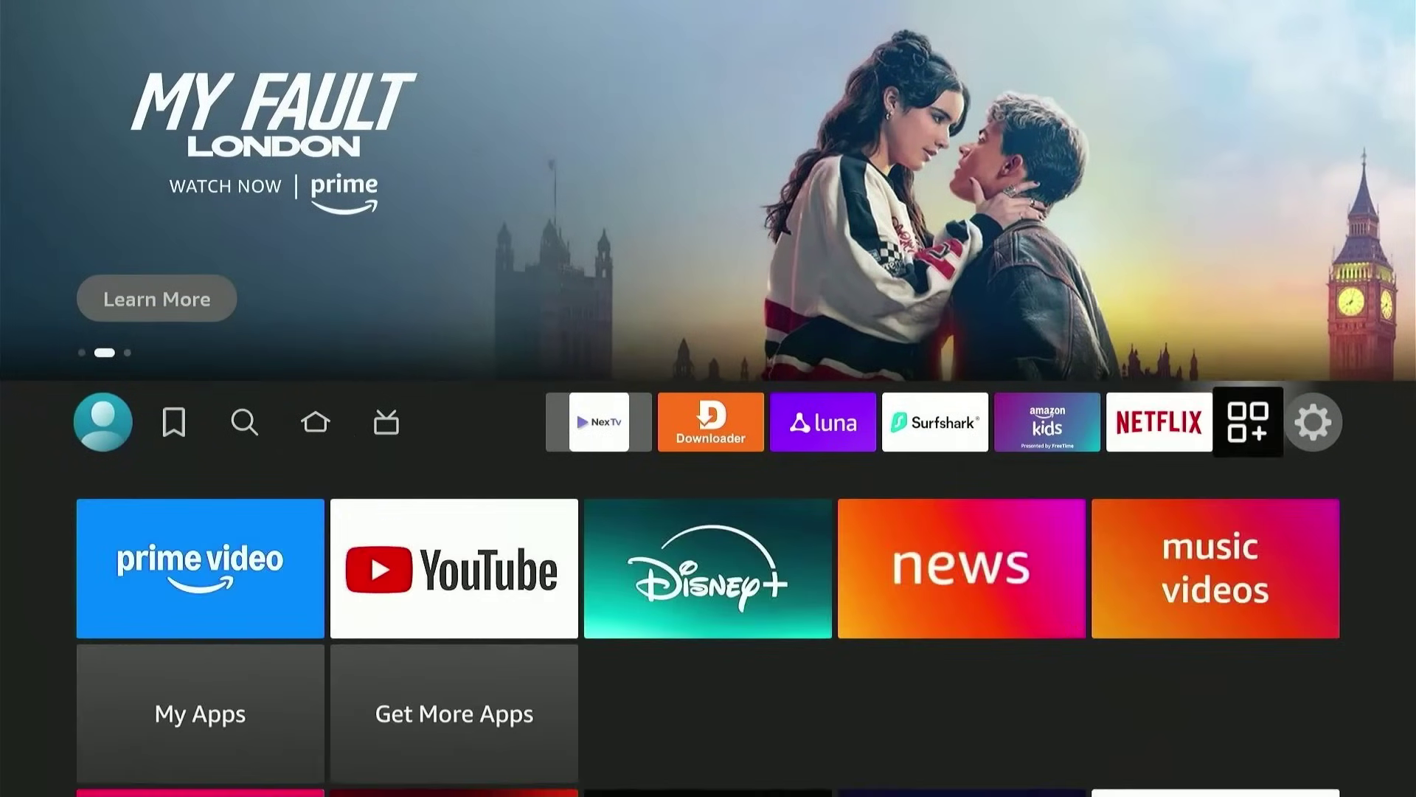
pyautogui.press('Return')
pyautogui.press('Down')
pyautogui.press('Down')
pyautogui.press('Down')
pyautogui.press('Down')
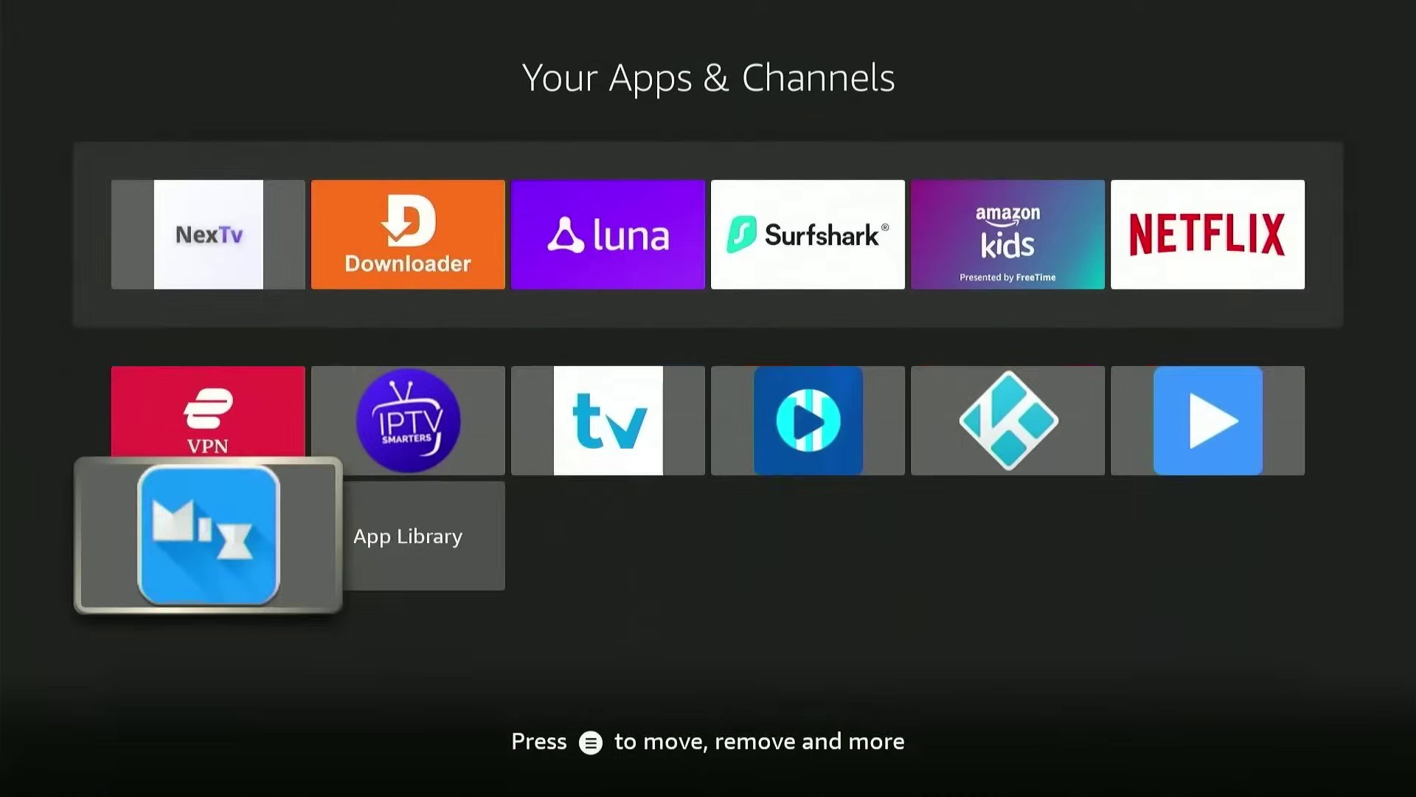
pyautogui.press('Return')
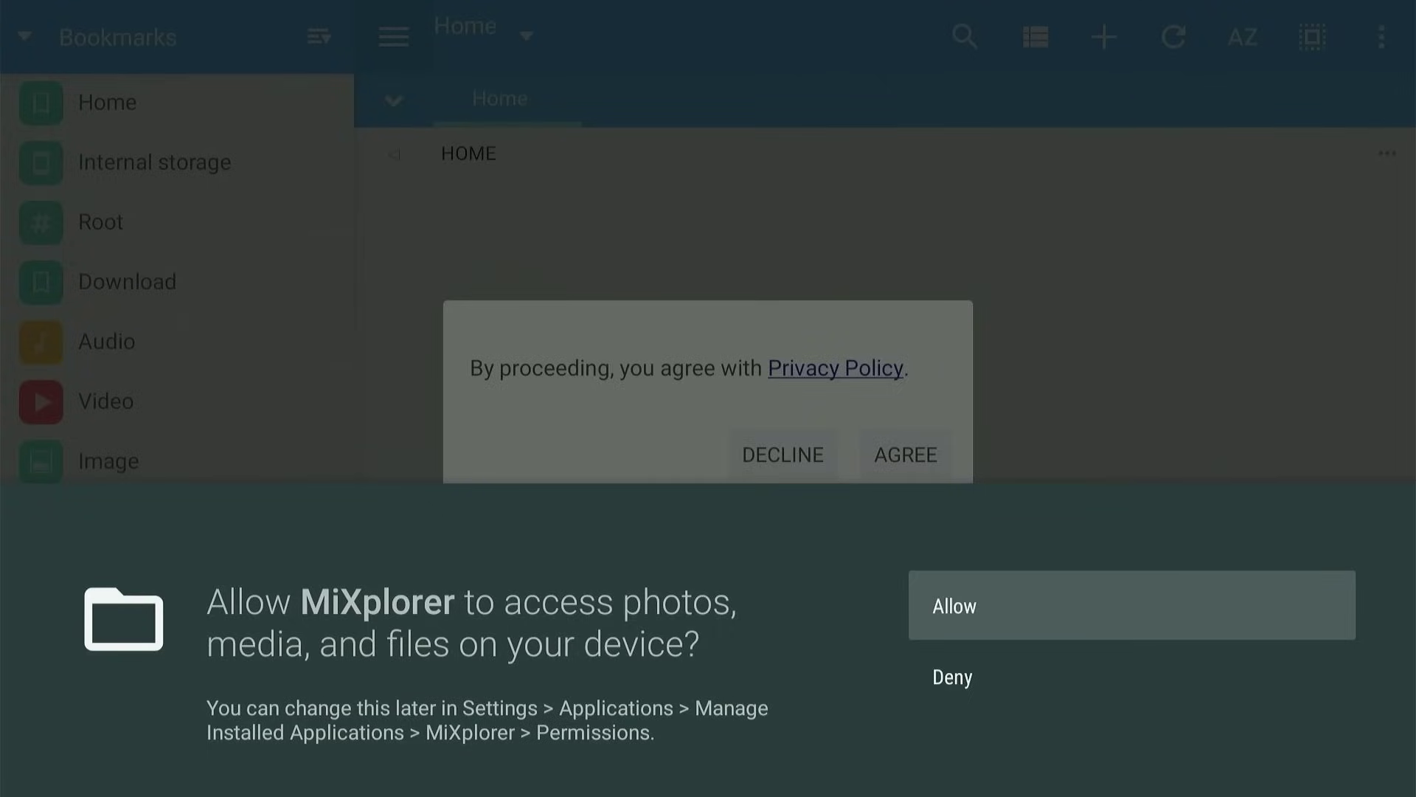
# Step: Allow MiXplorer to access photos, media and files, and agree to its privacy policy
pyautogui.press('Return')
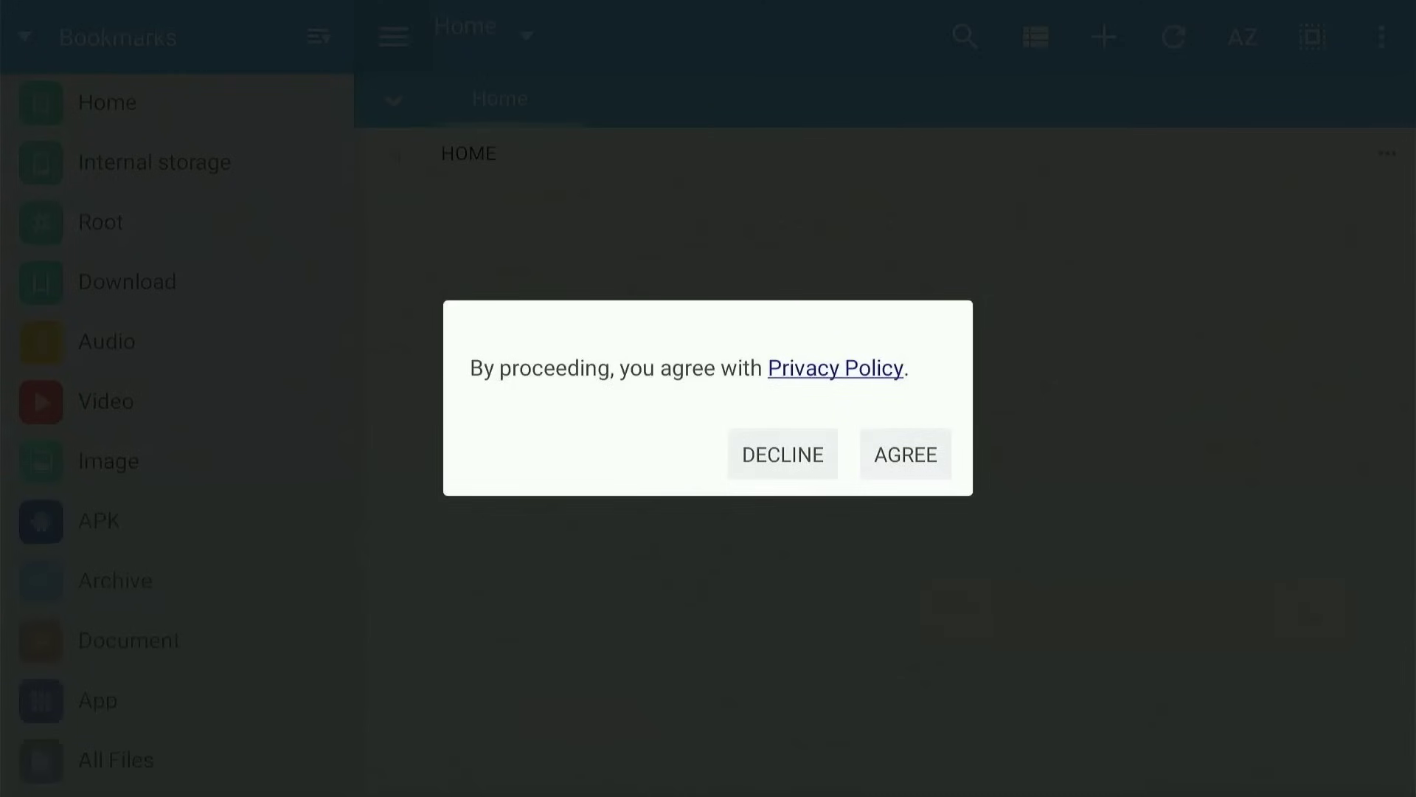
pyautogui.press('Down')
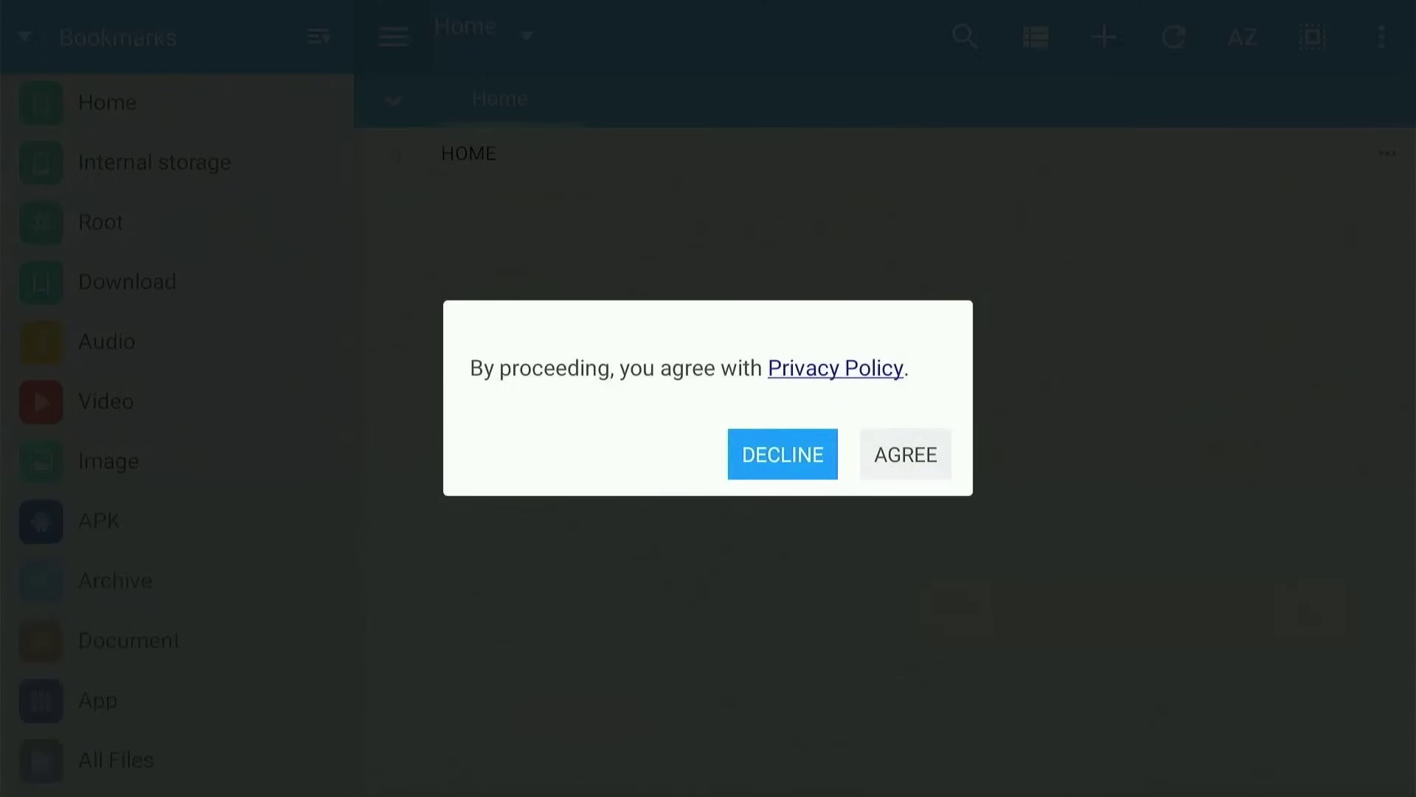
pyautogui.press('Right')
pyautogui.press('Return')
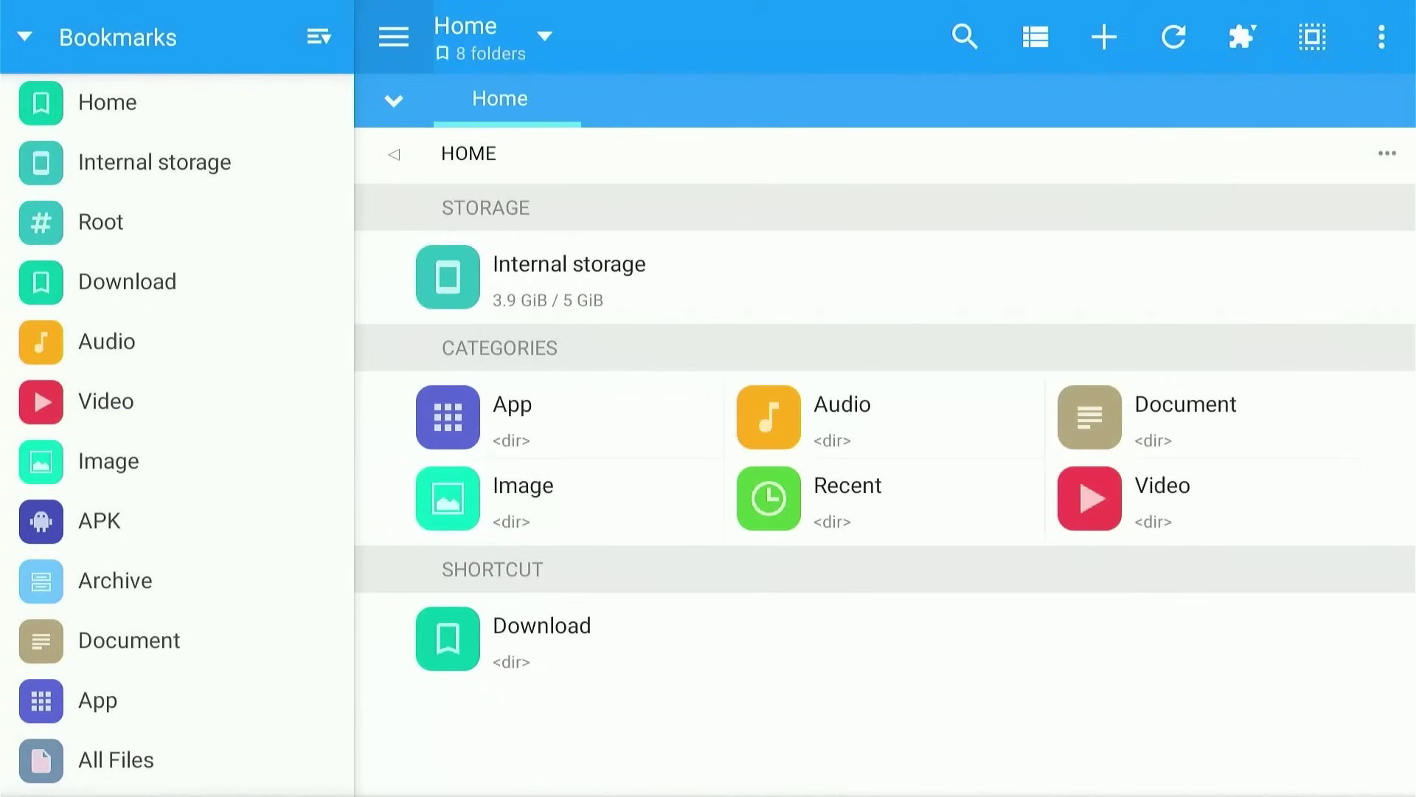
# Step: Open the App bookmark to list the installed app packages
pyautogui.press('Left')
pyautogui.press('Down')
pyautogui.press('Down')
pyautogui.press('Down')
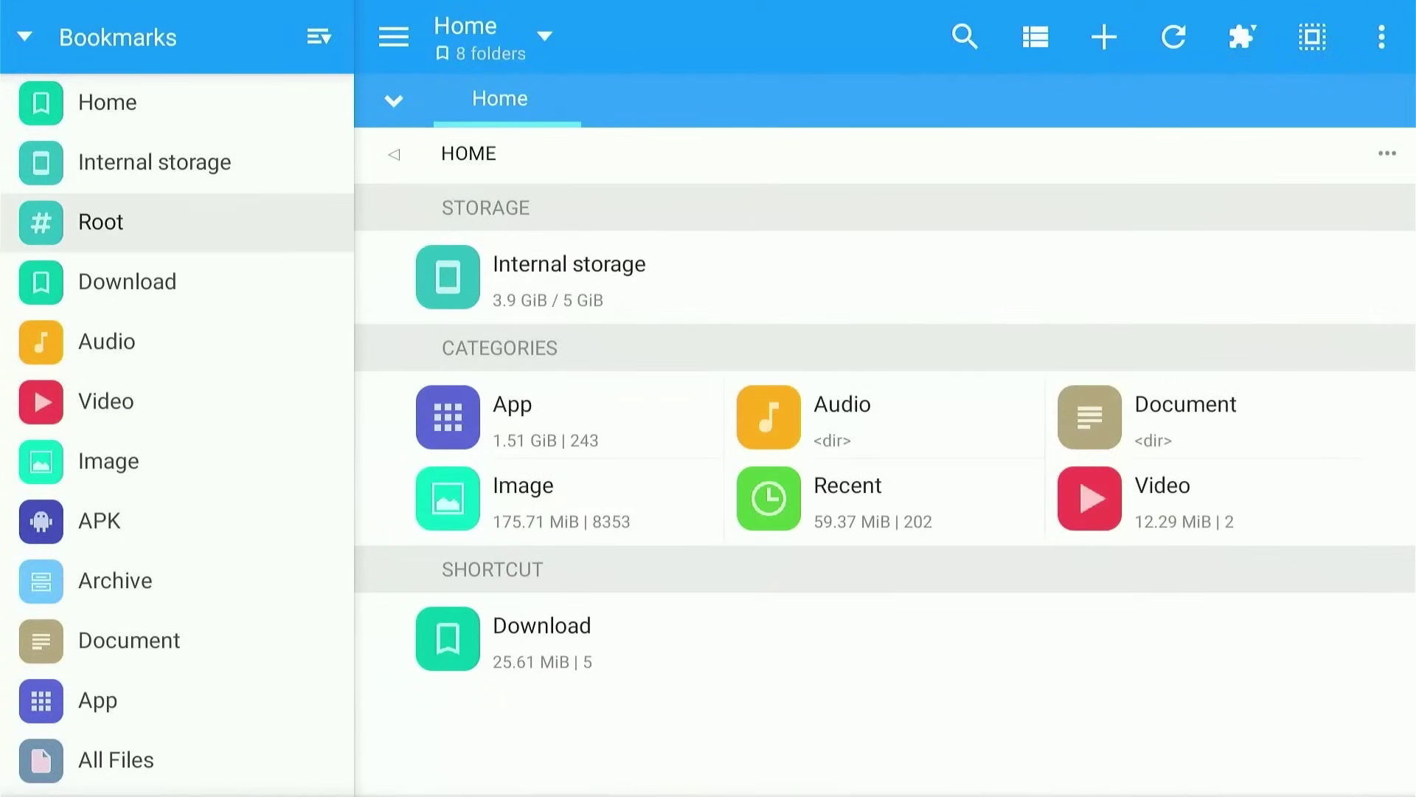
pyautogui.press('Down')
pyautogui.press('Down')
pyautogui.press('Down')
pyautogui.press('Down')
pyautogui.press('Down')
pyautogui.press('Down')
pyautogui.press('Down')
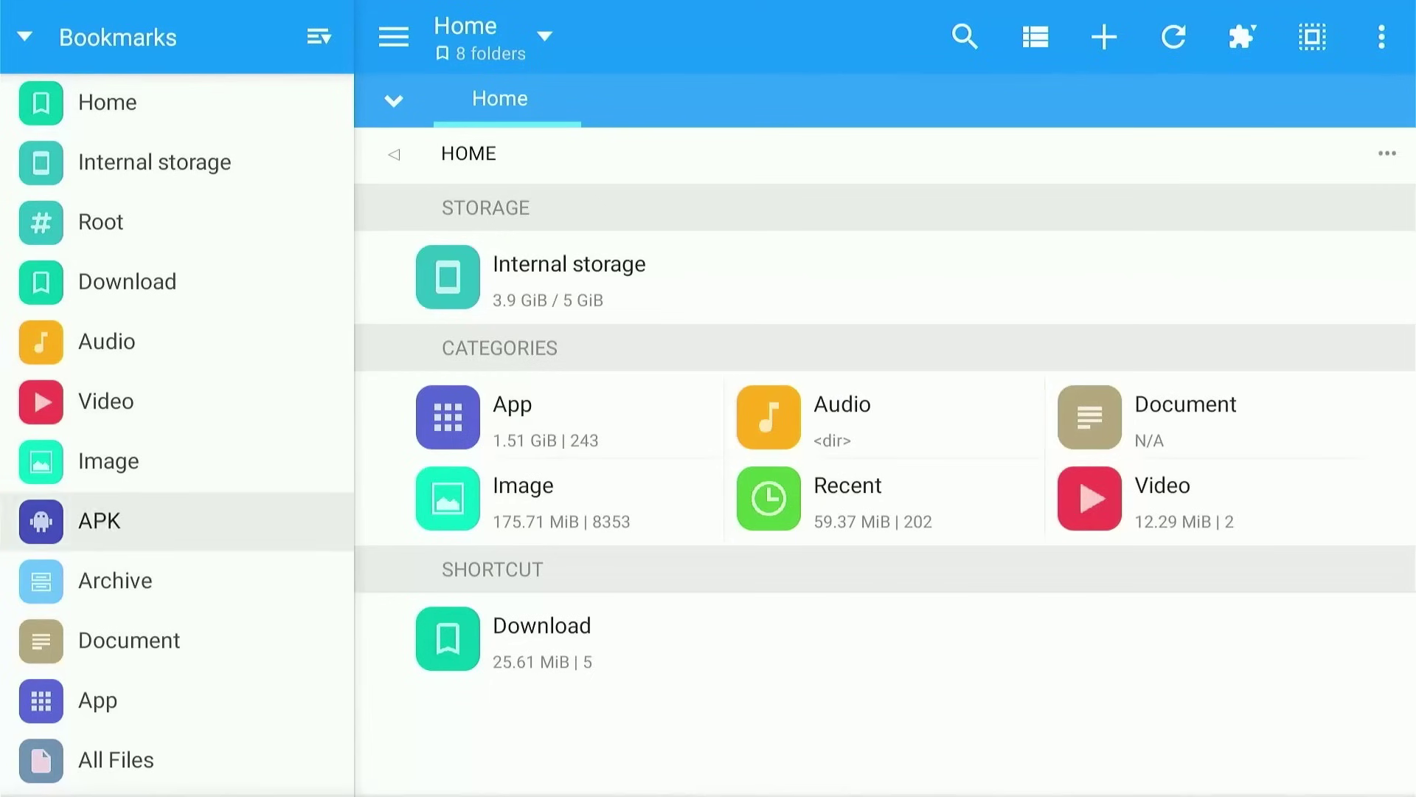
pyautogui.press('Down')
pyautogui.press('Return')
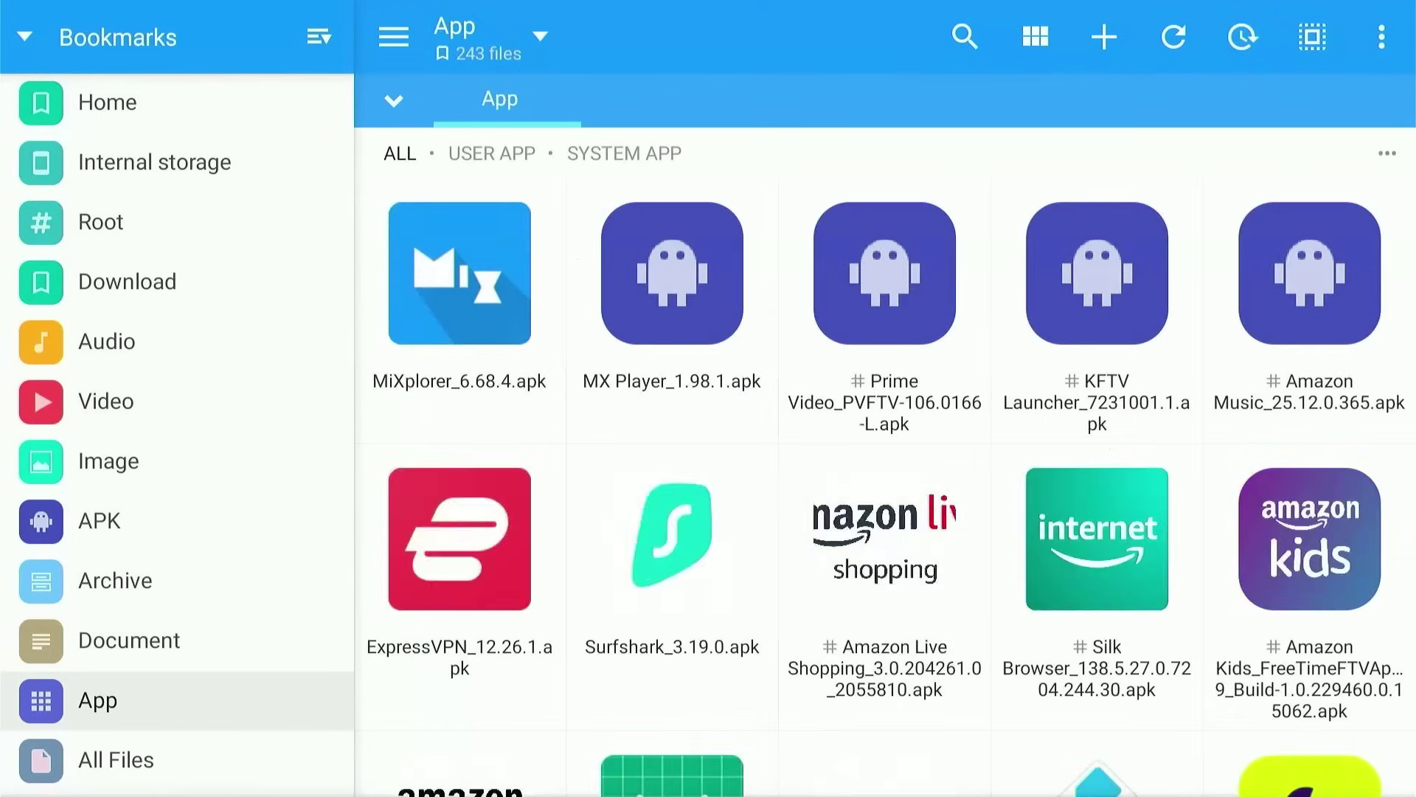
# Step: Uninstall the Prime Video package and agree to replace it with the factory version
pyautogui.press('Right')
pyautogui.press('Right')
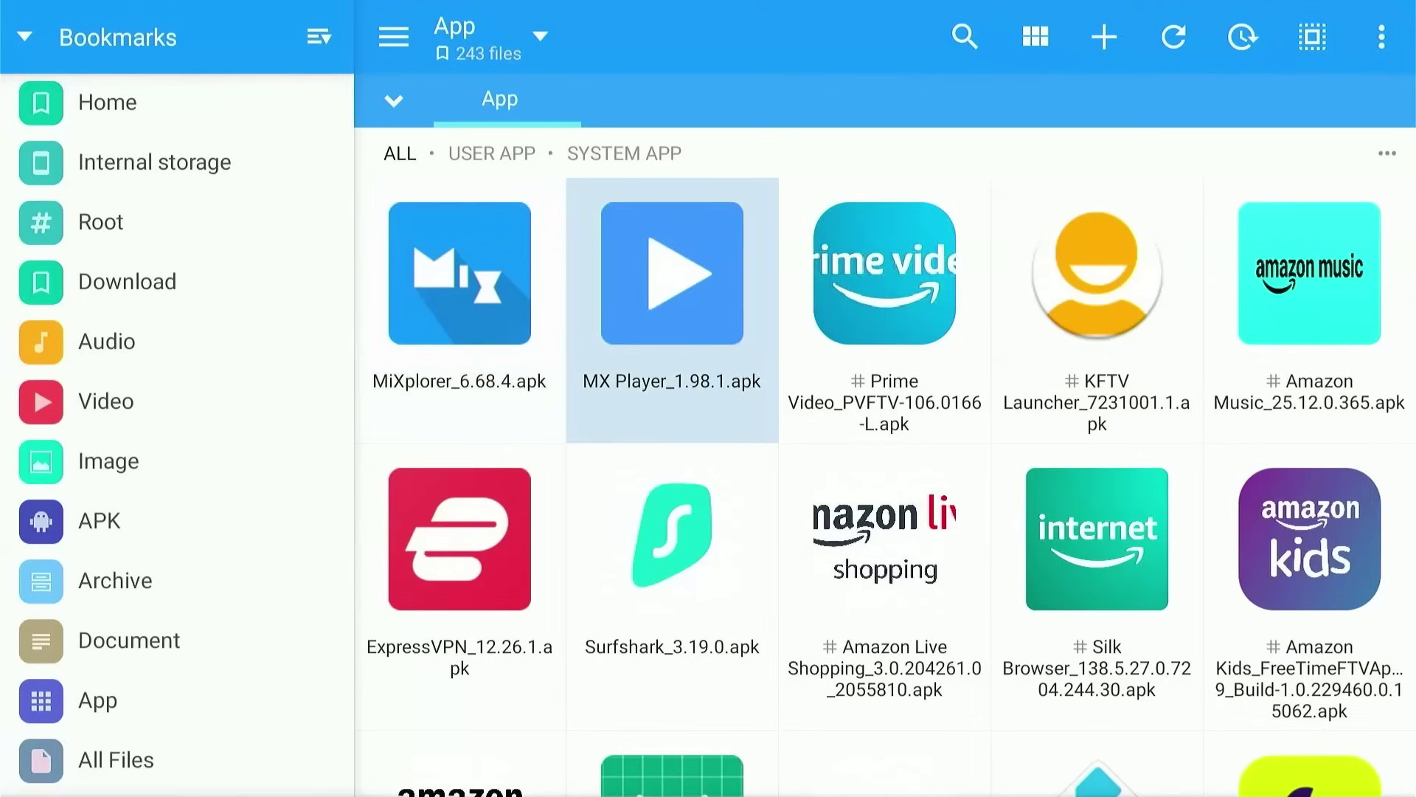
pyautogui.press('Right')
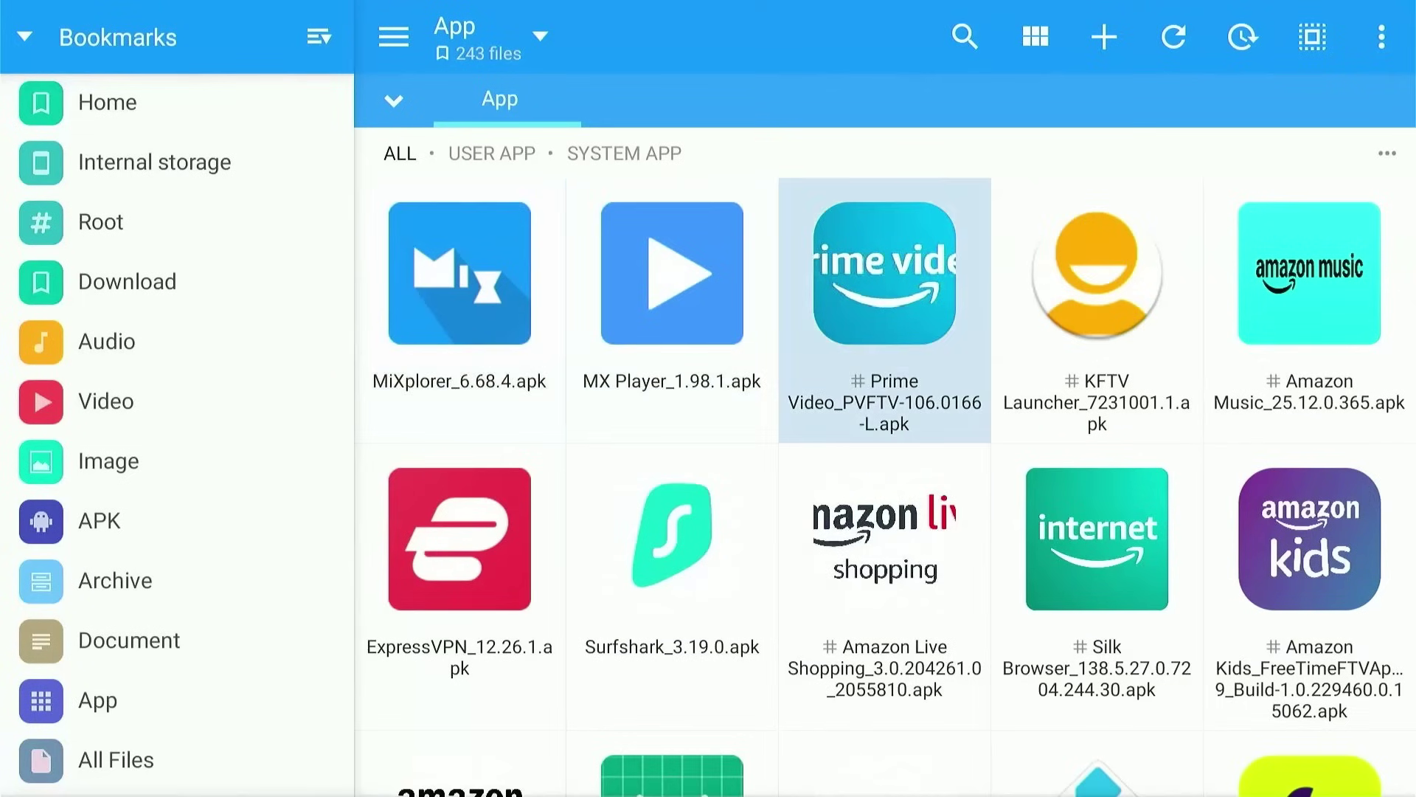
pyautogui.press('Right')
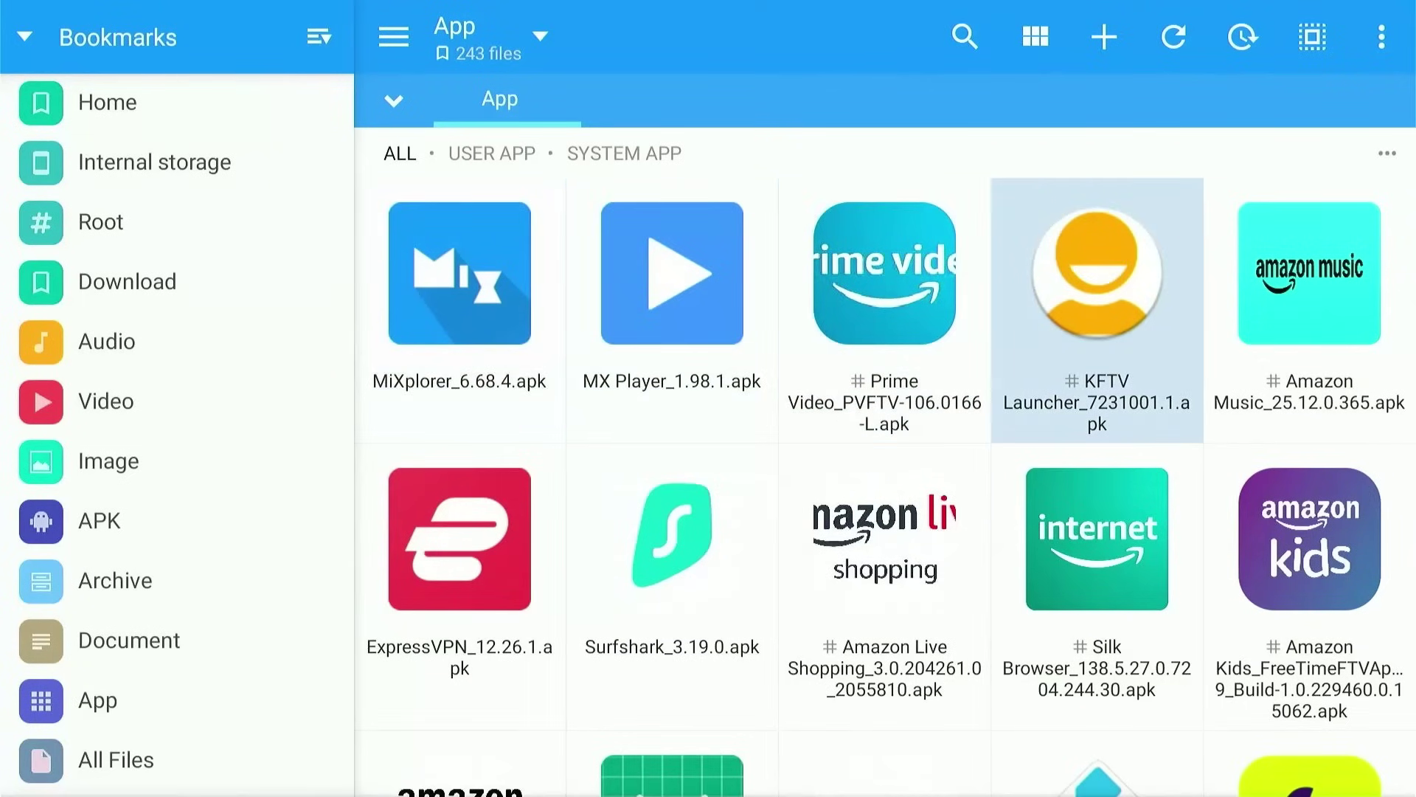
pyautogui.press('Right')
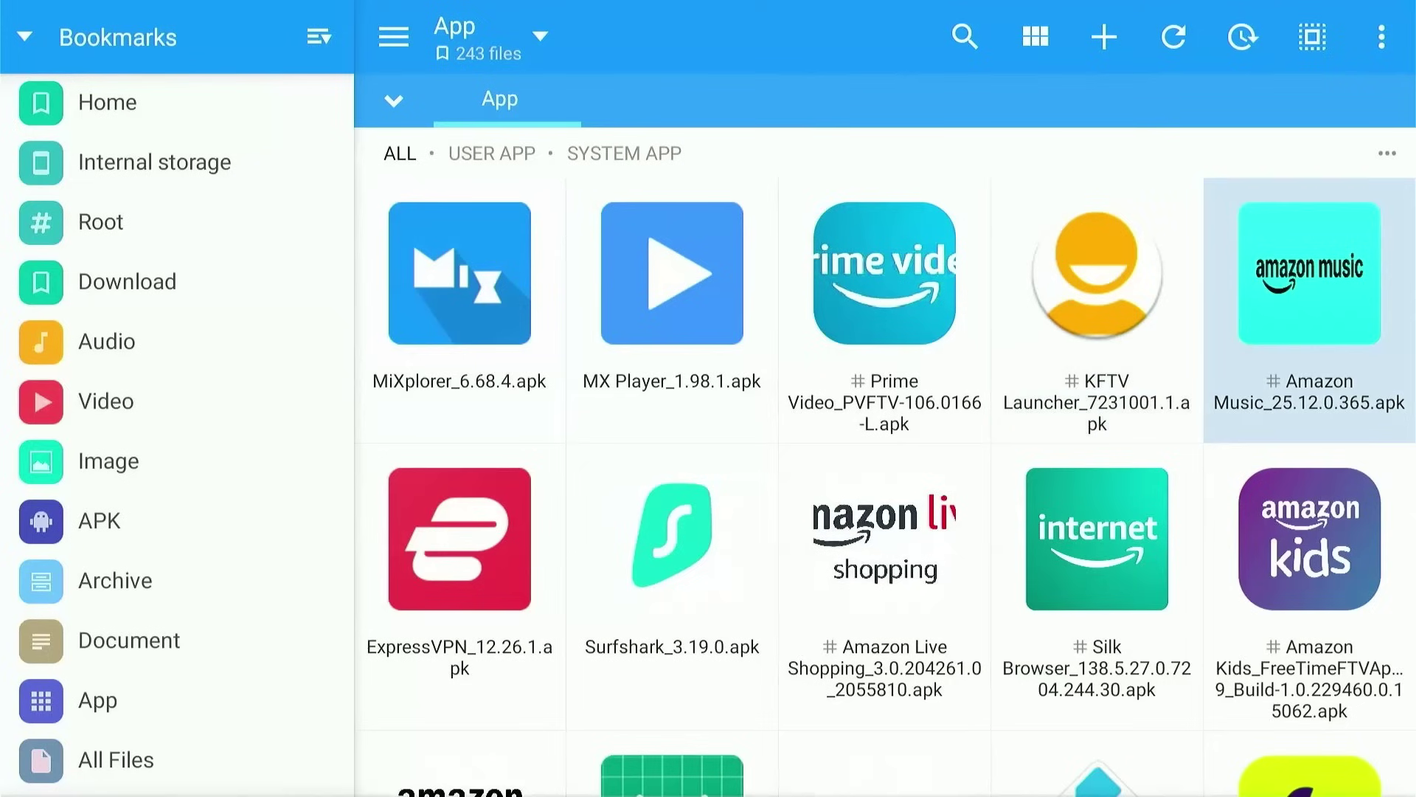
pyautogui.press('Left')
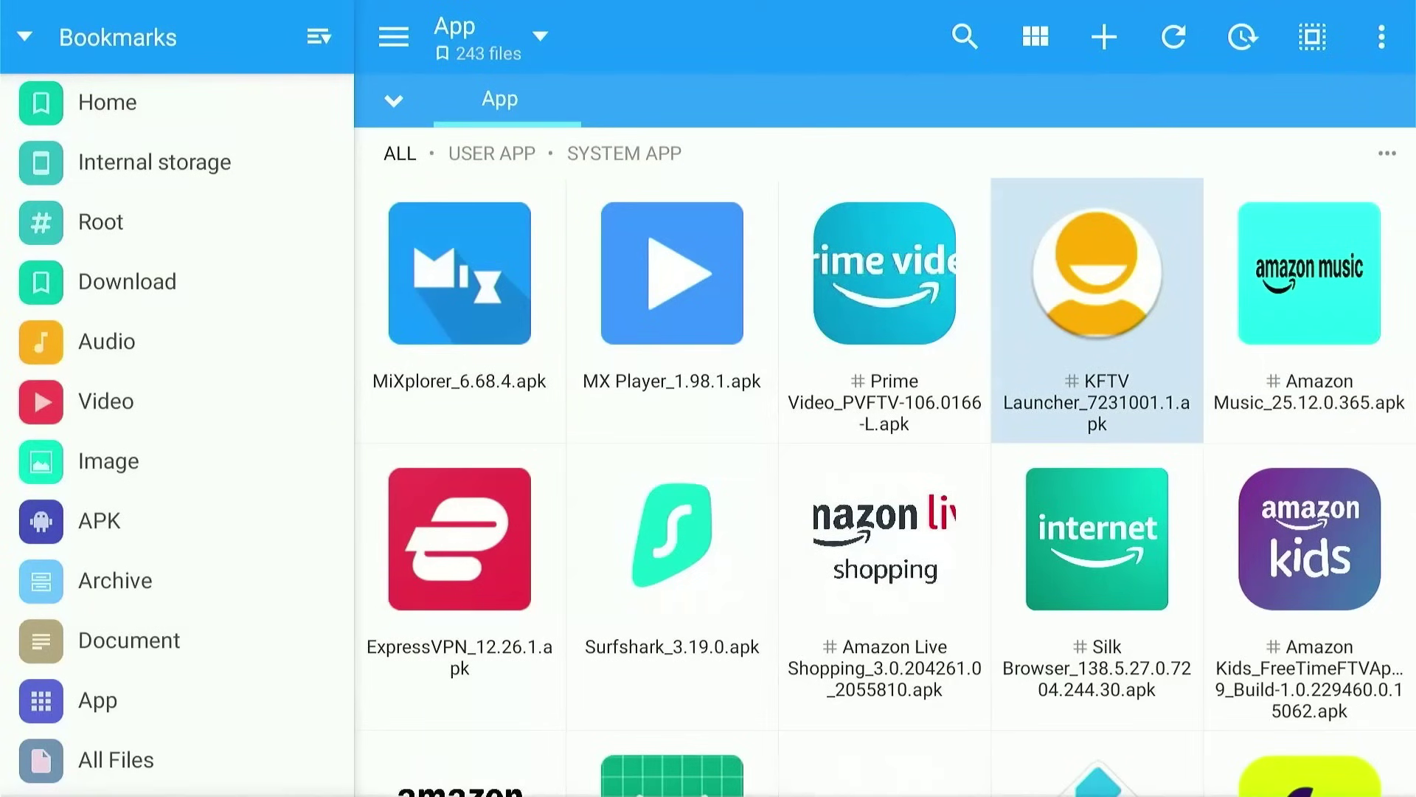
pyautogui.press('Left')
pyautogui.press('Menu')
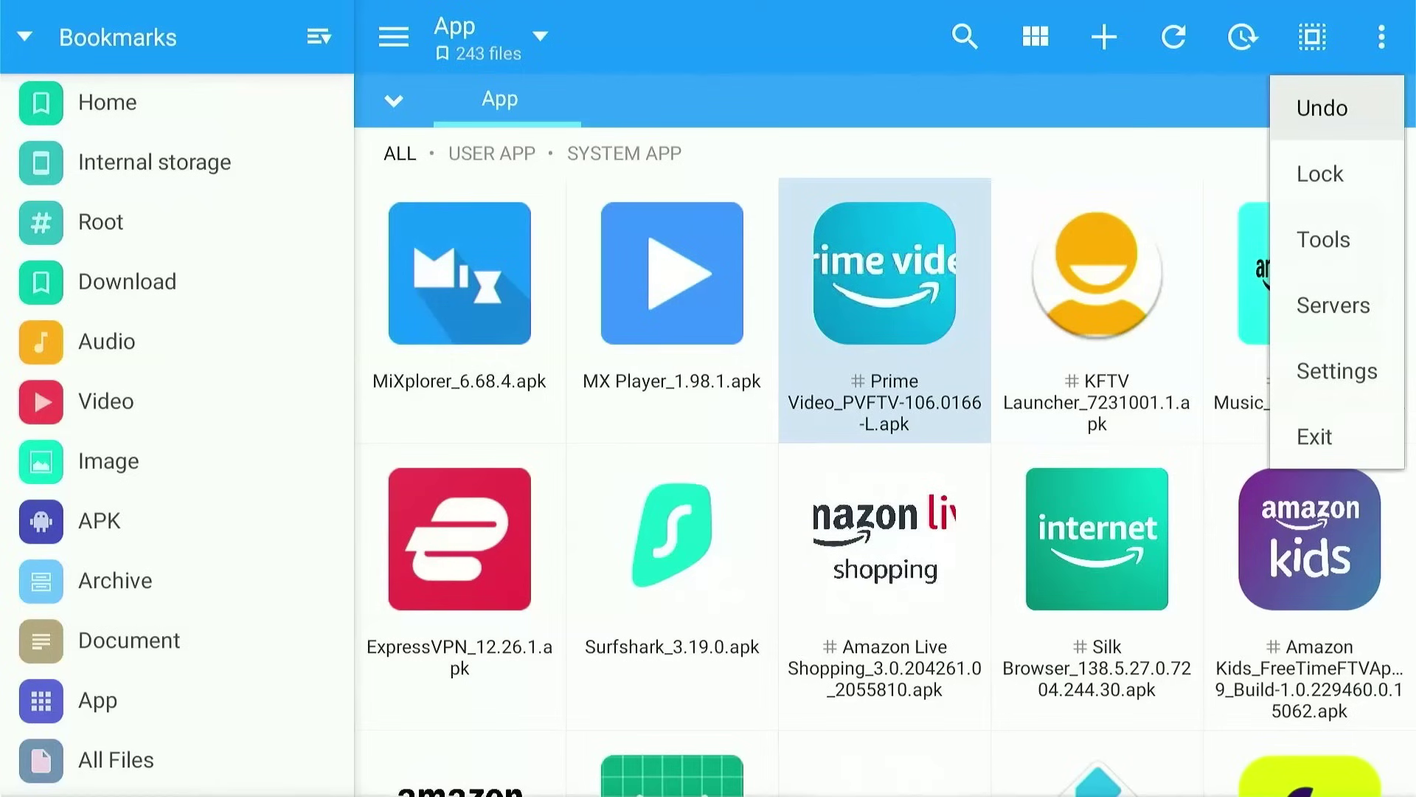
pyautogui.press('Return')
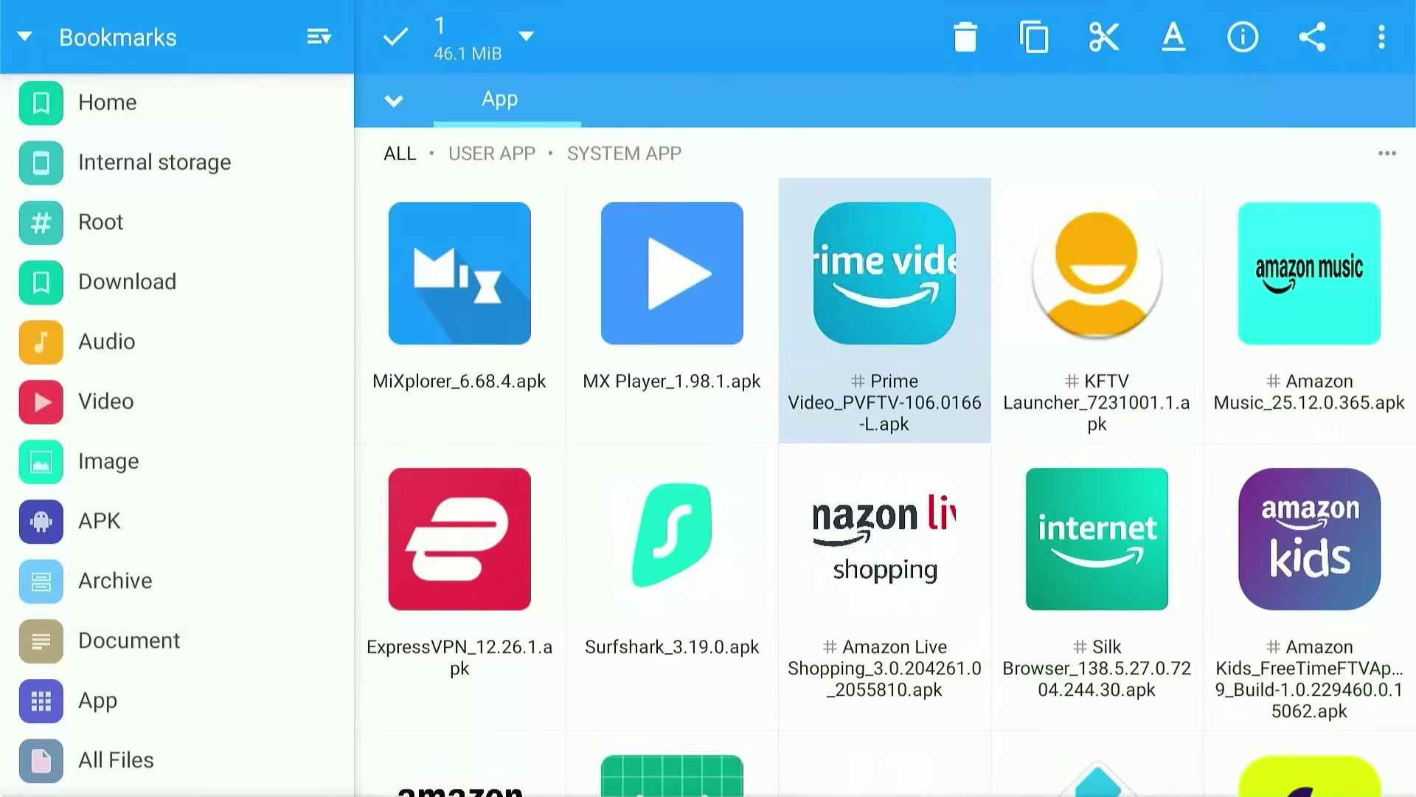
pyautogui.press('Up')
pyautogui.press('Up')
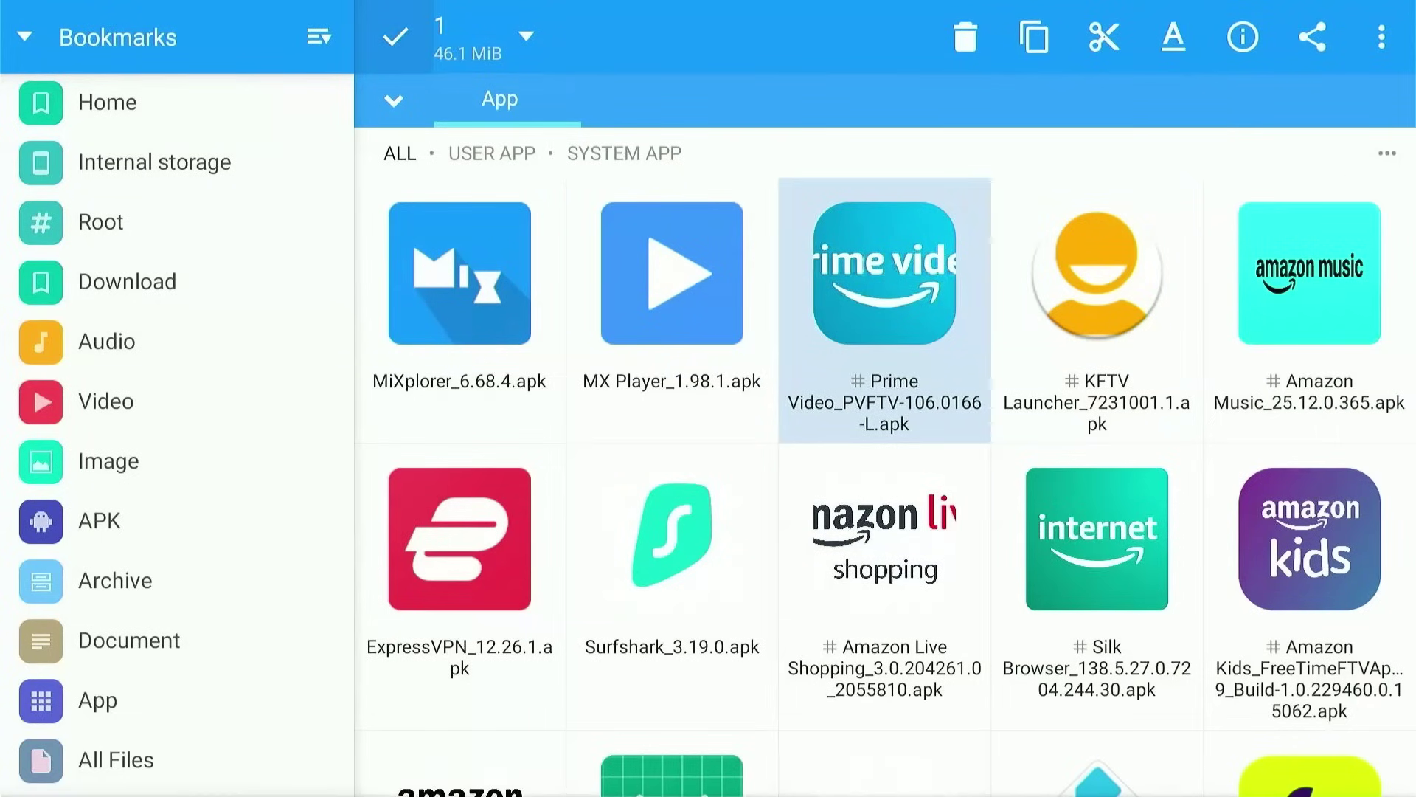
pyautogui.press('Right')
pyautogui.press('Right')
pyautogui.press('Right')
pyautogui.press('Right')
pyautogui.press('Right')
pyautogui.press('Right')
pyautogui.press('Right')
pyautogui.press('Right')
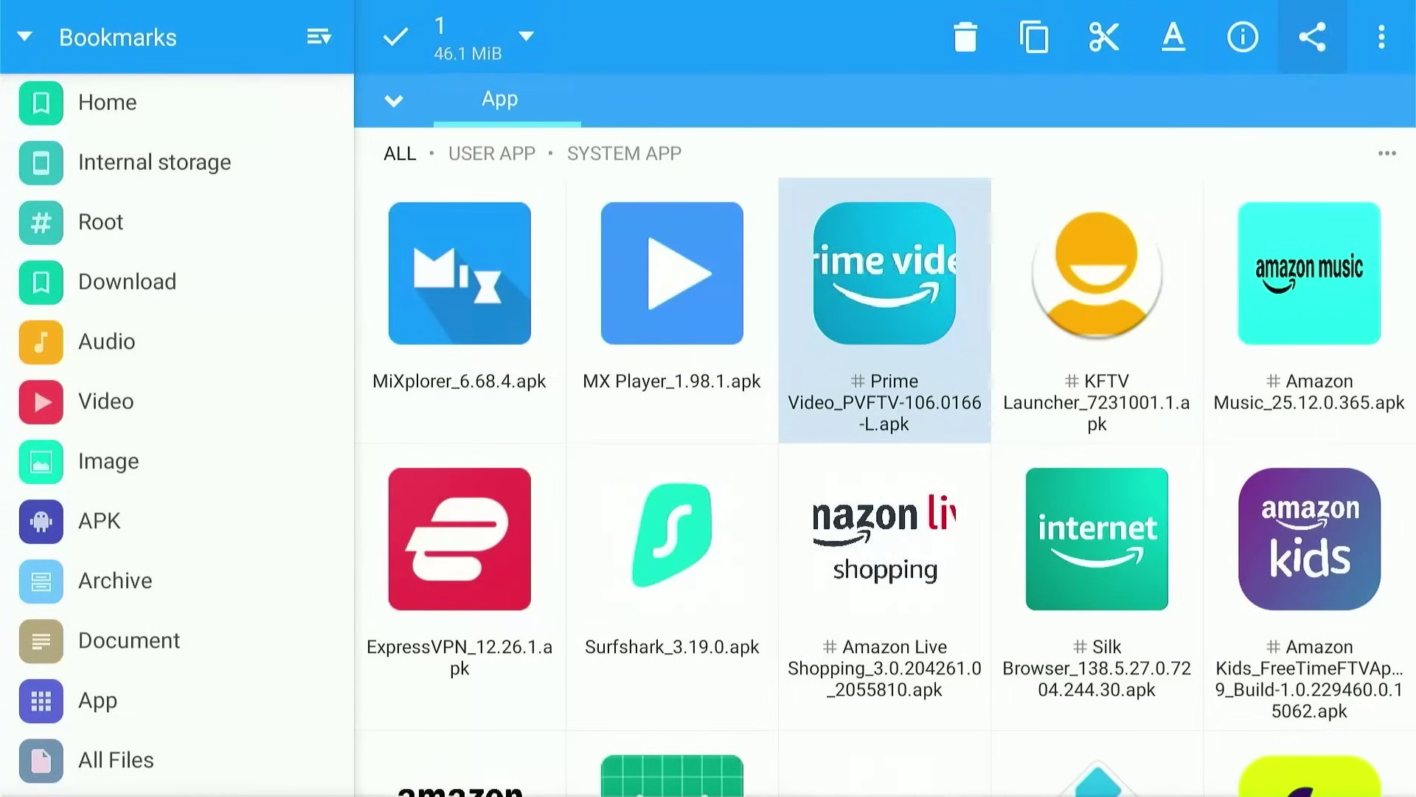
pyautogui.press('Return')
pyautogui.press('Down')
pyautogui.press('Down')
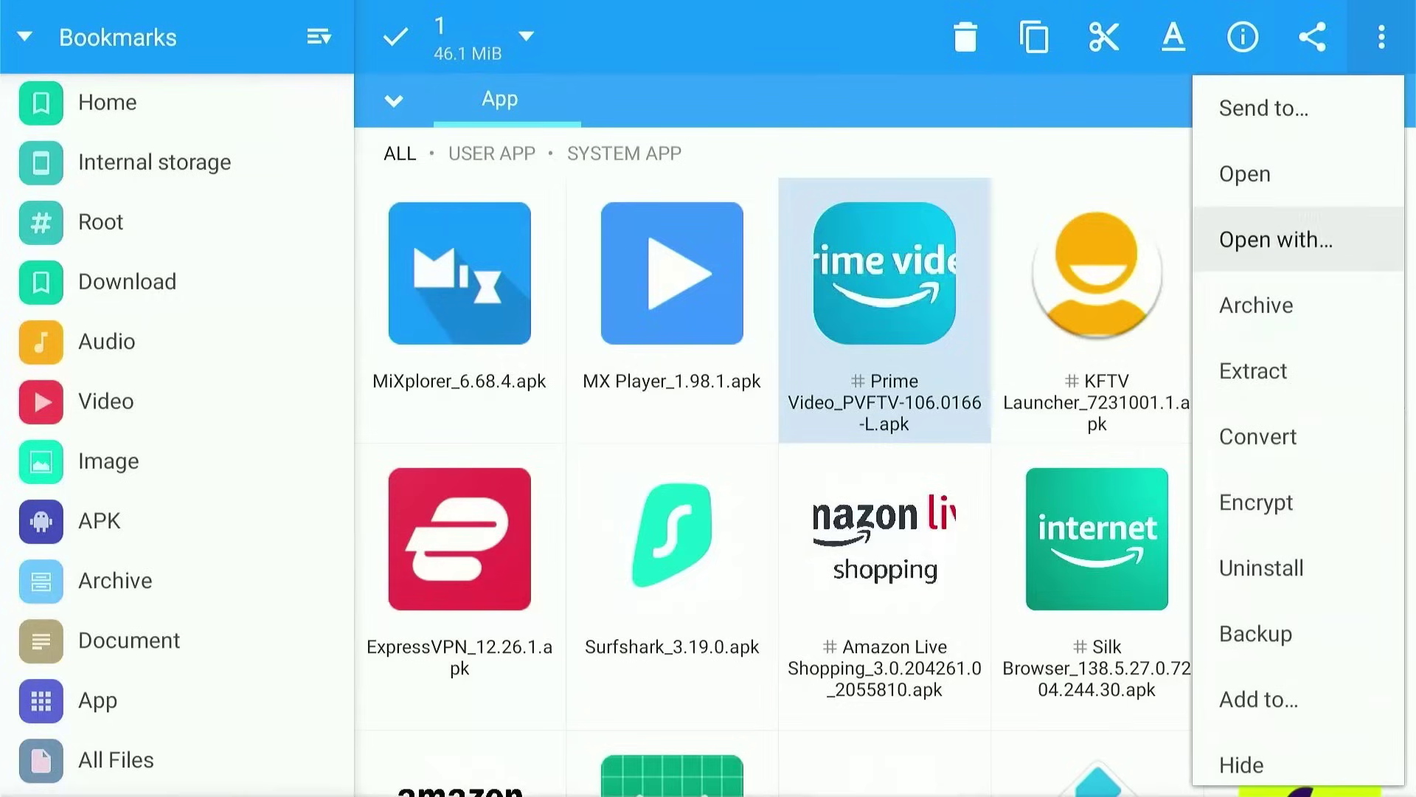
pyautogui.press('Down')
pyautogui.press('Down')
pyautogui.press('Down')
pyautogui.press('Down')
pyautogui.press('Down')
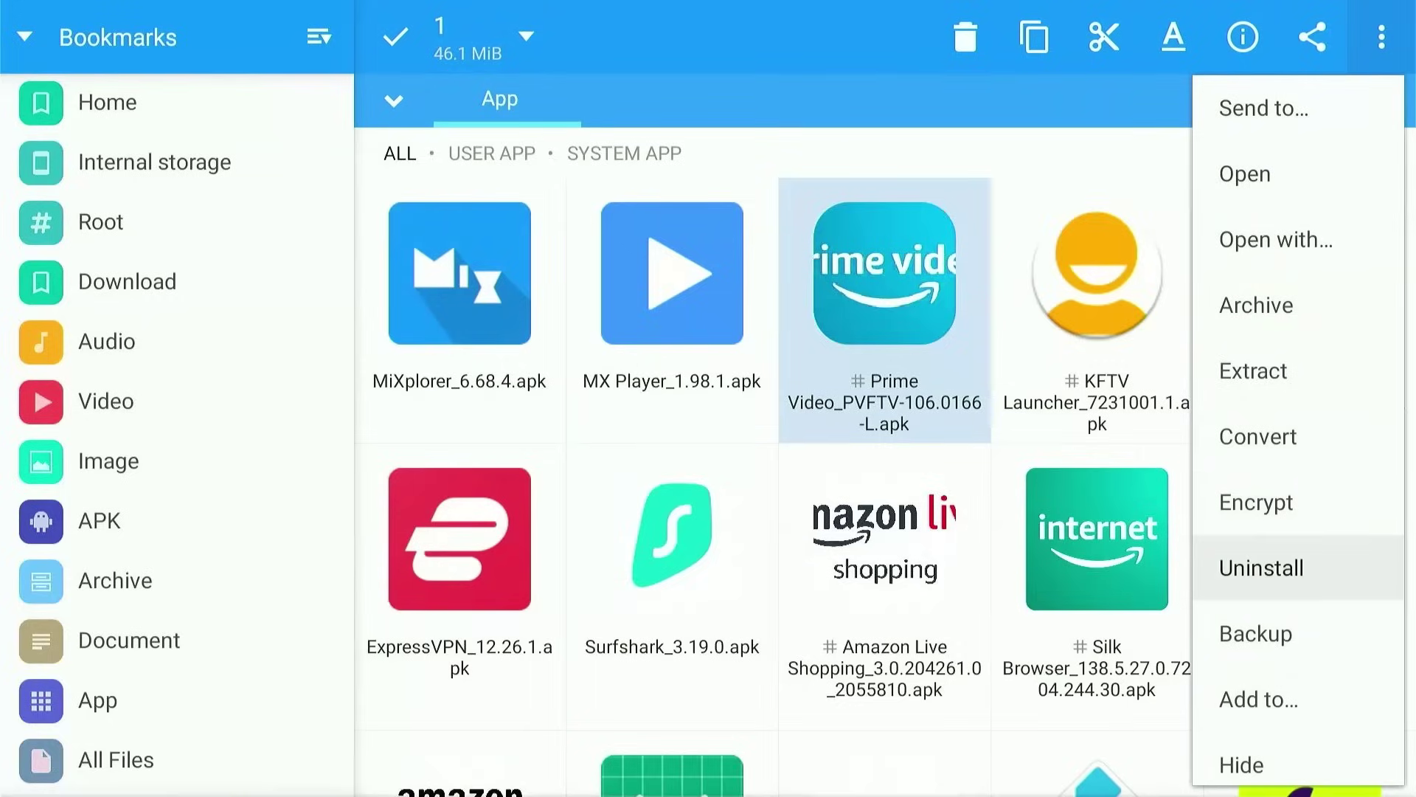
pyautogui.press('Return')
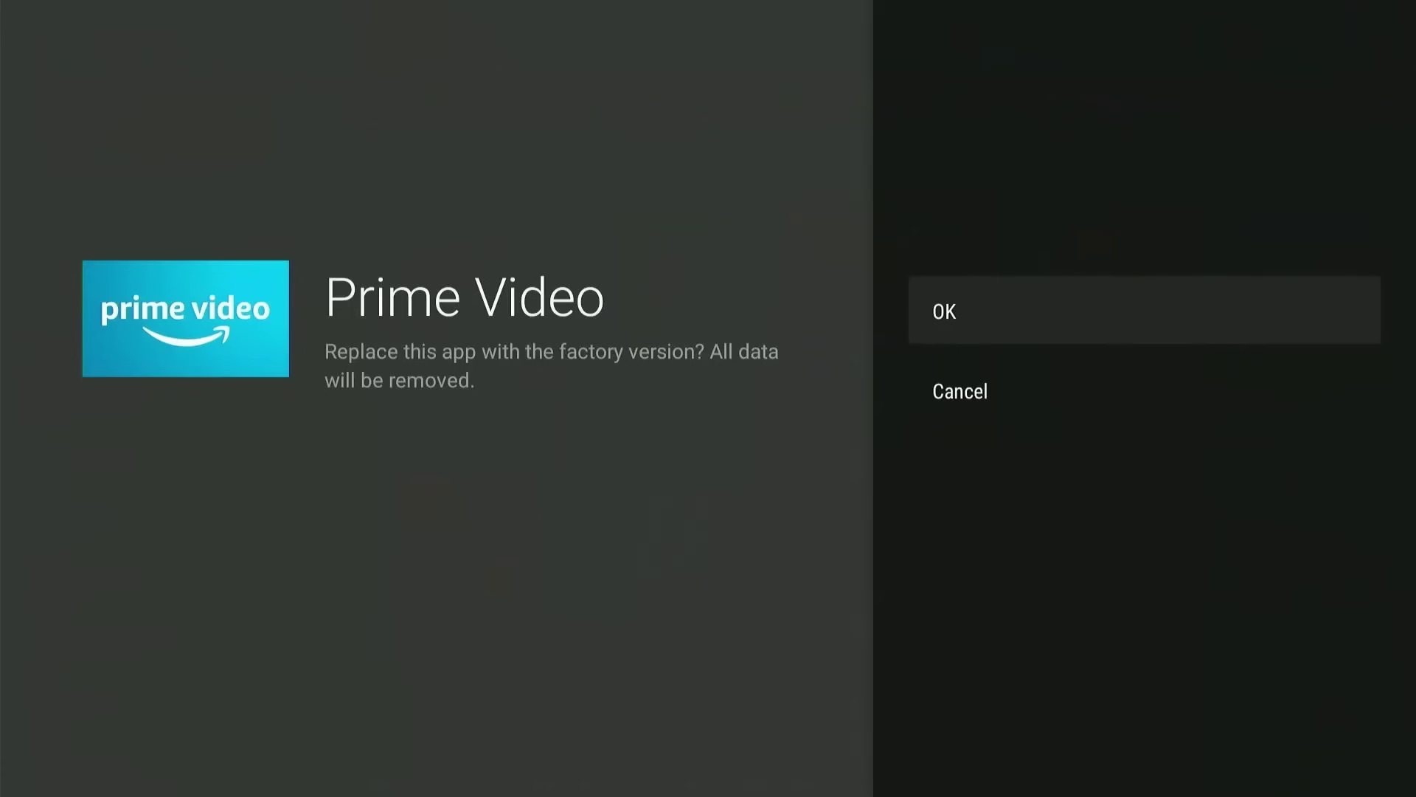
pyautogui.press('Return')
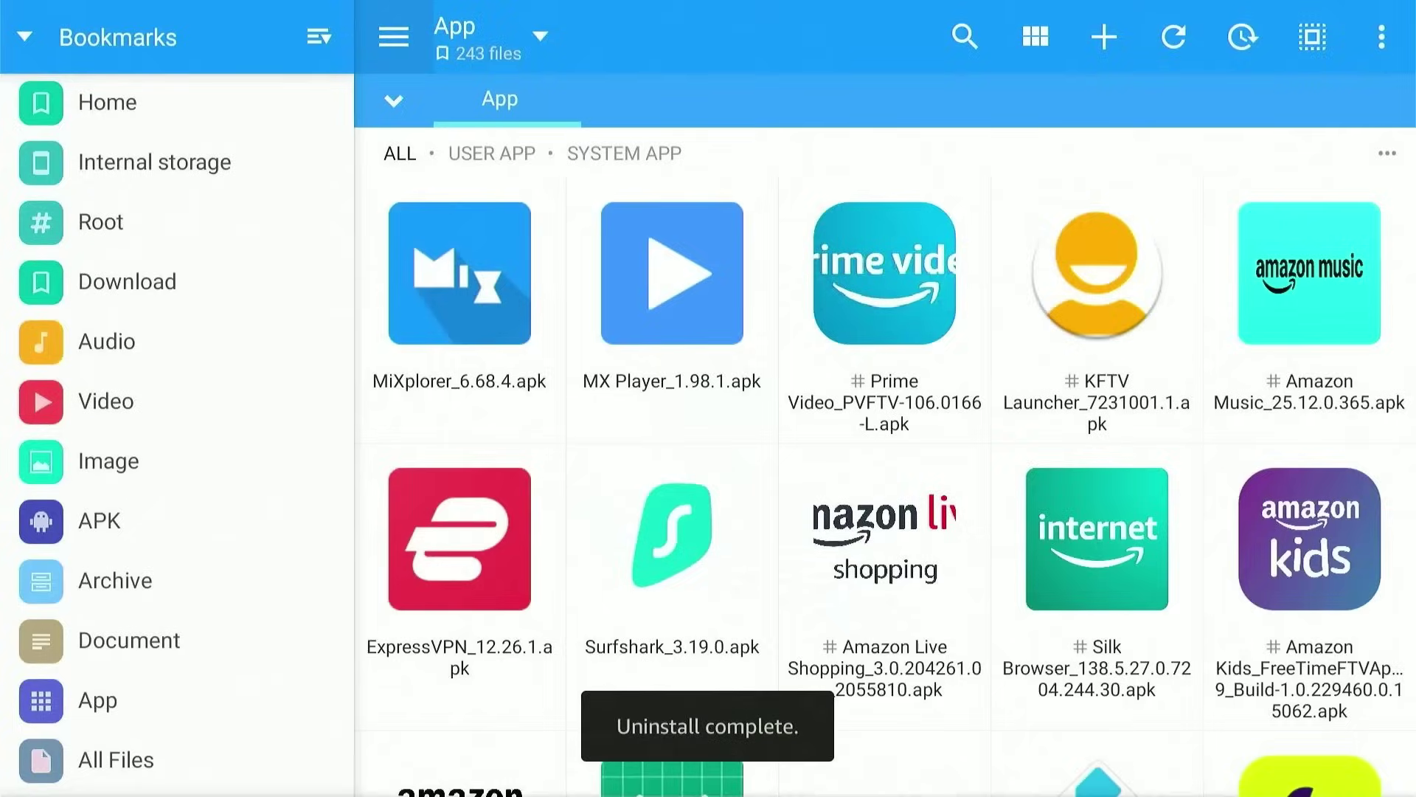
# Step: Uninstall the Amazon Music package from the app list
pyautogui.press('Down')
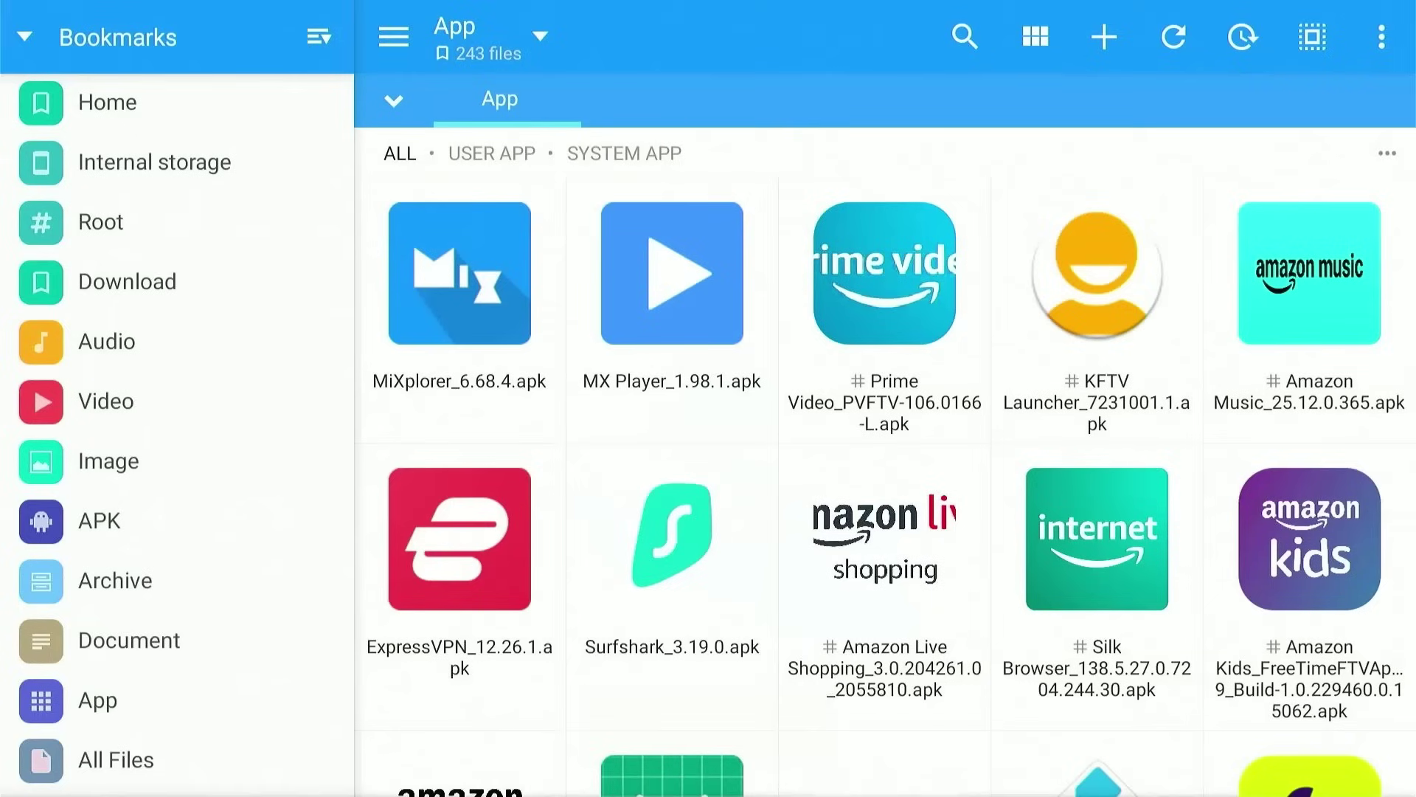
pyautogui.press('Right')
pyautogui.press('Down')
pyautogui.press('Right')
pyautogui.press('Right')
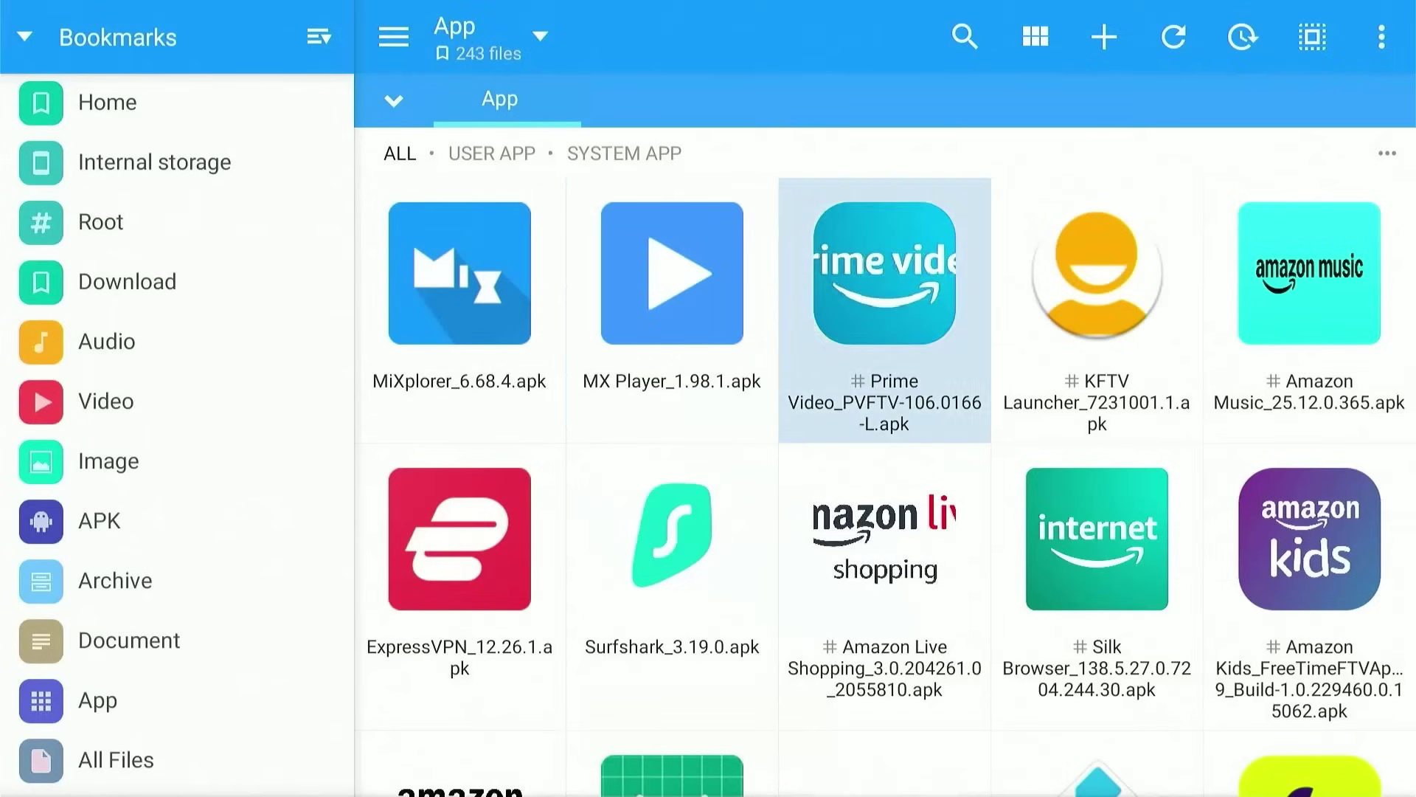
pyautogui.press('Right')
pyautogui.press('Right')
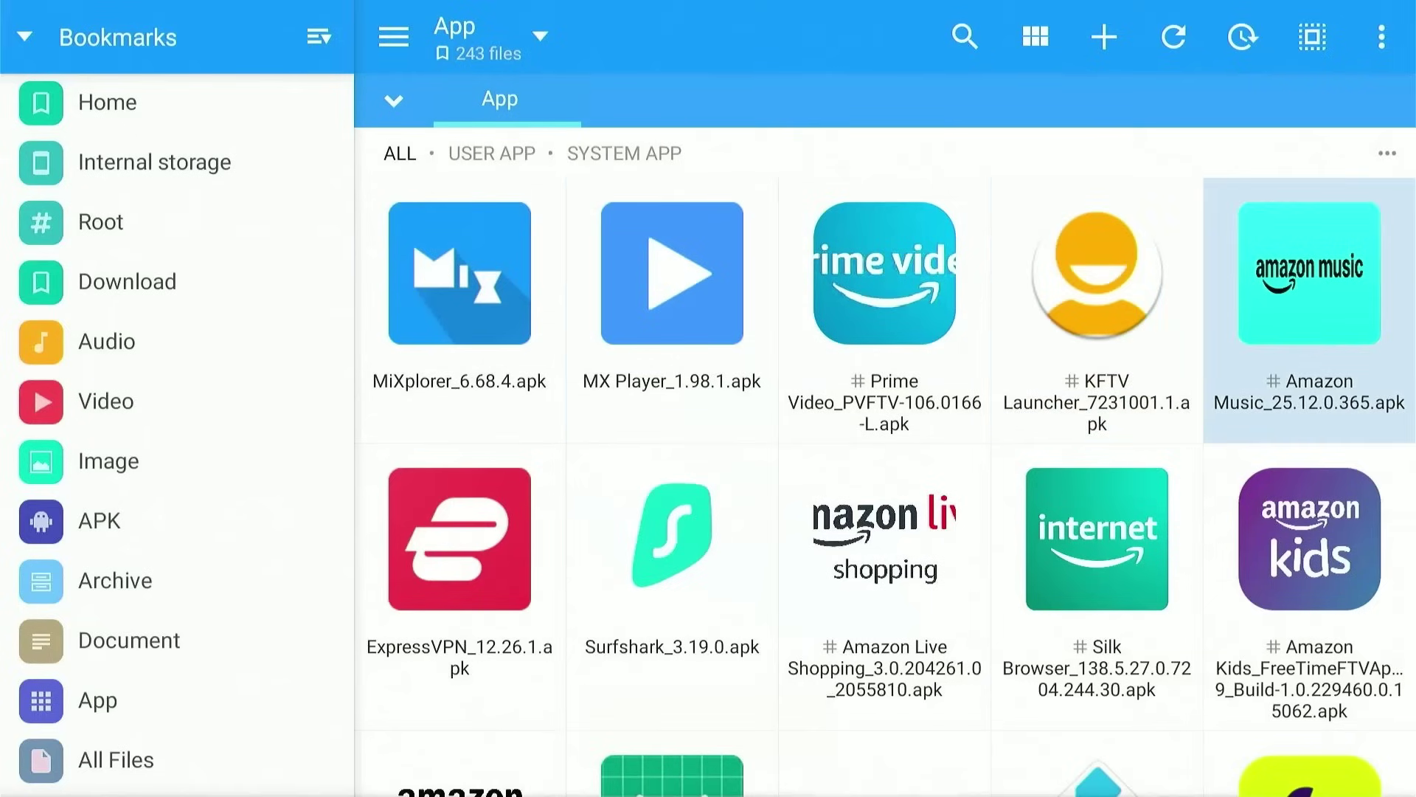
pyautogui.press('Return')
pyautogui.press('Menu')
pyautogui.press('Down')
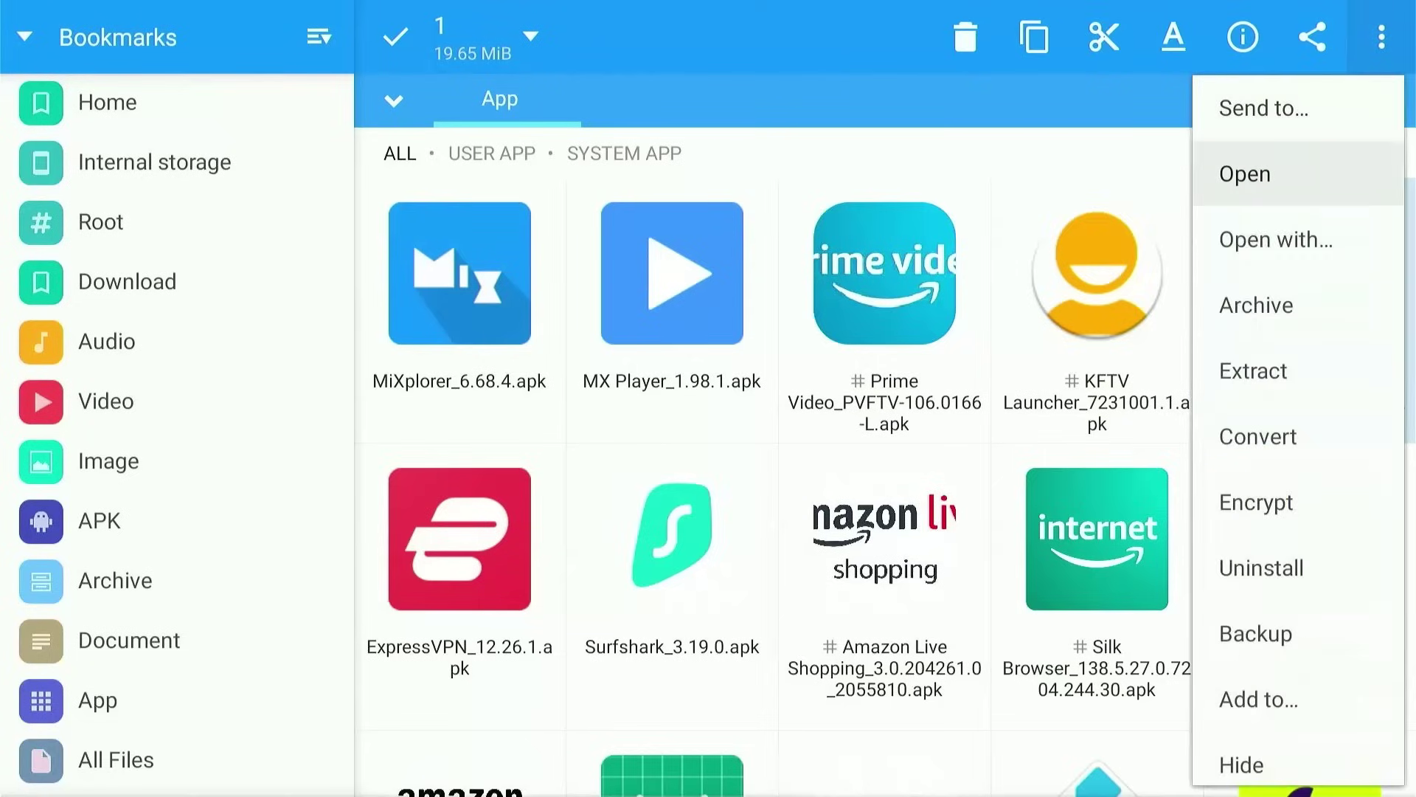
pyautogui.press('Down')
pyautogui.press('Down')
pyautogui.press('Down')
pyautogui.press('Down')
pyautogui.press('Down')
pyautogui.press('Down')
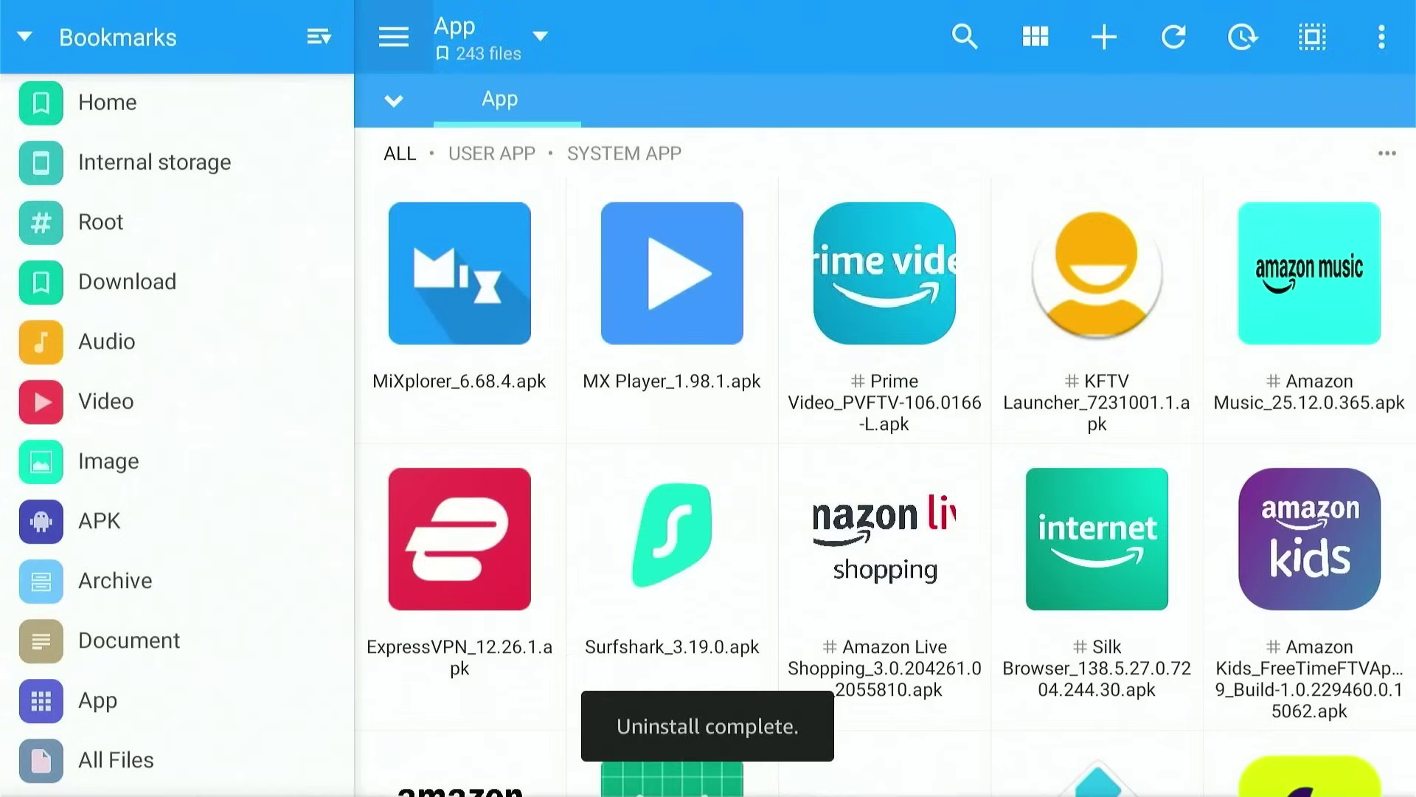
# Step: Select the Amazon Live Shopping and Amazon Kids packages together in the app list
pyautogui.press('Left')
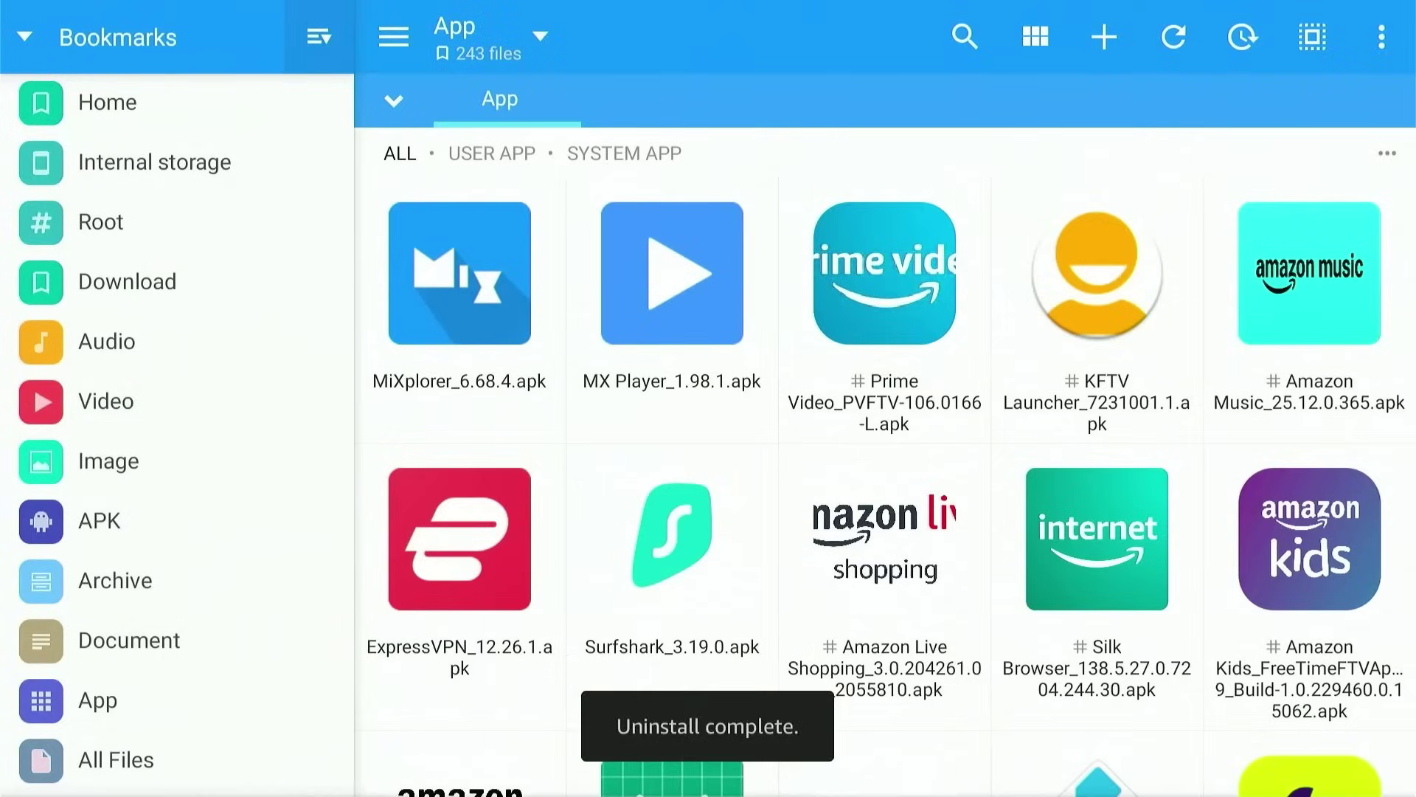
pyautogui.press('Down')
pyautogui.press('Right')
pyautogui.press('Down')
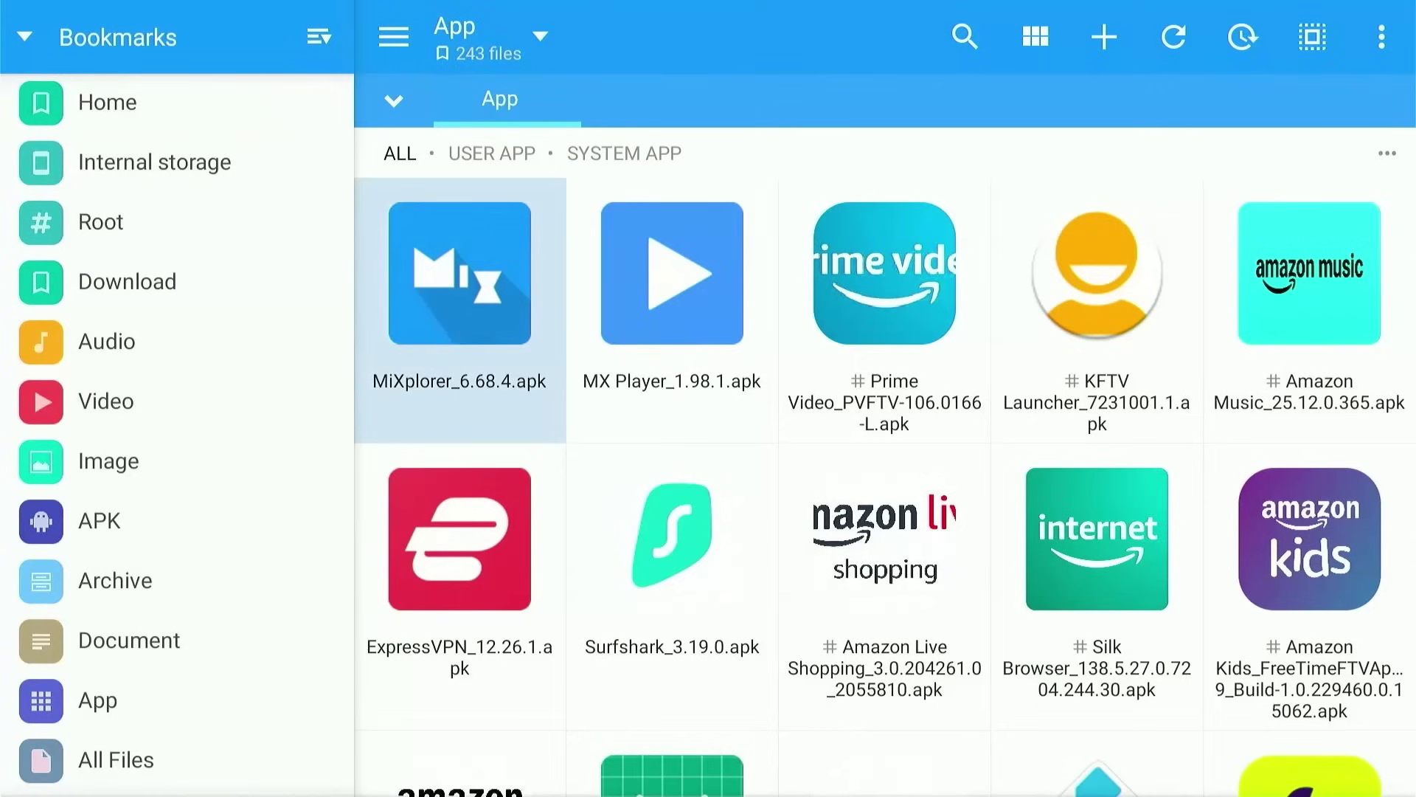
pyautogui.press('Down')
pyautogui.press('Right')
pyautogui.press('Right')
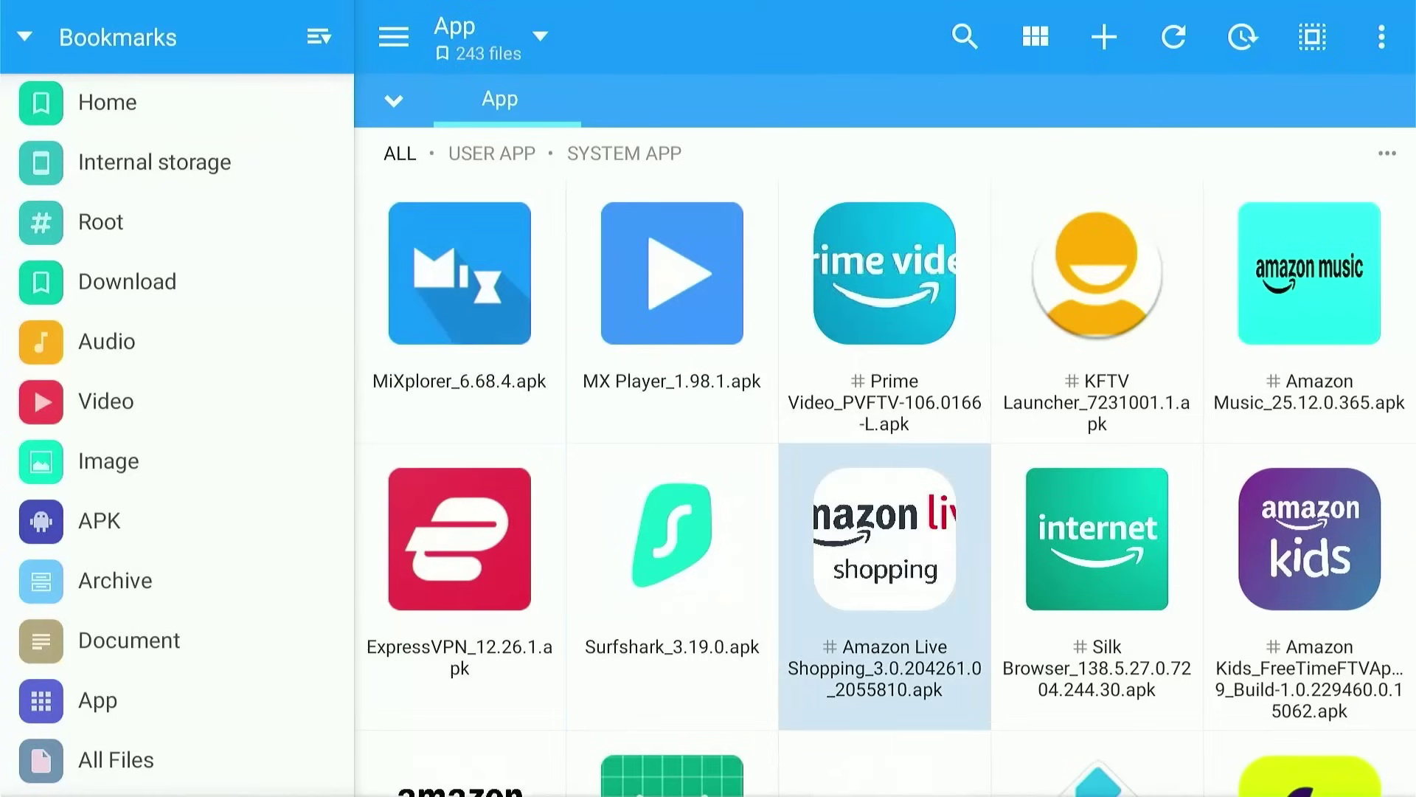
pyautogui.press('Return')
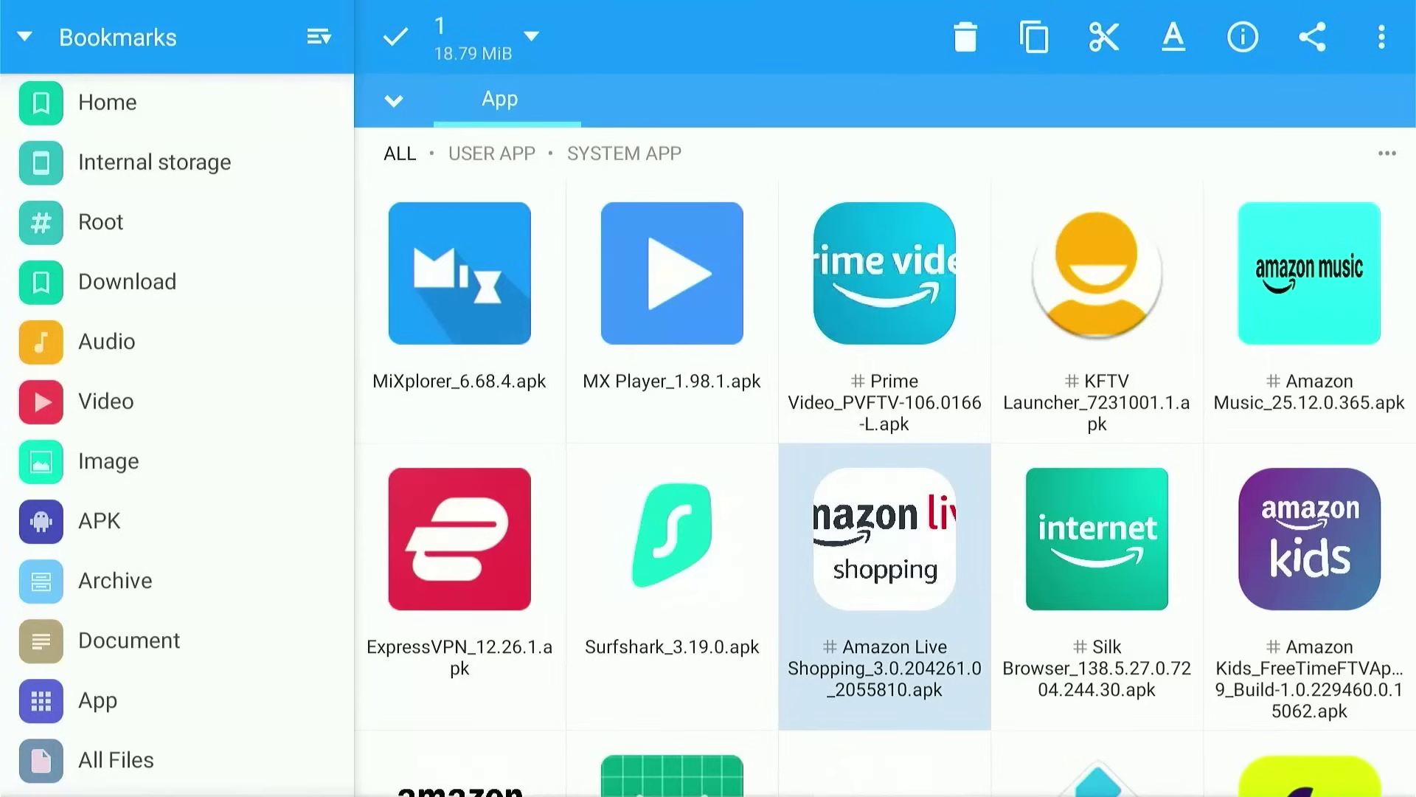
pyautogui.press('Right')
pyautogui.press('Right')
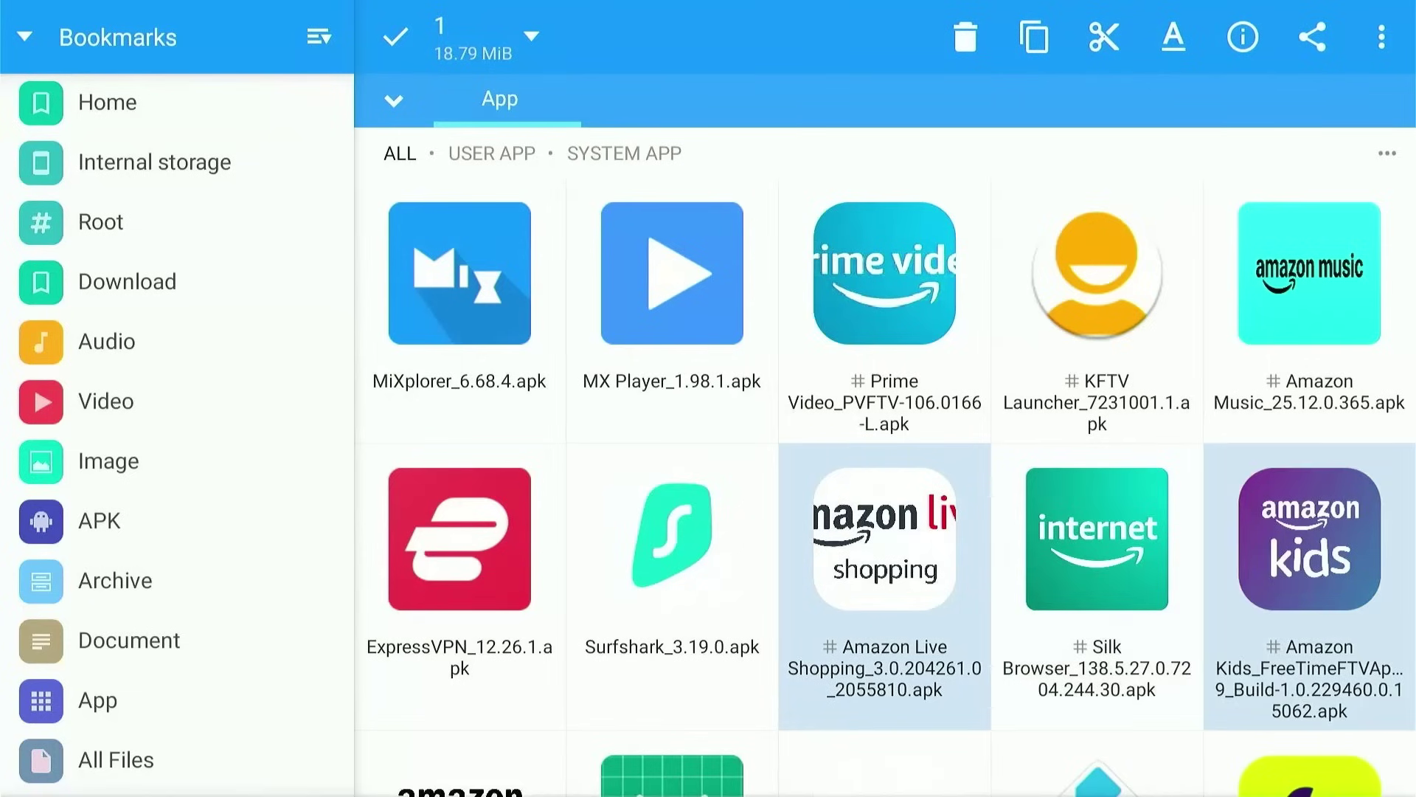
pyautogui.press('Return')
# Step: Add the Shop Amazon package to the selection, leaving the Appstore package out
pyautogui.press('Down')
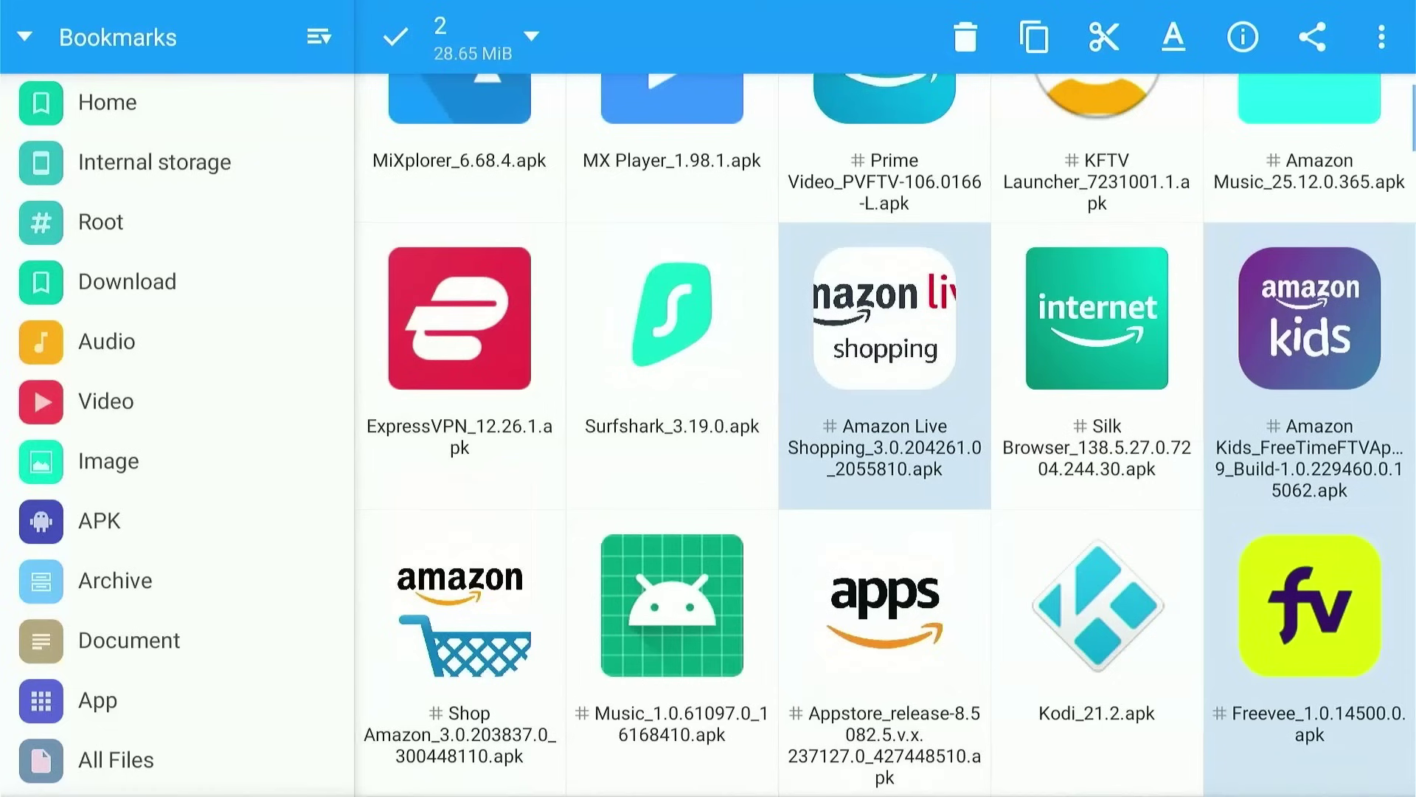
pyautogui.press('Left')
pyautogui.press('Left')
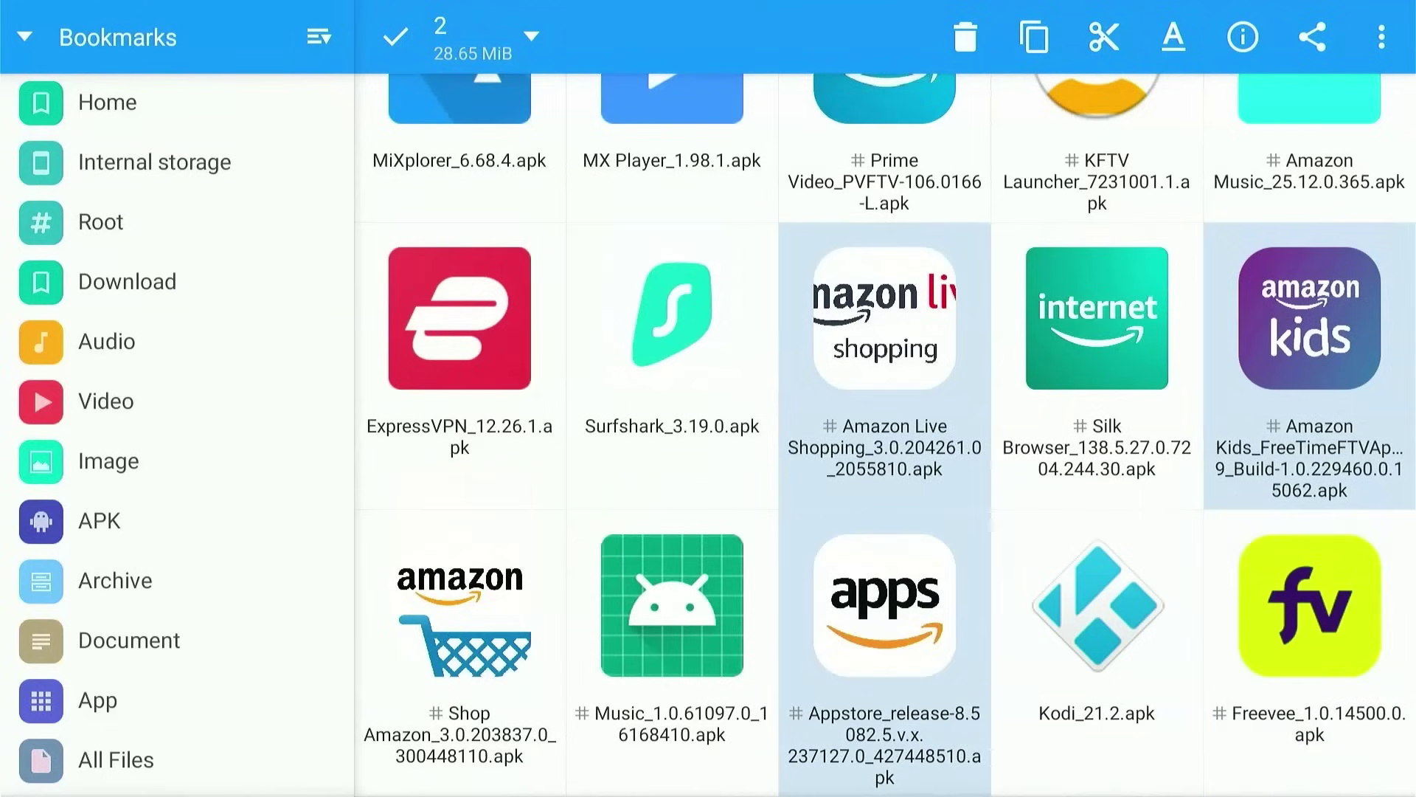
pyautogui.press('Return')
pyautogui.press('Left')
pyautogui.press('Left')
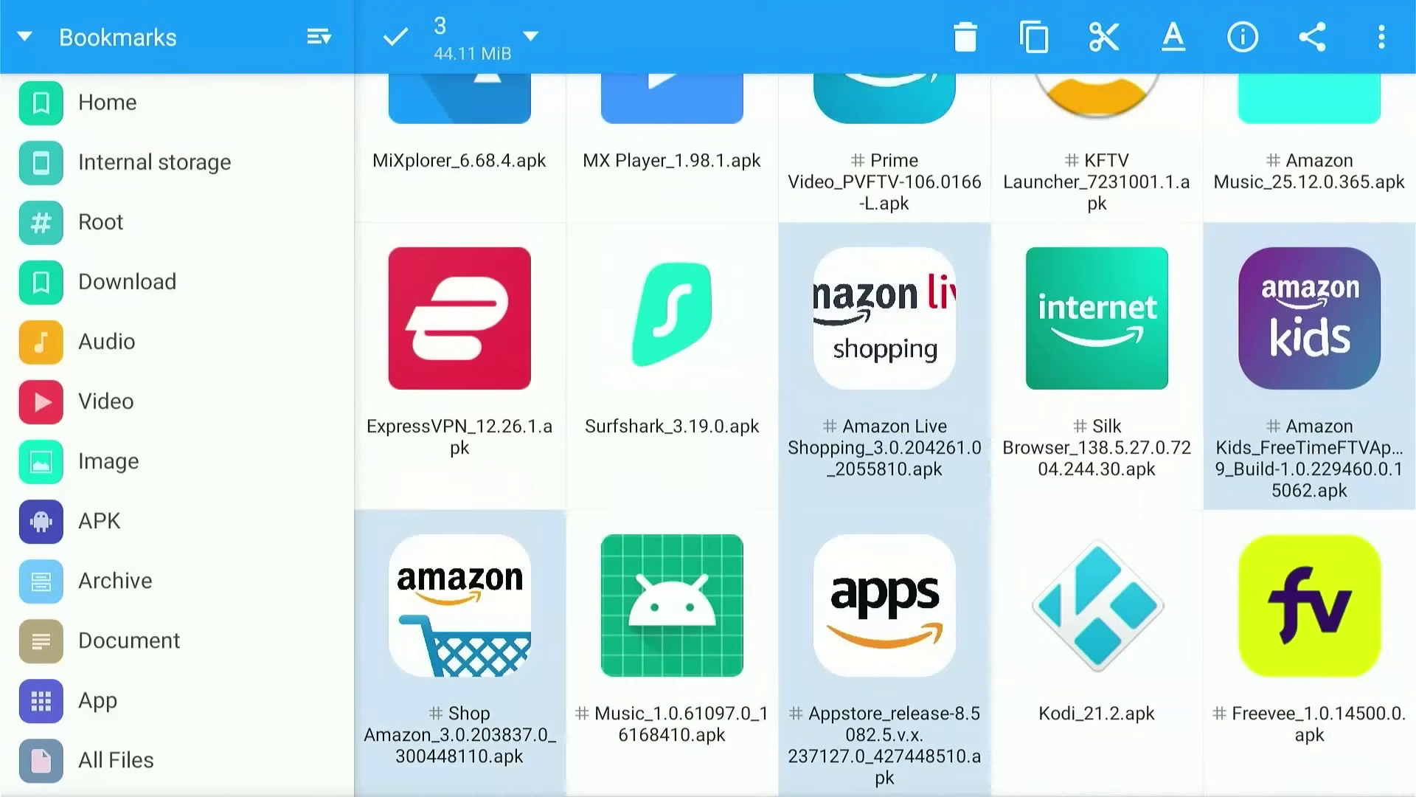
pyautogui.press('Return')
# Step: Uninstall the three selected Amazon packages and agree to replace them with their factory versions
pyautogui.press('Up')
pyautogui.press('Up')
pyautogui.press('Up')
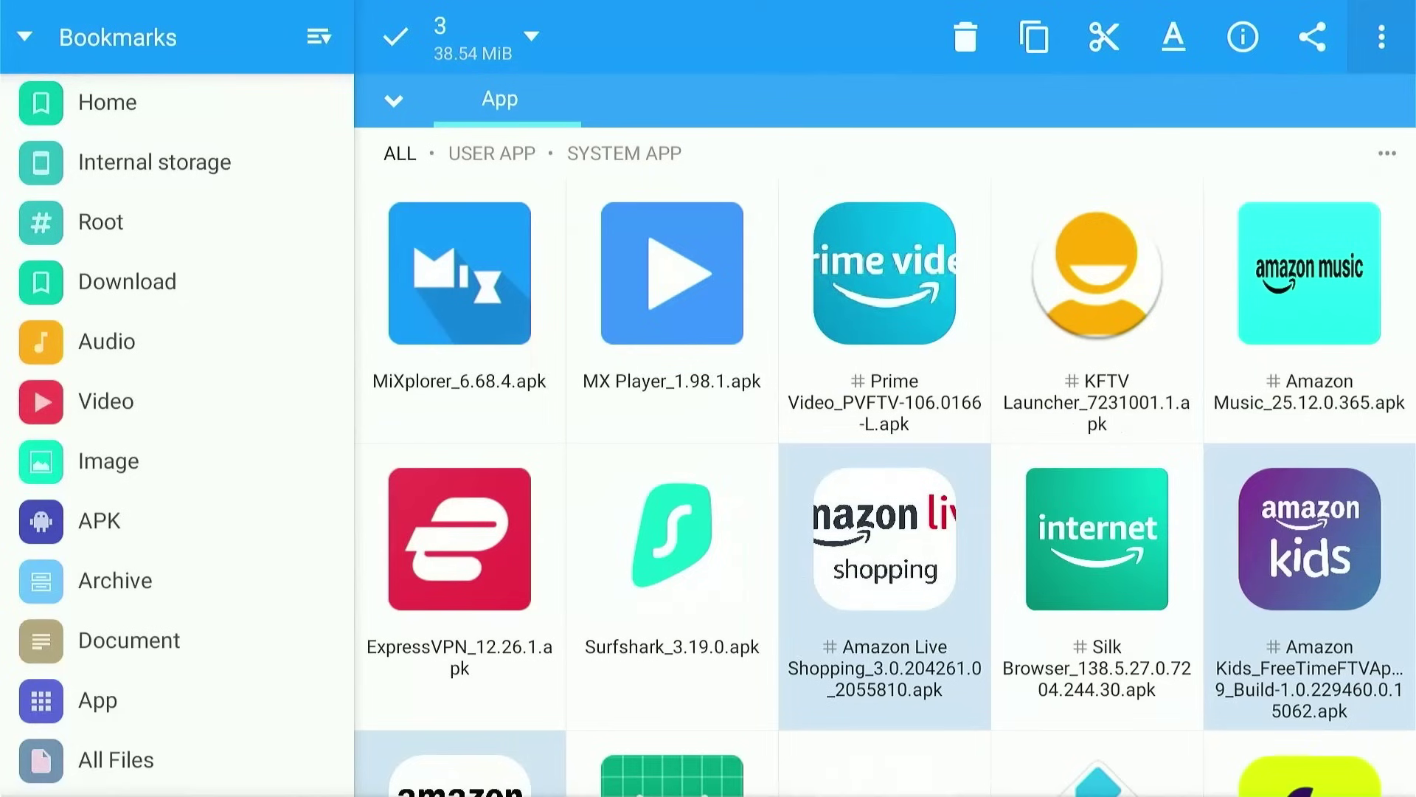
pyautogui.press('Return')
pyautogui.press('Down')
pyautogui.press('Down')
pyautogui.press('Down')
pyautogui.press('Down')
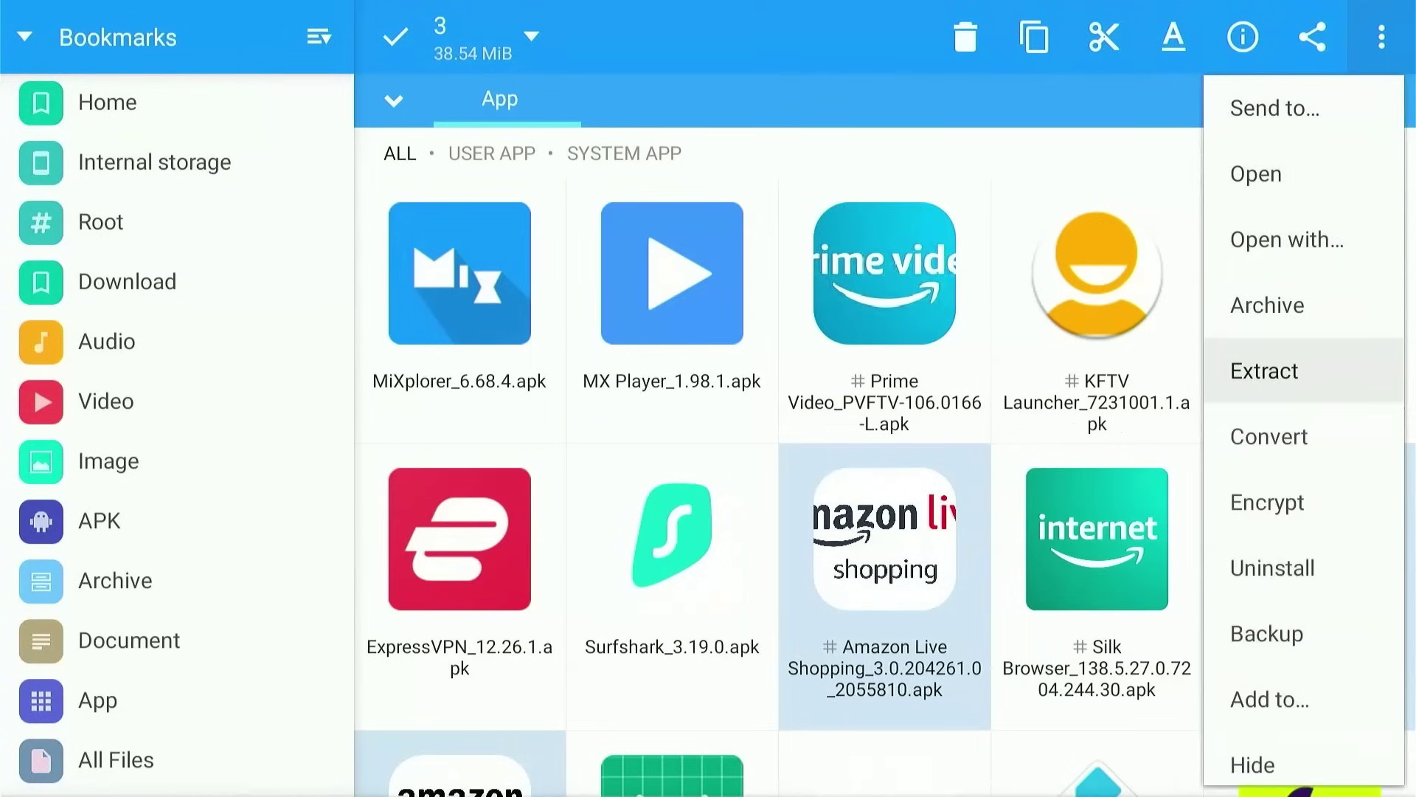
pyautogui.press('Down')
pyautogui.press('Down')
pyautogui.press('Down')
pyautogui.press('Return')
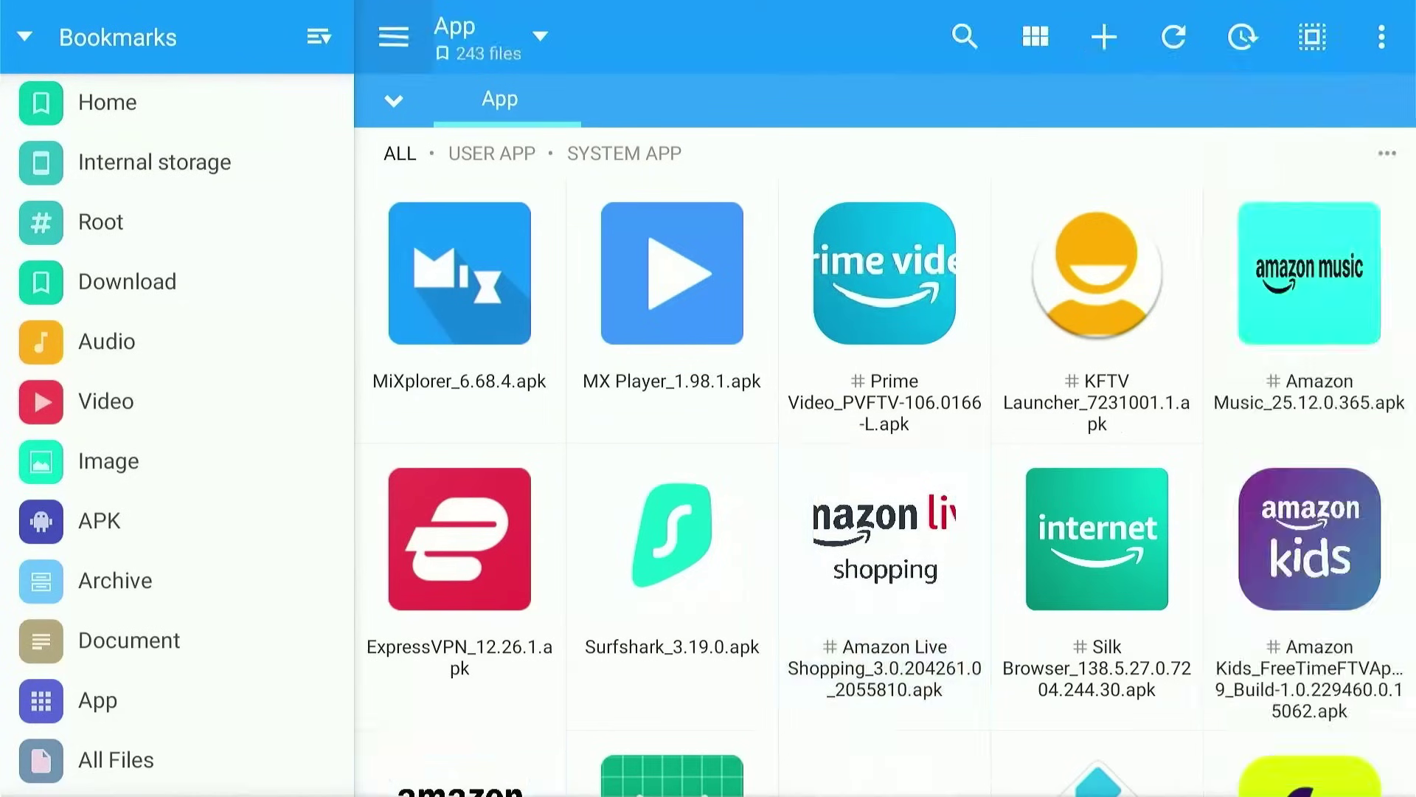
pyautogui.press('Return')
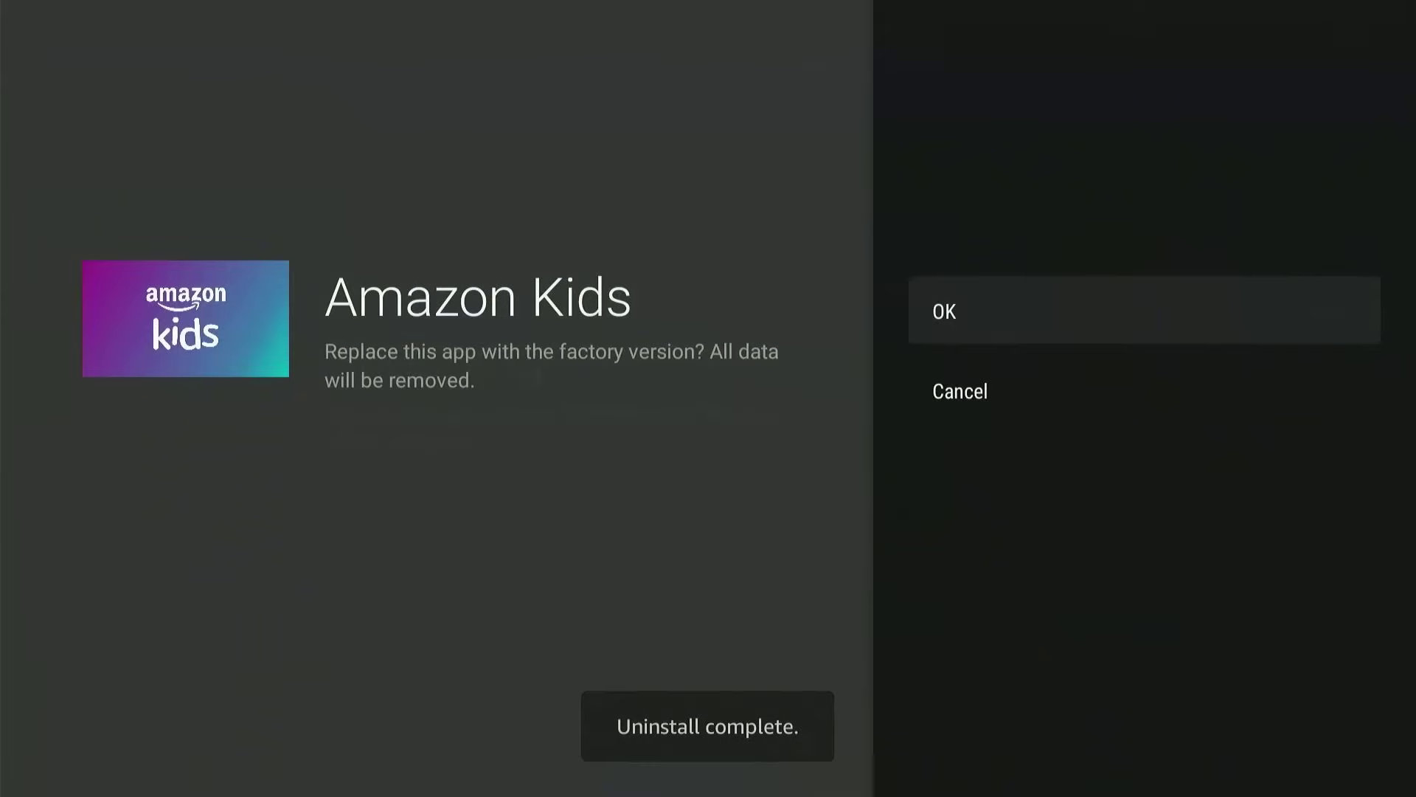
pyautogui.press('Return')
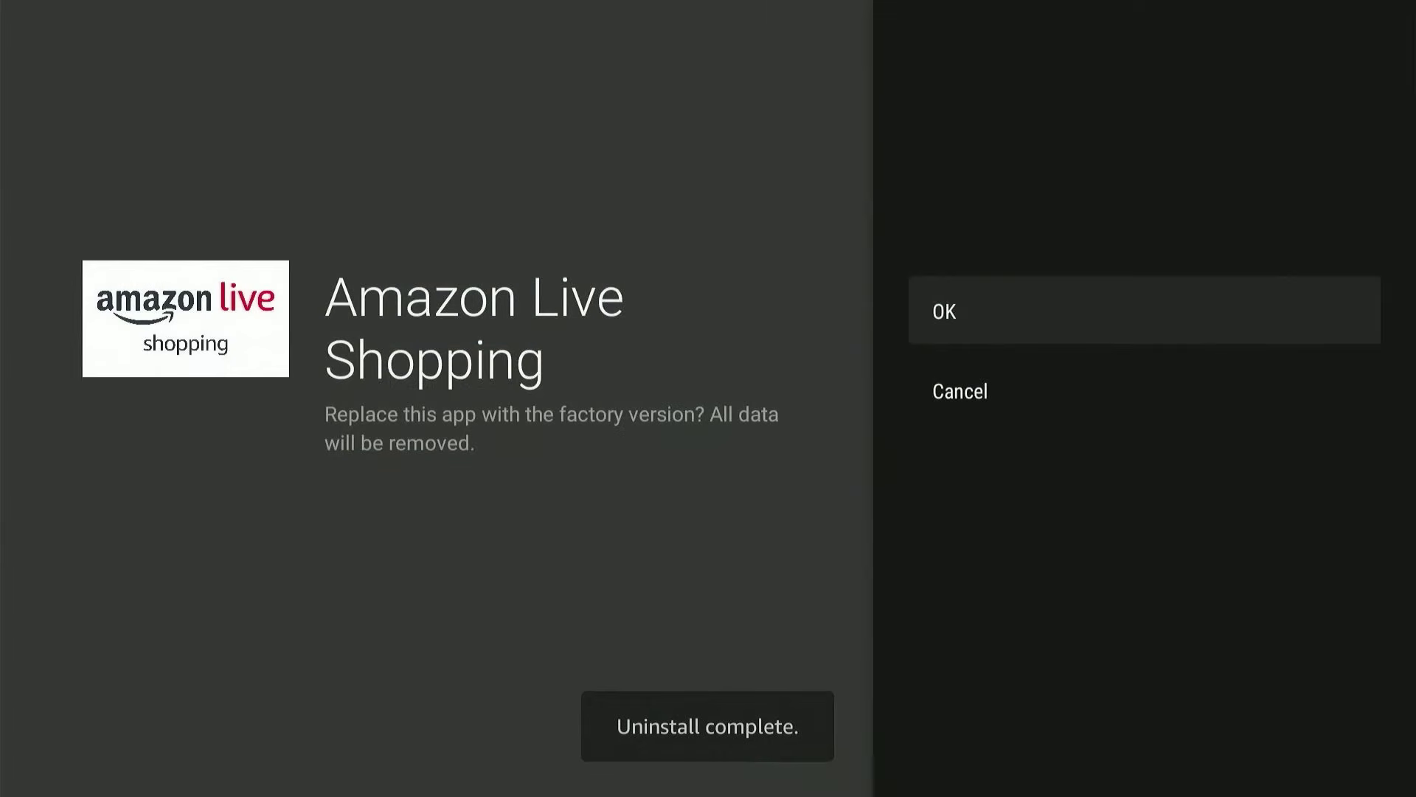
pyautogui.press('Return')
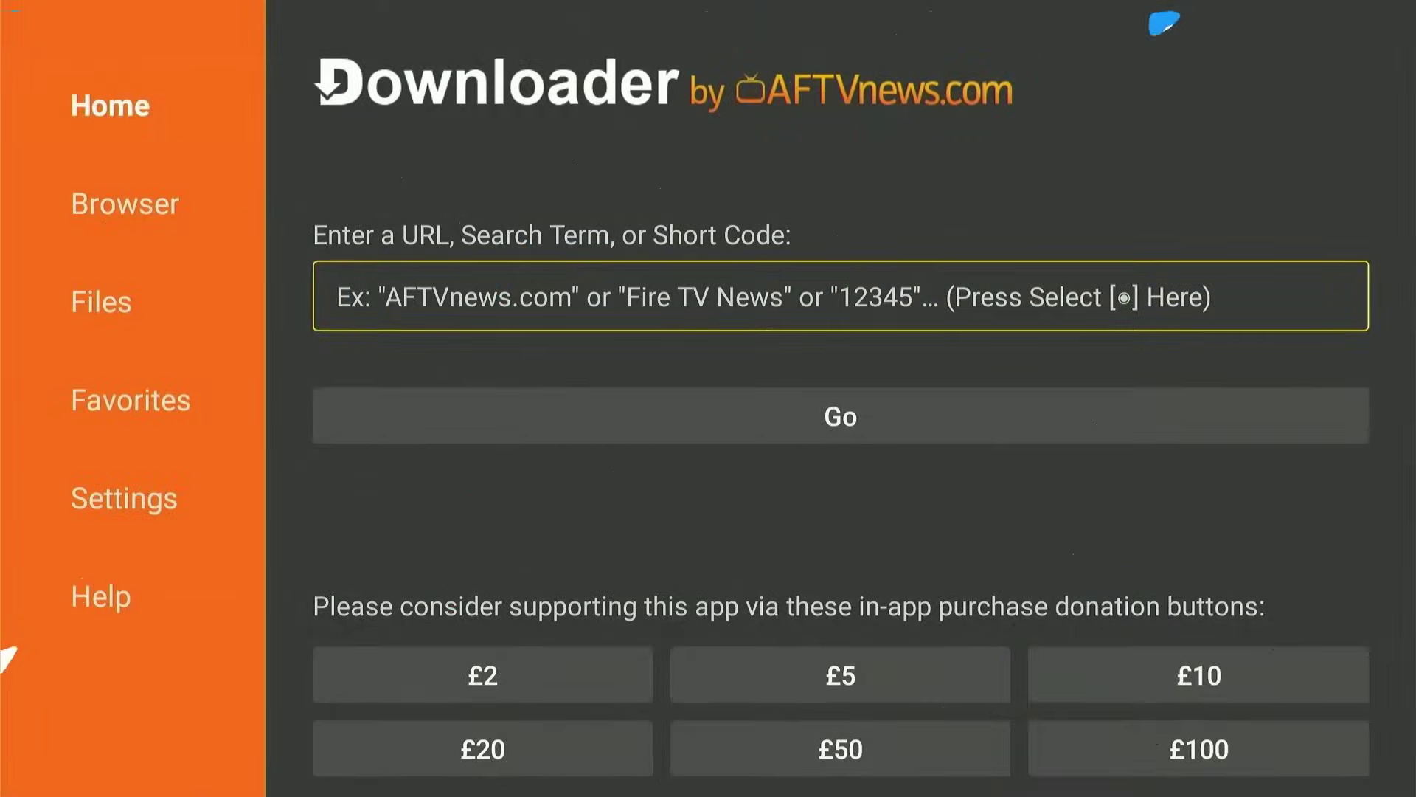
# Step: Enter the short code 730116 in the Downloader app
pyautogui.press('Return')
pyautogui.press('Up')
pyautogui.press('Left')
pyautogui.press('Left')
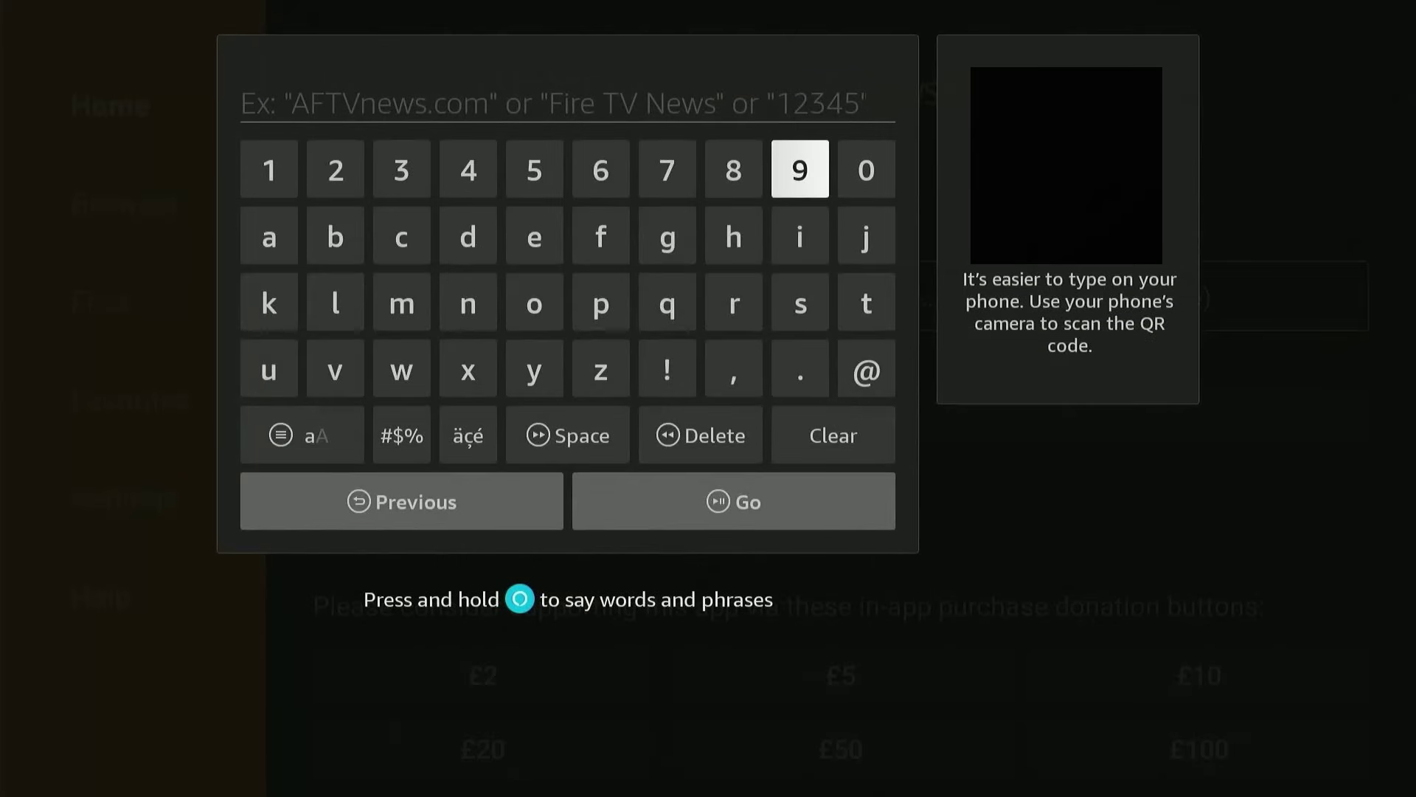
pyautogui.press('Left')
pyautogui.press('Left')
pyautogui.press('Return')
pyautogui.press('Right')
pyautogui.press('Right')
pyautogui.press('Right')
pyautogui.press('Right')
pyautogui.press('Right')
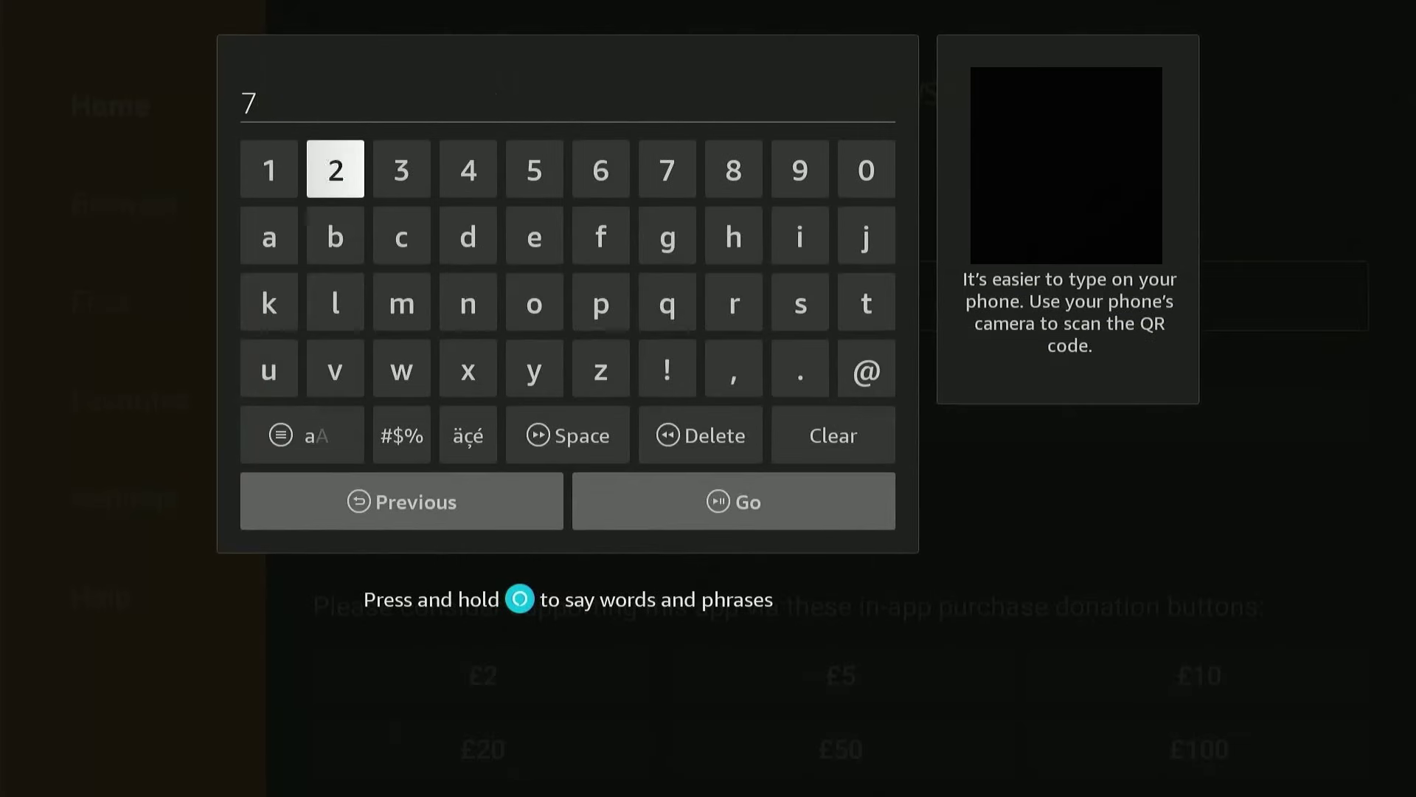
pyautogui.press('Right')
pyautogui.press('Return')
pyautogui.press('Left')
pyautogui.press('Left')
pyautogui.press('Left')
pyautogui.press('Return')
pyautogui.press('Right')
pyautogui.press('Return')
pyautogui.press('Return')
pyautogui.press('Right')
pyautogui.press('Right')
pyautogui.press('Right')
pyautogui.press('Right')
pyautogui.press('Right')
pyautogui.press('Return')
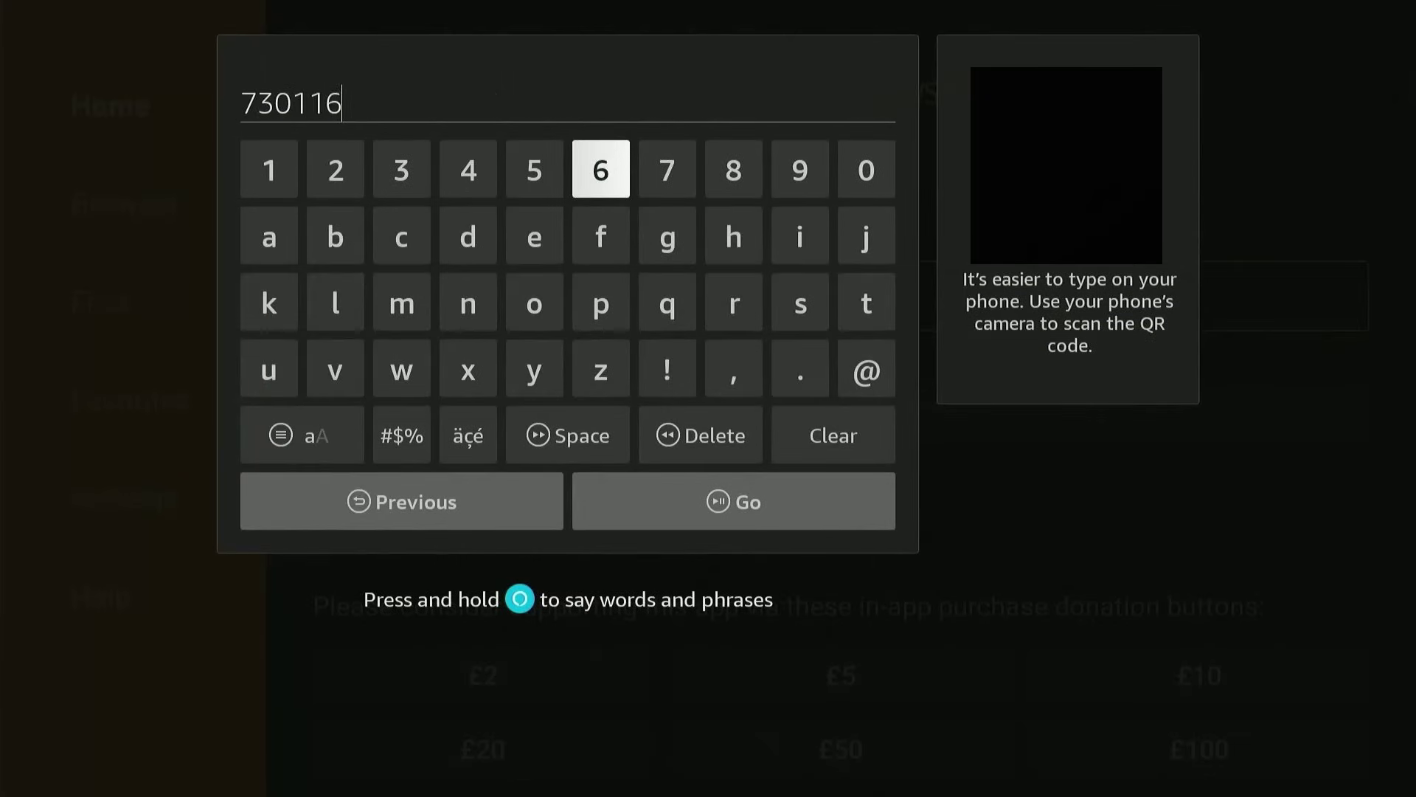
# Step: Submit the entered short code to load the downloads page
pyautogui.press('Down')
pyautogui.press('Down')
pyautogui.press('Down')
pyautogui.press('Down')
pyautogui.press('Down')
pyautogui.press('Right')
pyautogui.press('Return')
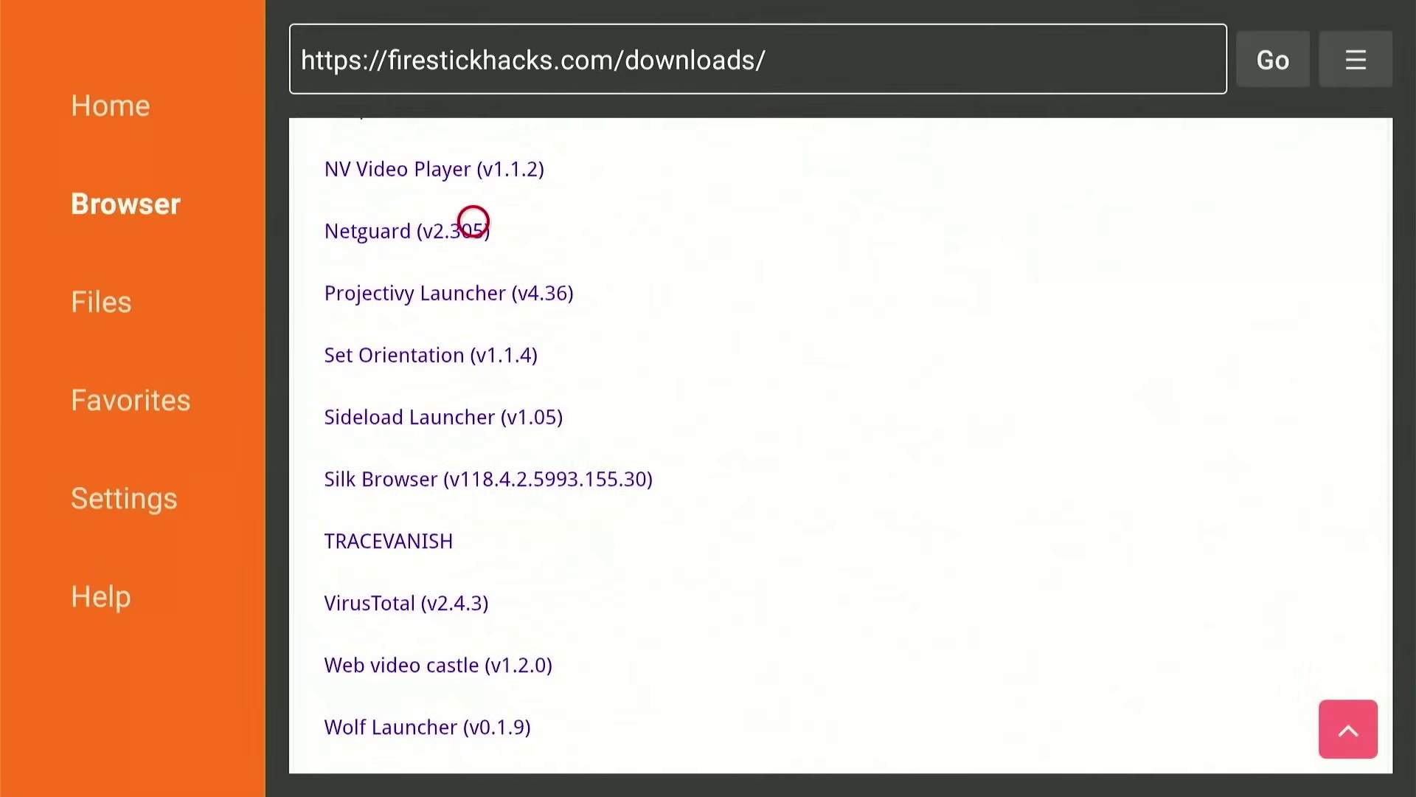
# Step: Download Netguard (v2.305) from the downloads page, install it and close the installer
pyautogui.click(473, 222)
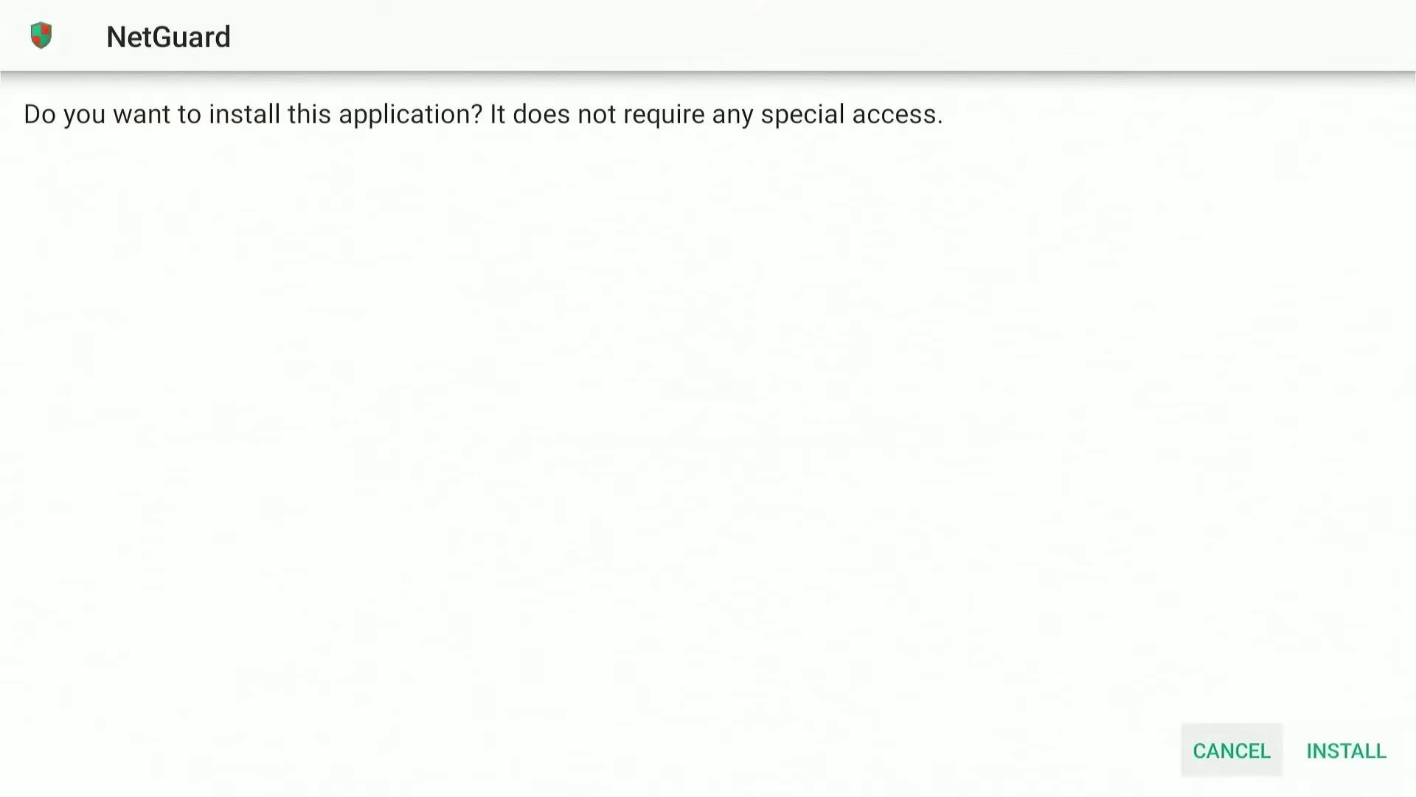
pyautogui.press('Right')
pyautogui.press('Return')
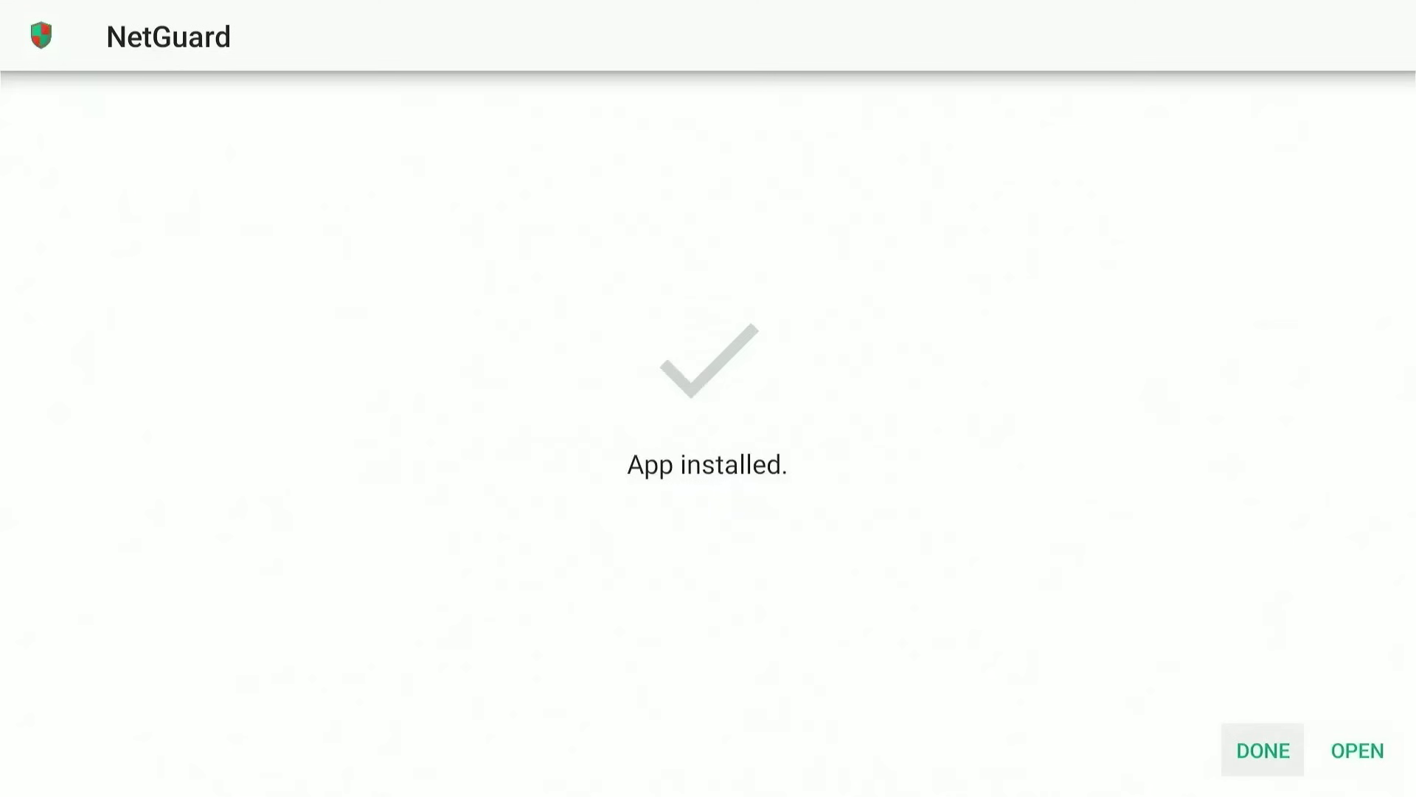
pyautogui.press('Return')
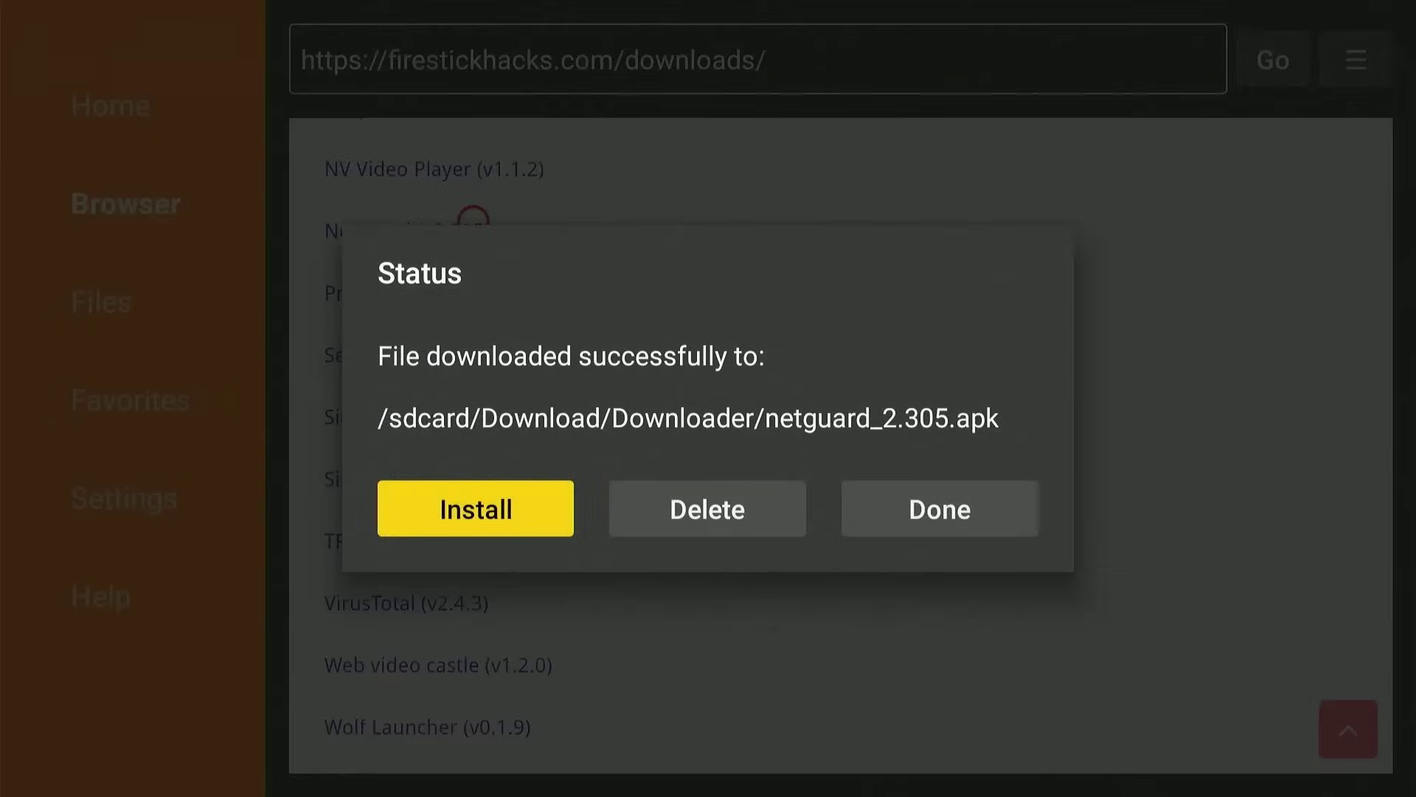
# Step: Delete the downloaded netguard_2.305.apk file and confirm its removal
pyautogui.press('Right')
pyautogui.press('Return')
pyautogui.press('Left')
pyautogui.press('Return')
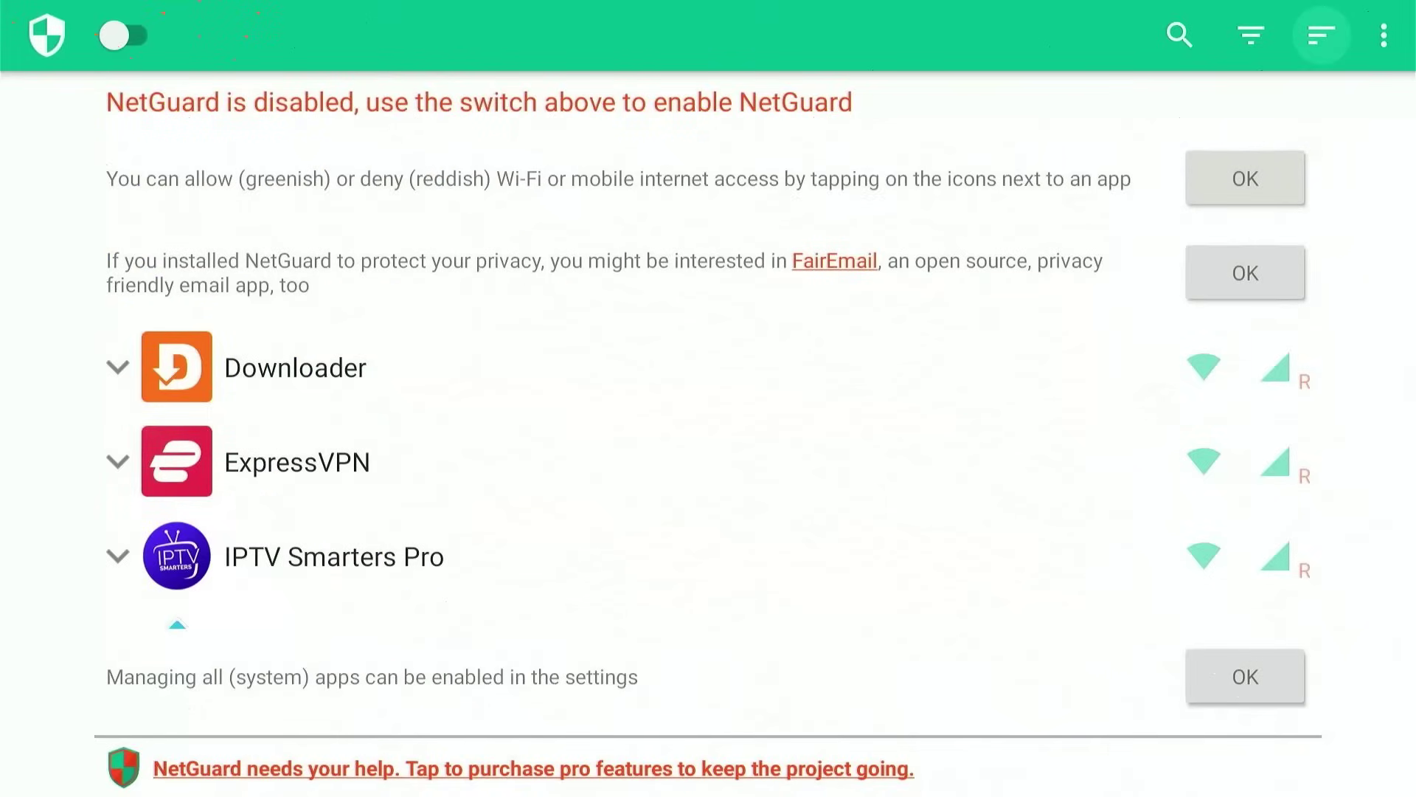
# Step: Enable Manage system apps in NetGuard's advanced options and return to the app list
pyautogui.press('Right')
pyautogui.press('Return')
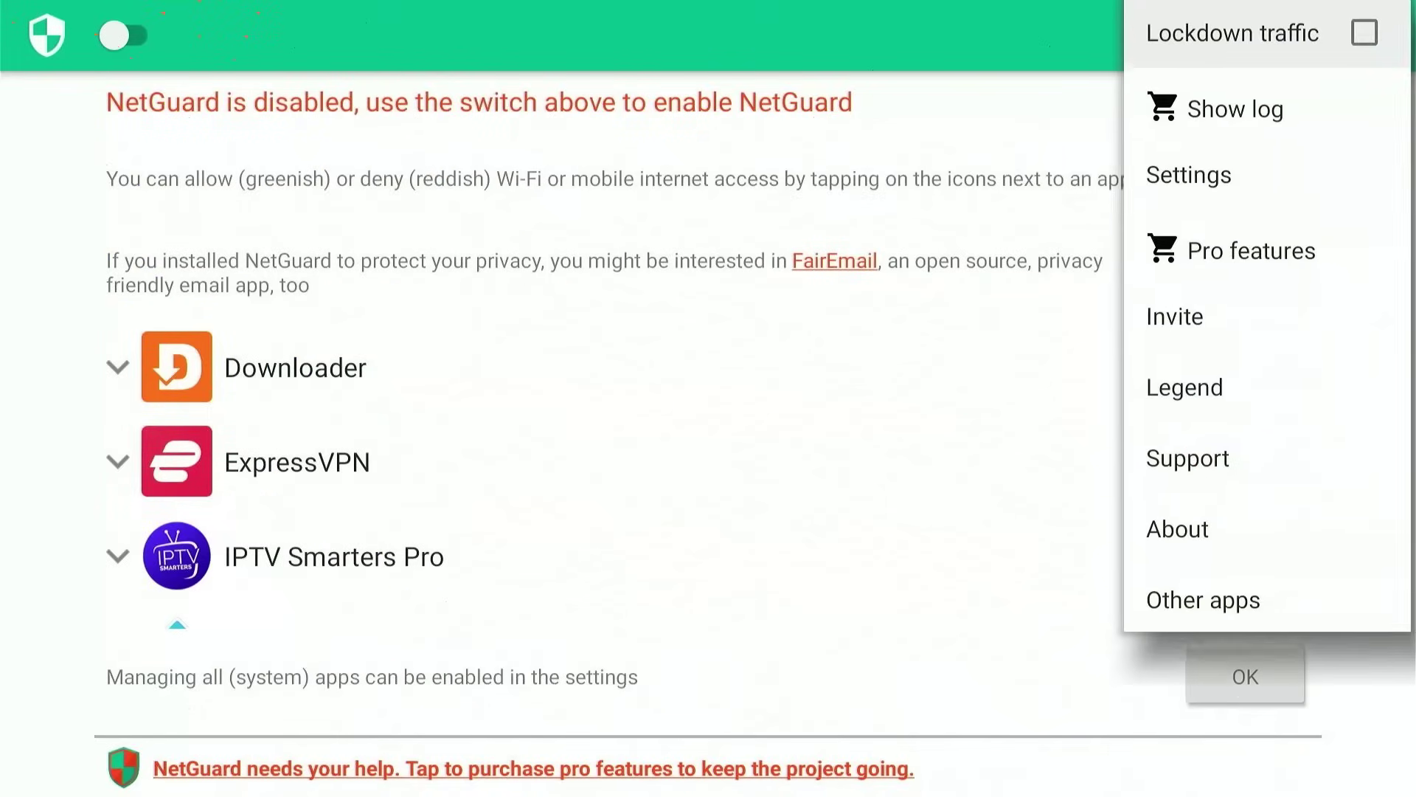
pyautogui.press('Down')
pyautogui.press('Down')
pyautogui.press('Return')
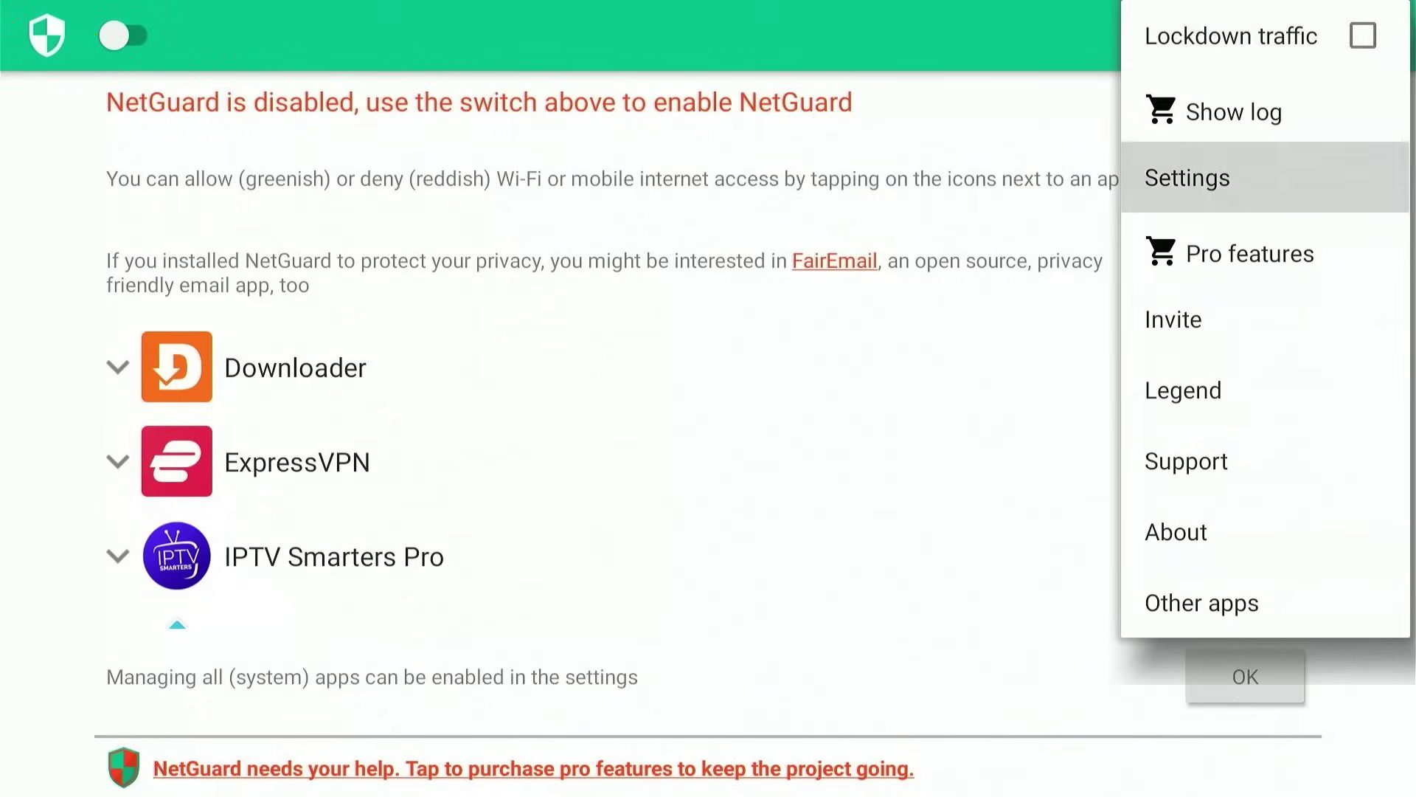
pyautogui.press('Down')
pyautogui.press('Down')
pyautogui.press('Down')
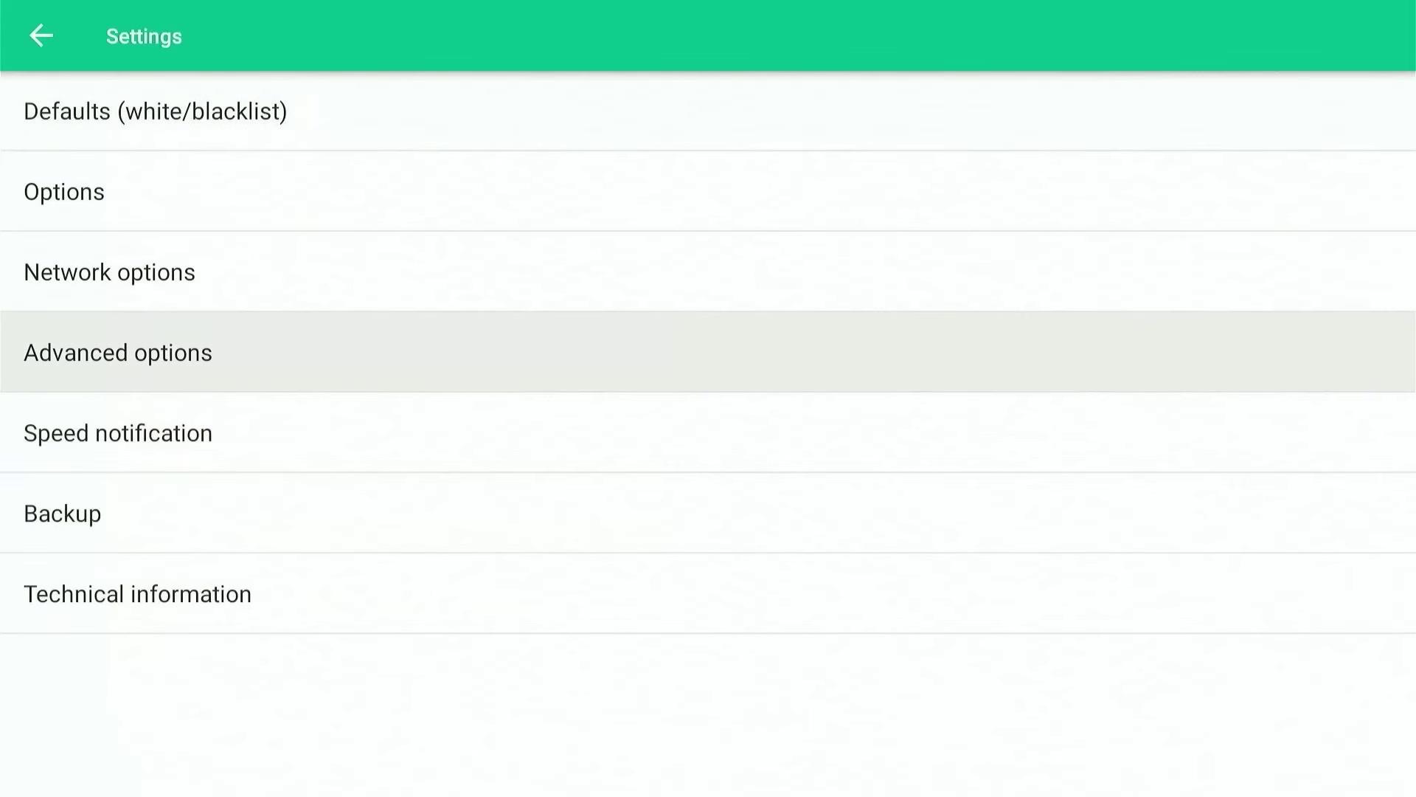
pyautogui.press('Return')
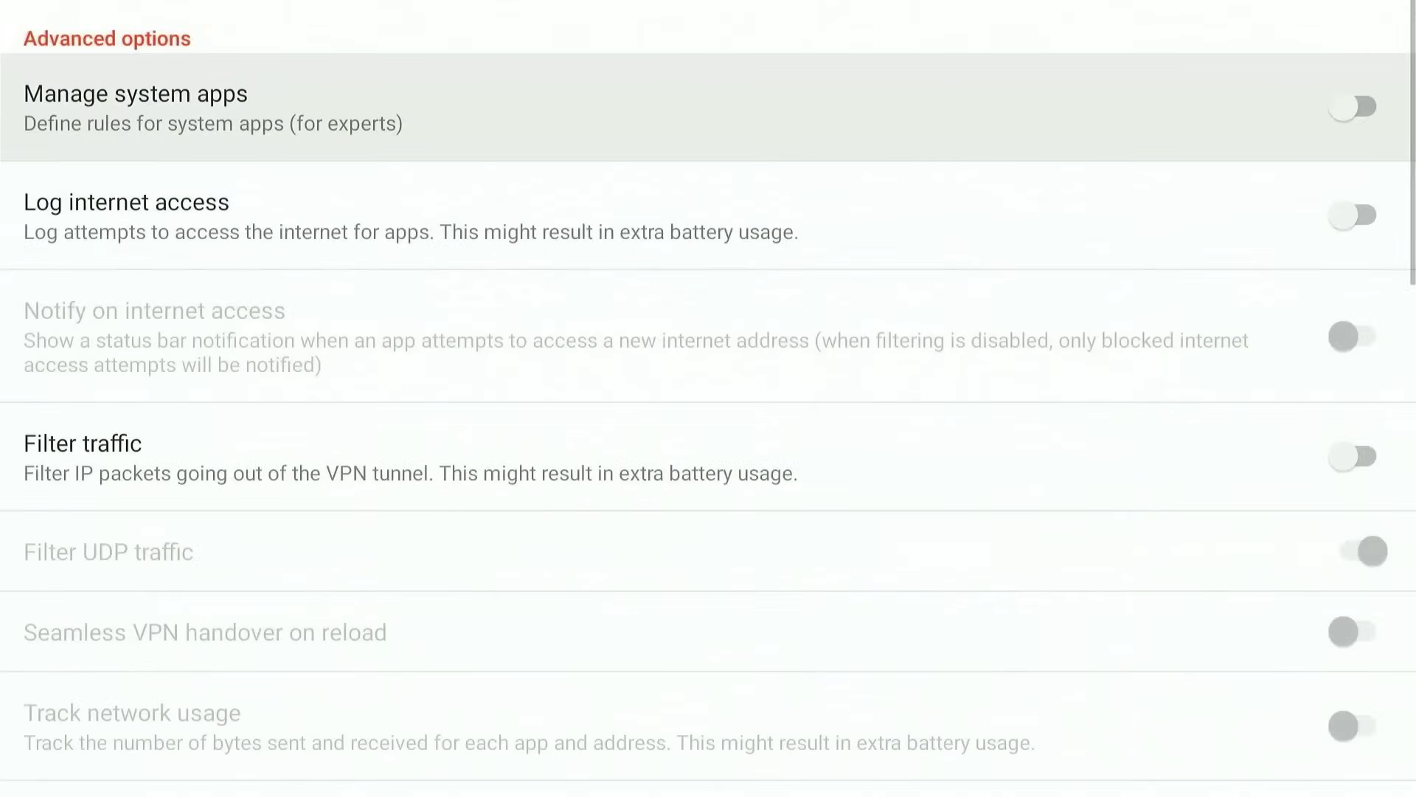
pyautogui.press('Return')
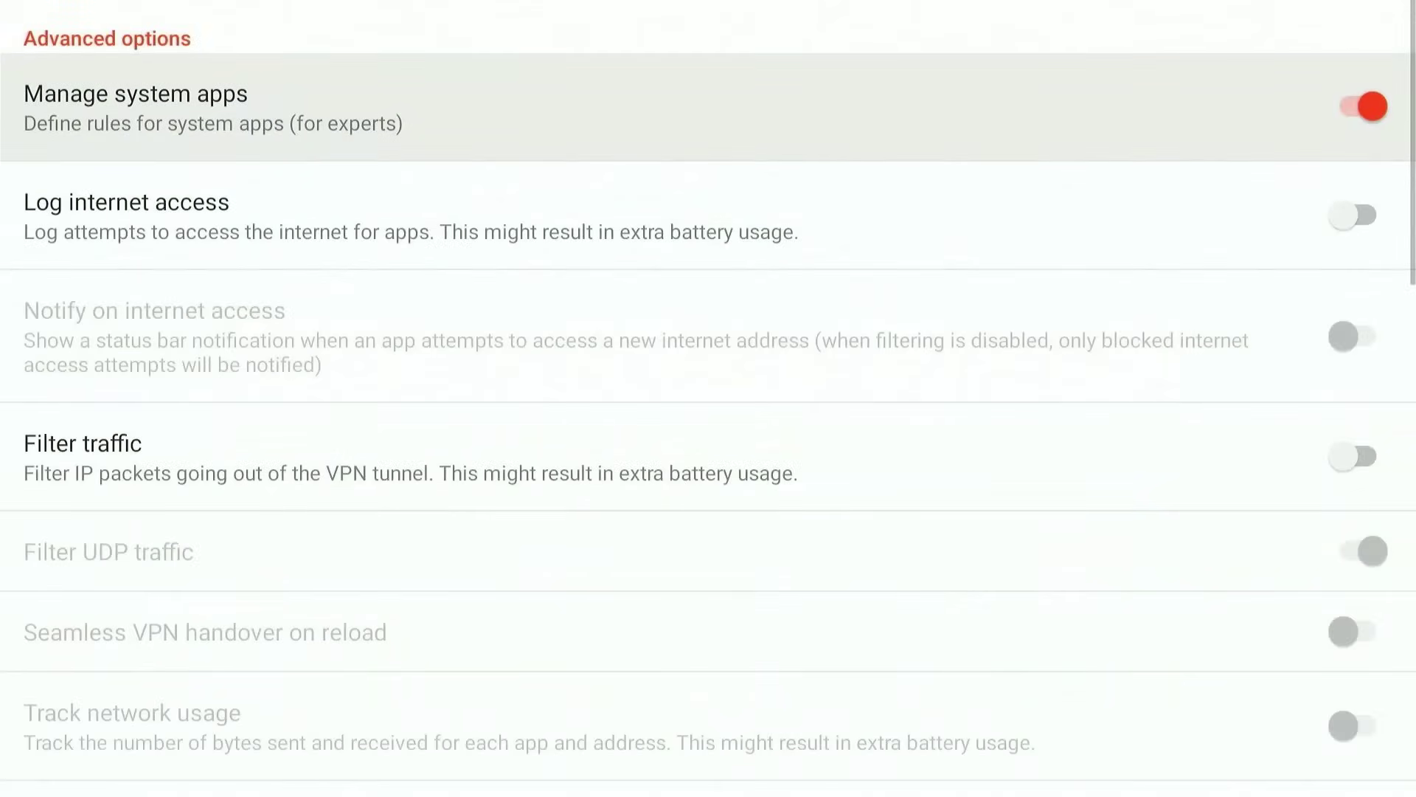
pyautogui.press('Escape')
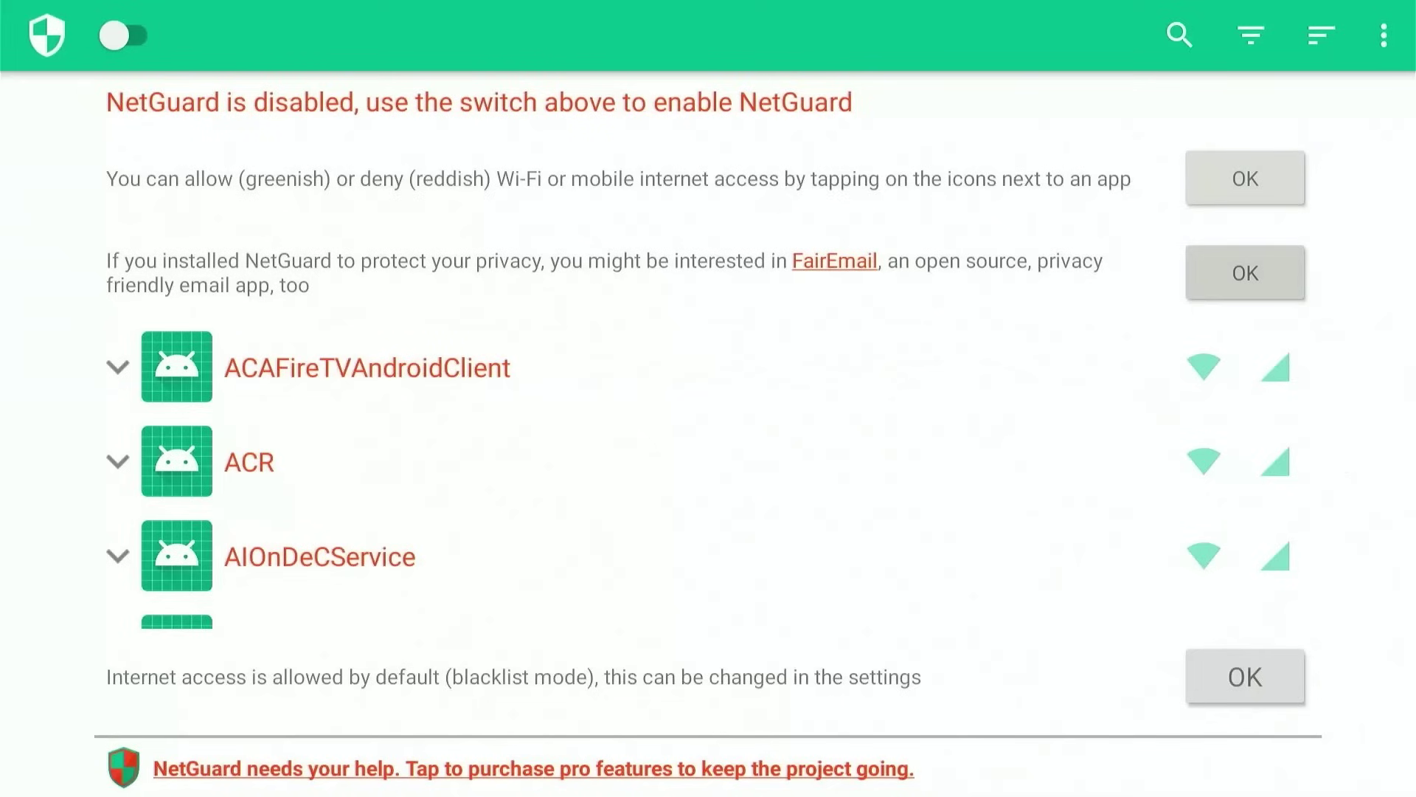
# Step: Block both Wi-Fi and mobile internet access for Amazon Kids in NetGuard's app list
pyautogui.press('Down')
pyautogui.press('Down')
pyautogui.press('Down')
pyautogui.press('Down')
pyautogui.press('Down')
pyautogui.press('Down')
pyautogui.press('Down')
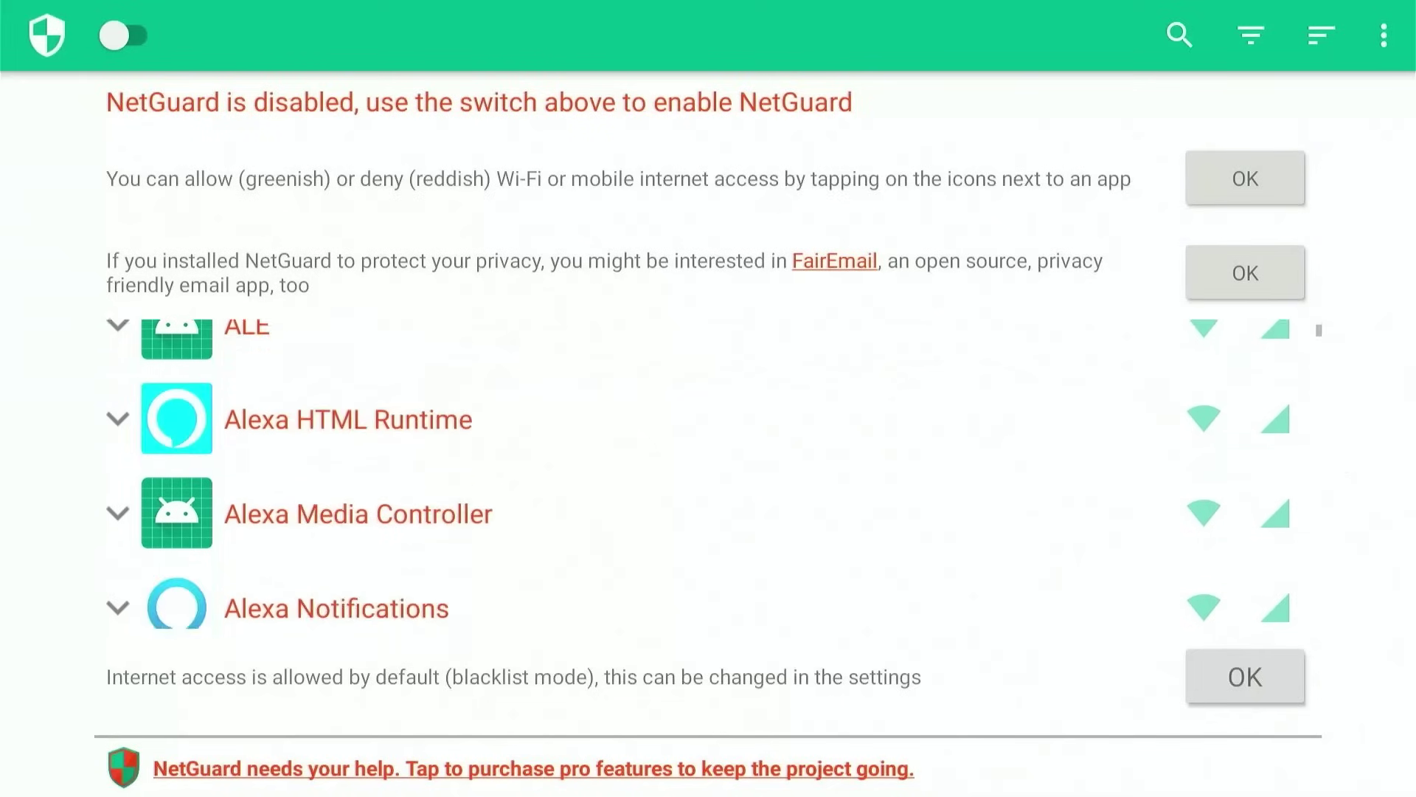
pyautogui.press('Down')
pyautogui.press('Down')
pyautogui.press('Down')
pyautogui.press('Down')
pyautogui.press('Down')
pyautogui.press('Down')
pyautogui.press('Down')
pyautogui.press('Down')
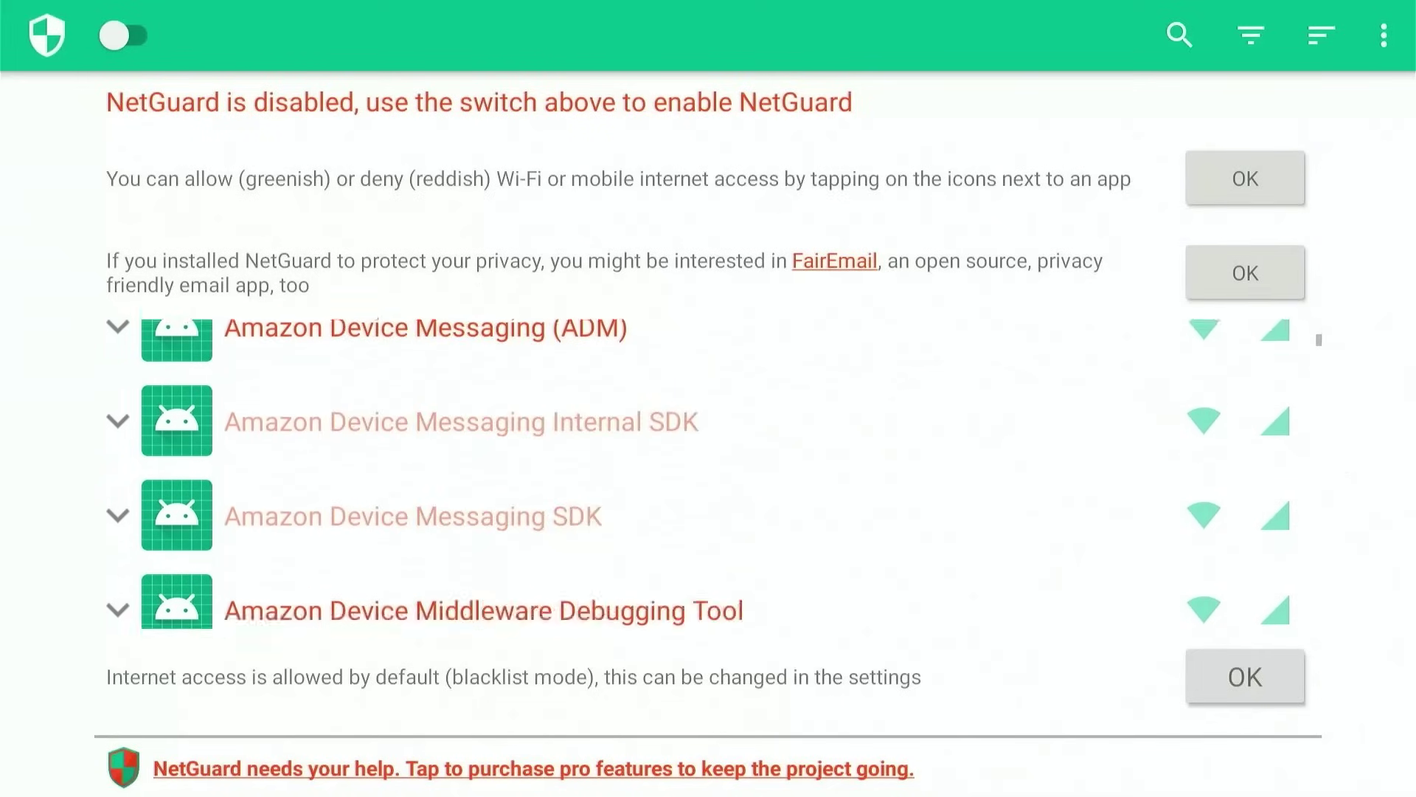
pyautogui.press('Down')
pyautogui.press('Down')
pyautogui.press('Down')
pyautogui.press('Down')
pyautogui.press('Down')
pyautogui.press('Down')
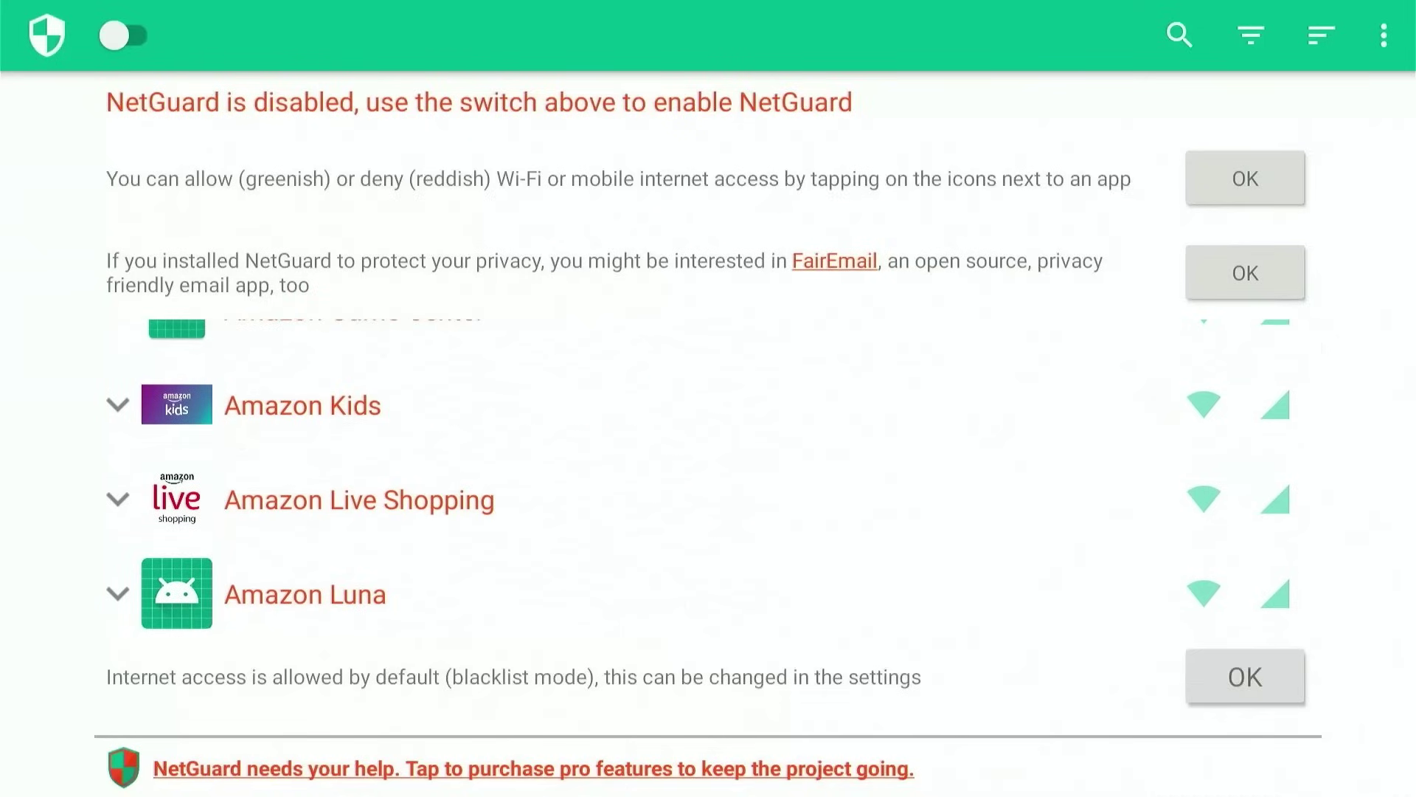
pyautogui.press('Up')
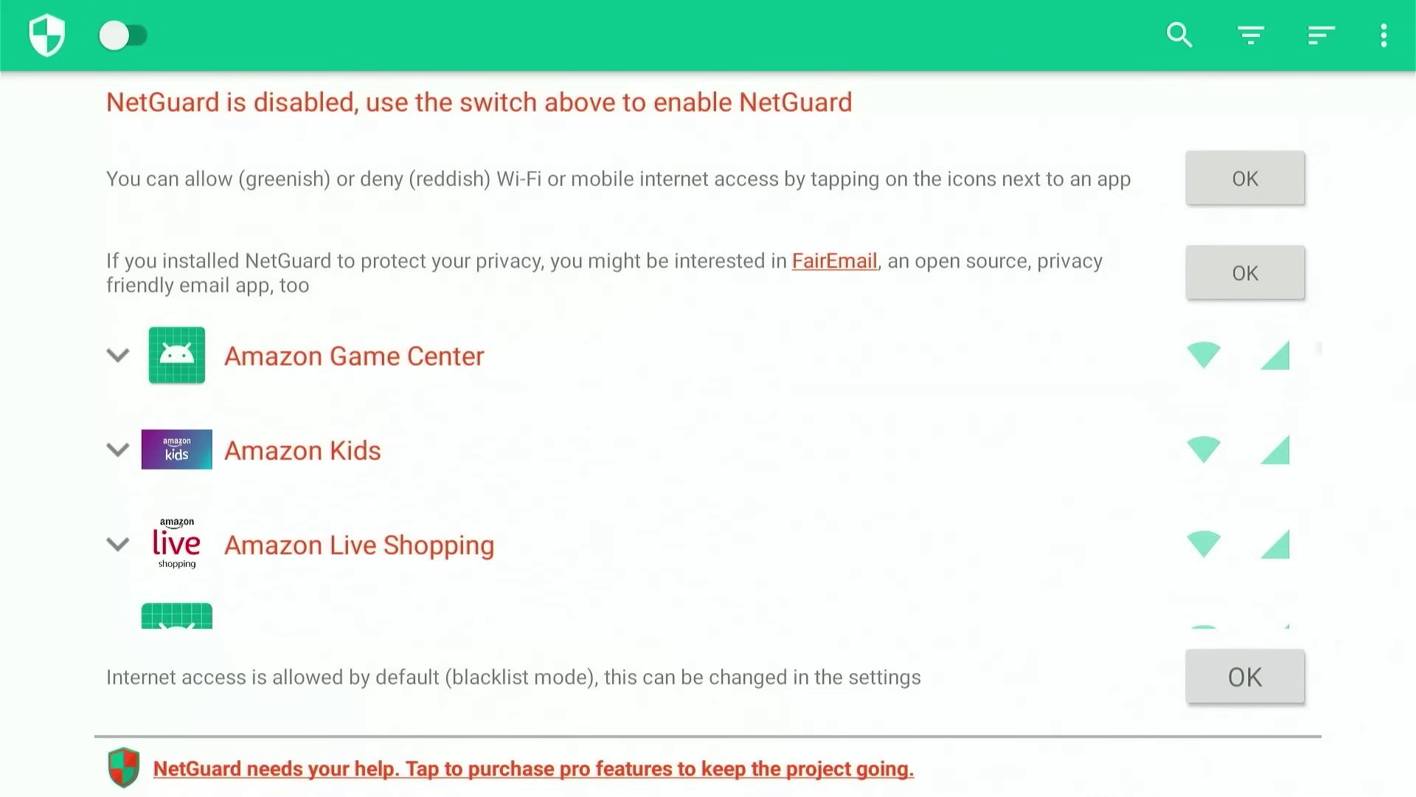
pyautogui.press('Right')
pyautogui.press('Down')
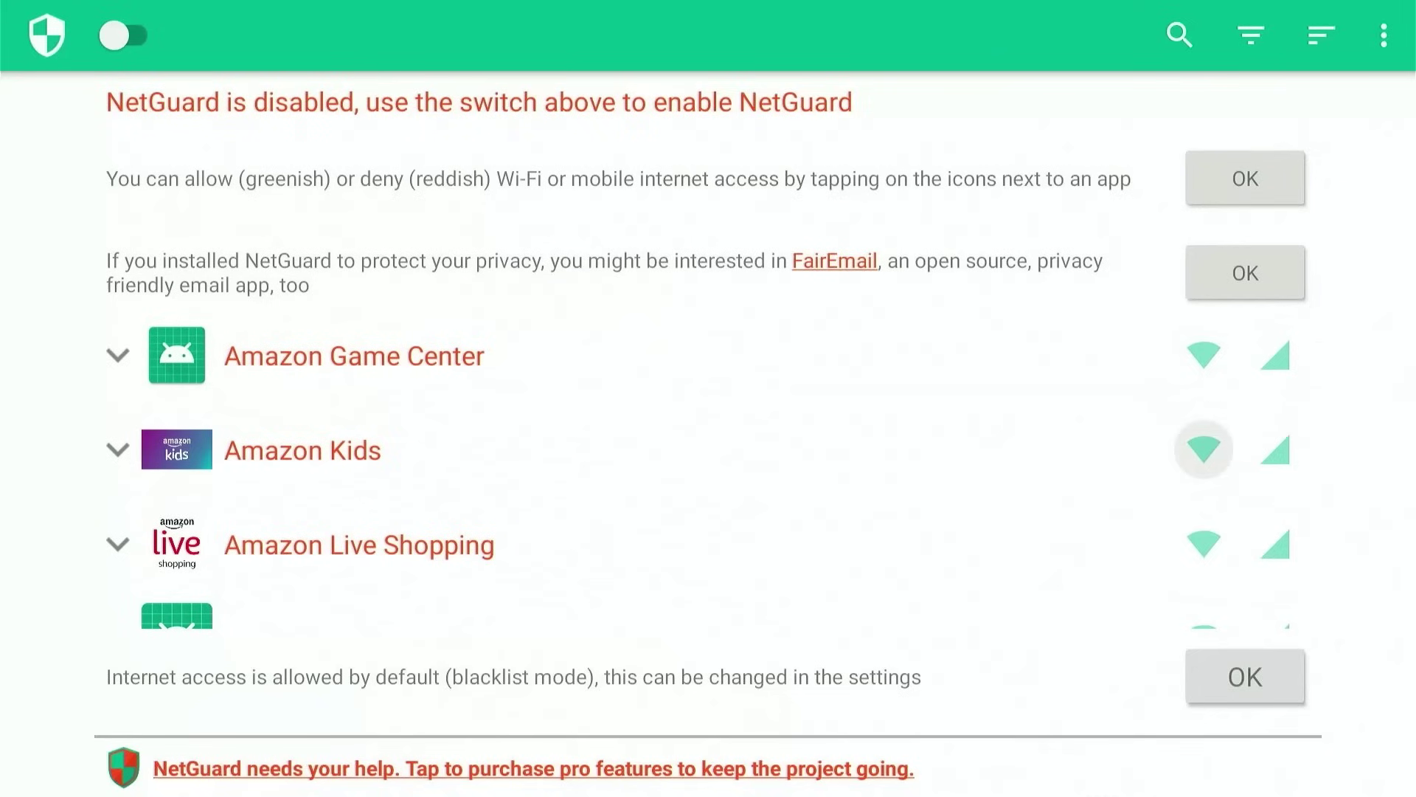
pyautogui.press('Return')
pyautogui.press('Right')
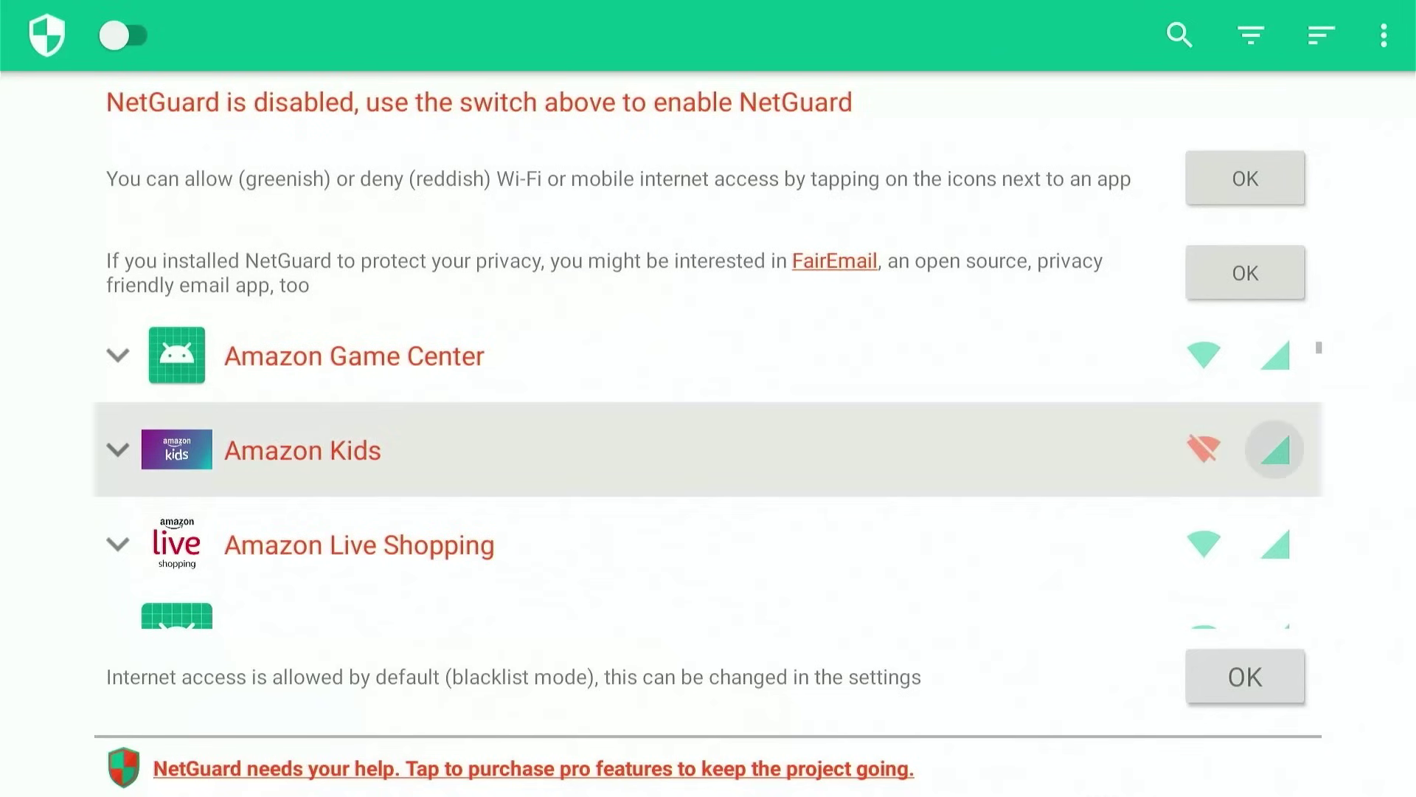
pyautogui.press('Return')
pyautogui.press('Down')
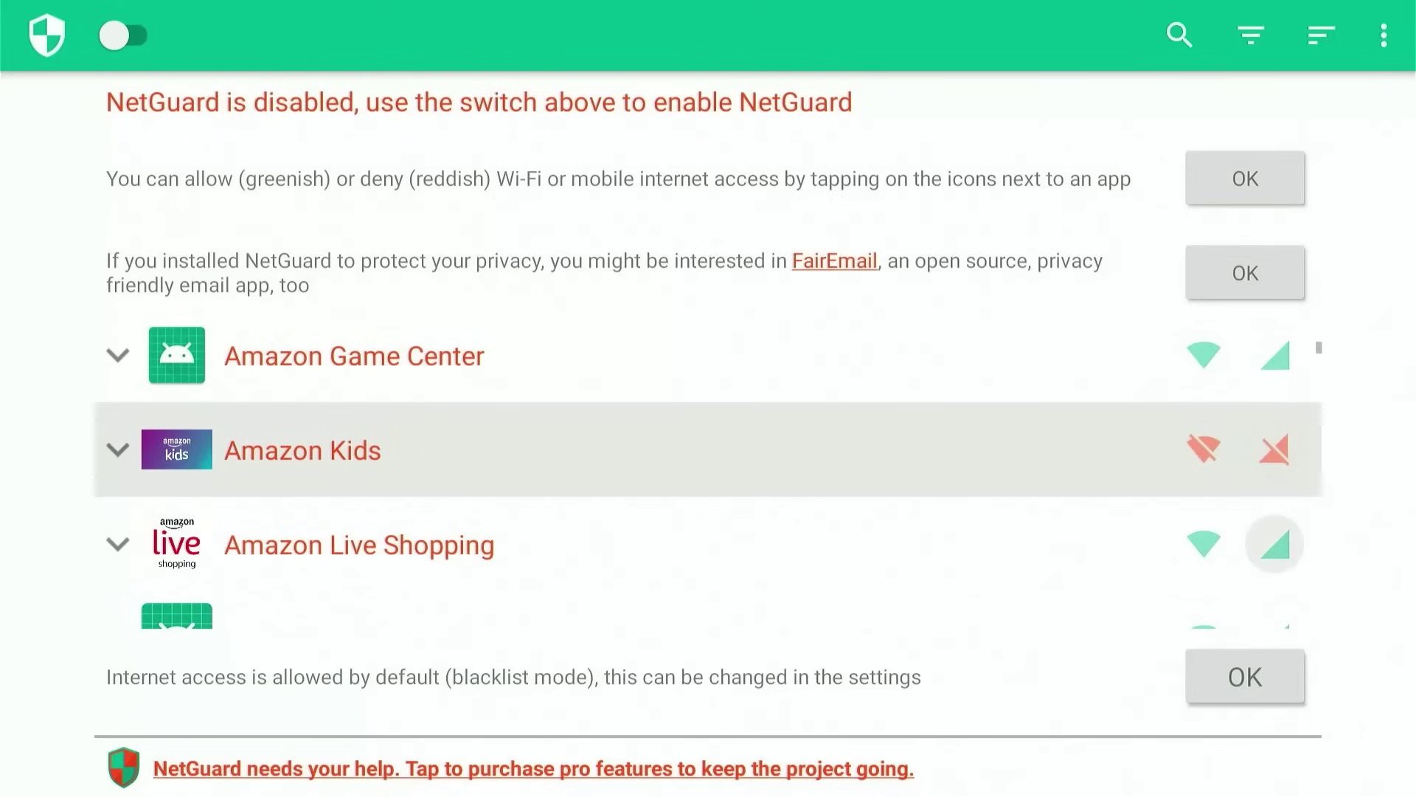
# Step: Block both Wi-Fi and mobile internet access for Amazon Live Shopping
pyautogui.press('Left')
pyautogui.press('Return')
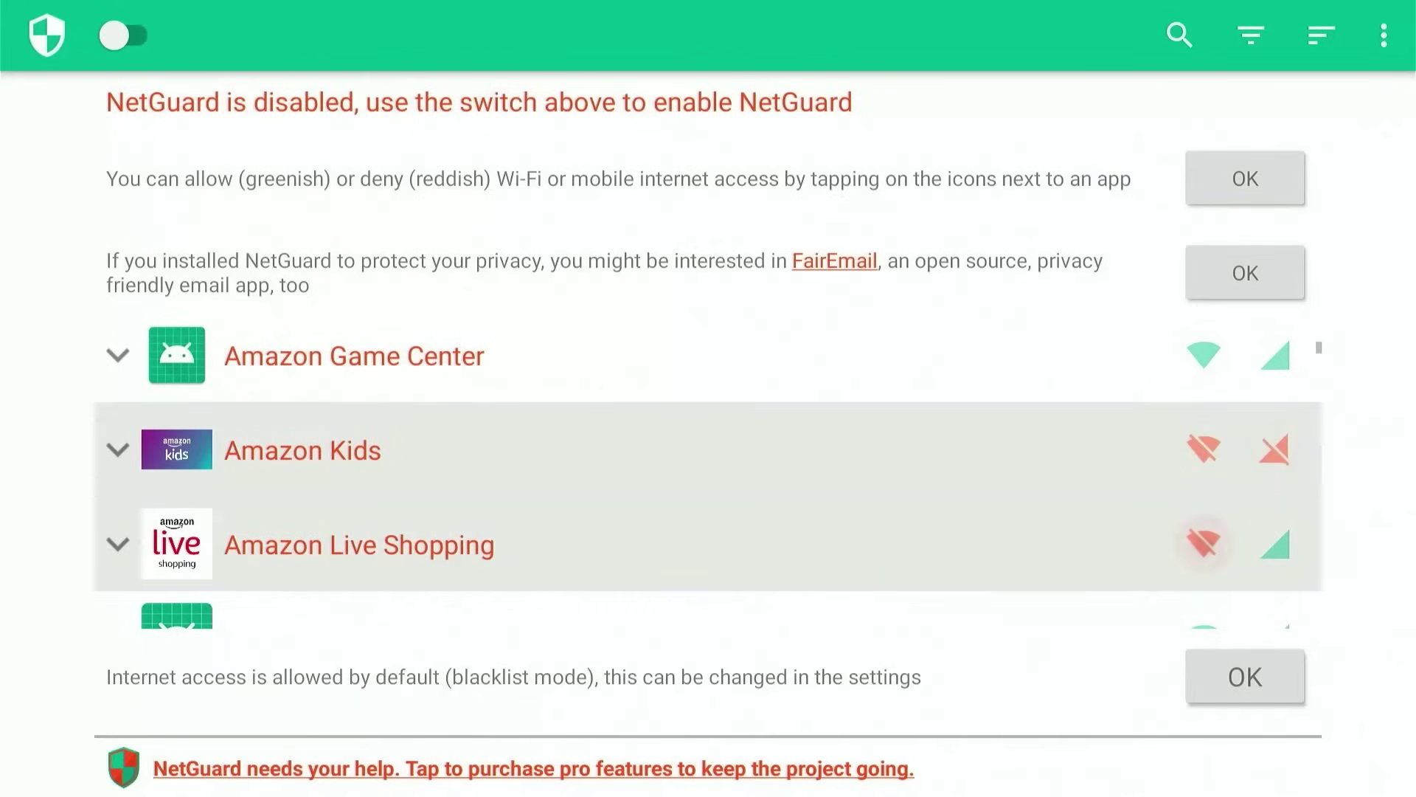
pyautogui.press('Right')
pyautogui.press('Return')
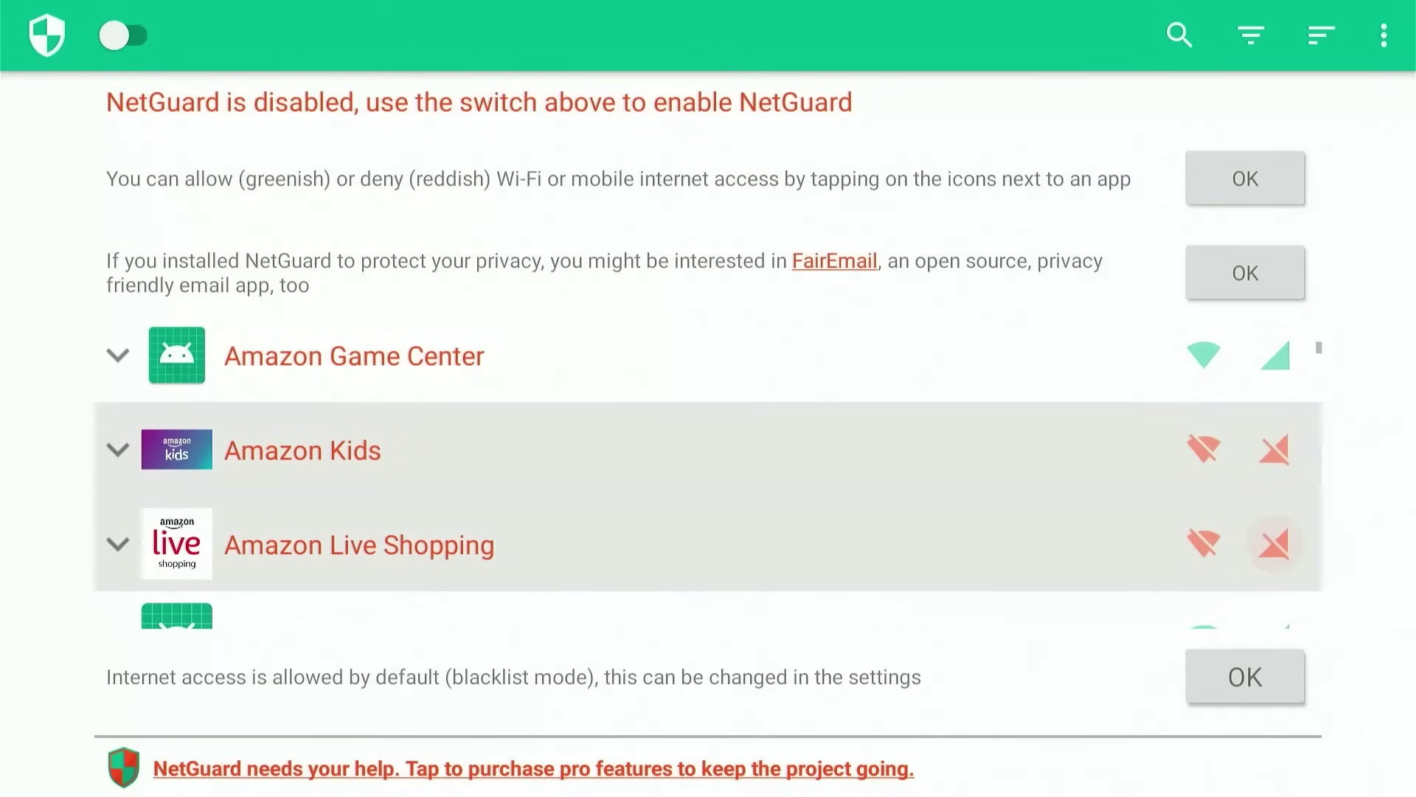
# Step: Enable the NetGuard firewall and accept the notice about its local VPN connection
pyautogui.press('Down')
pyautogui.scroll(-3, 708, 472)
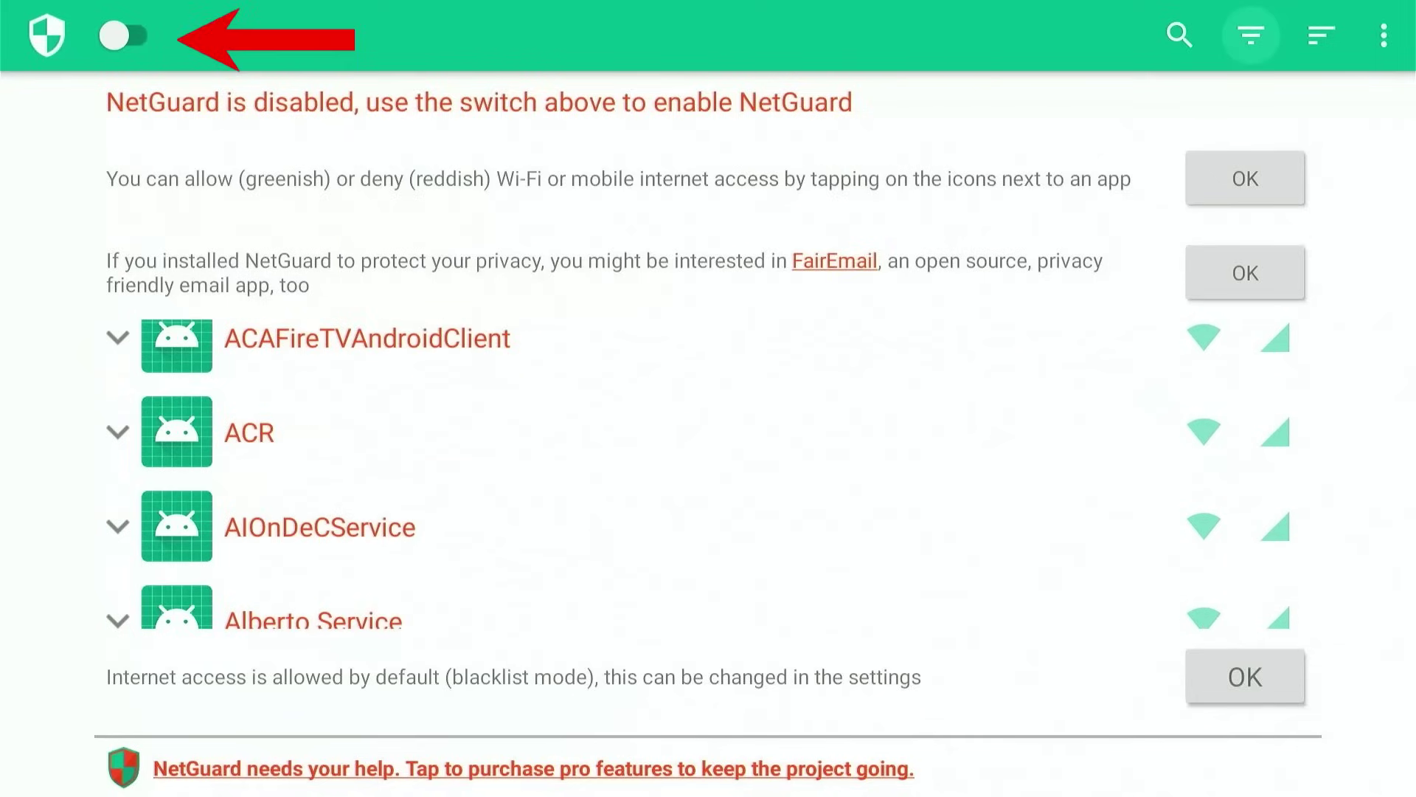
pyautogui.press('Left')
pyautogui.press('Left')
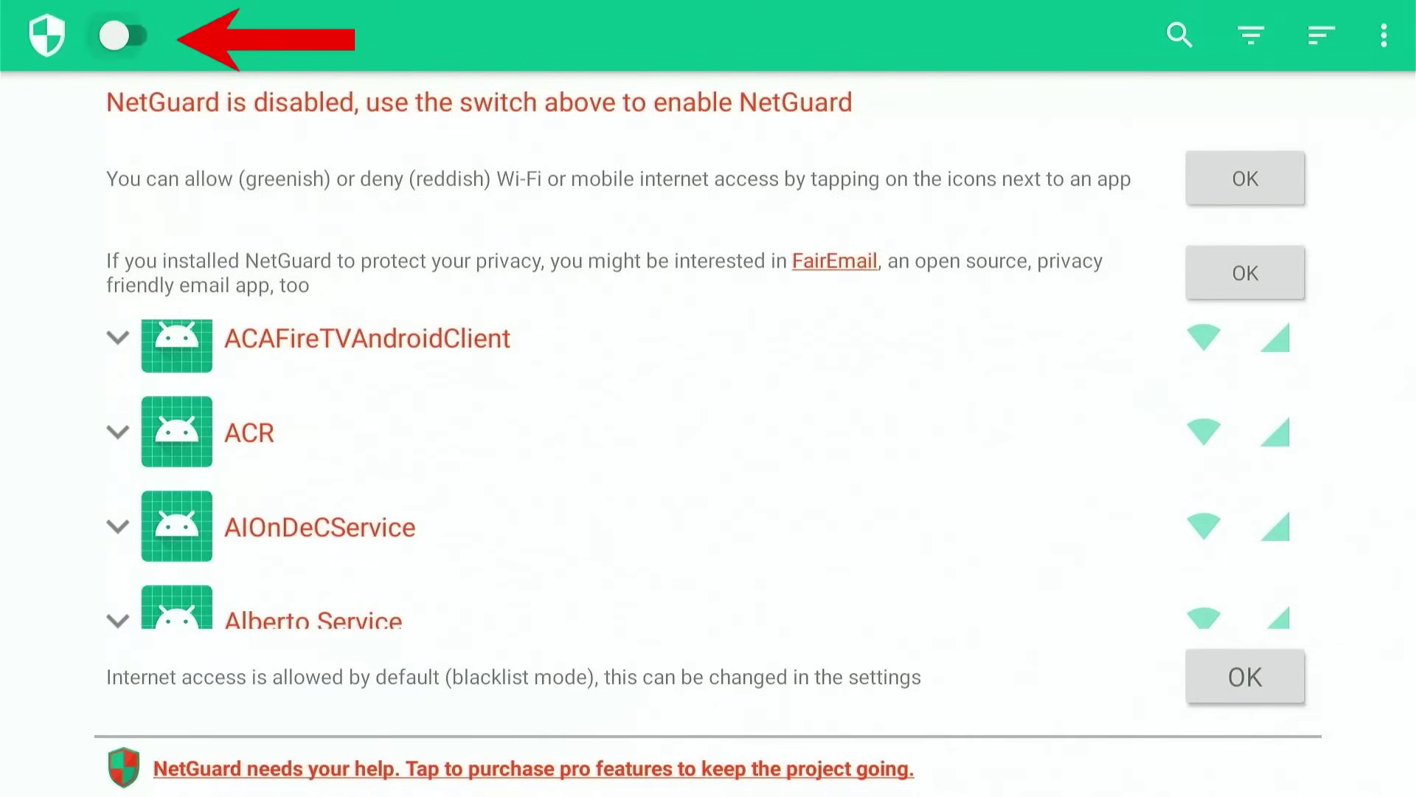
pyautogui.press('Return')
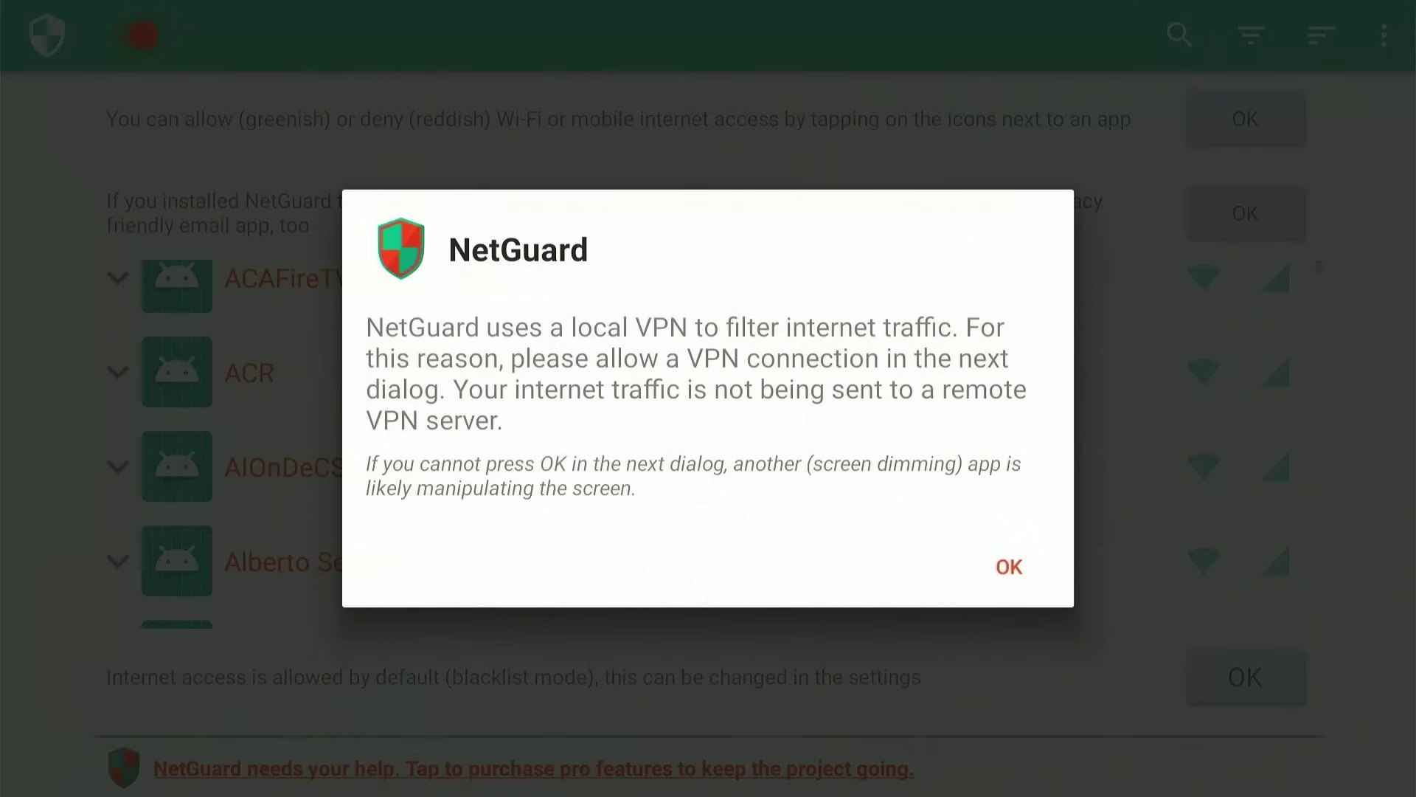
pyautogui.press('Down')
pyautogui.press('Return')
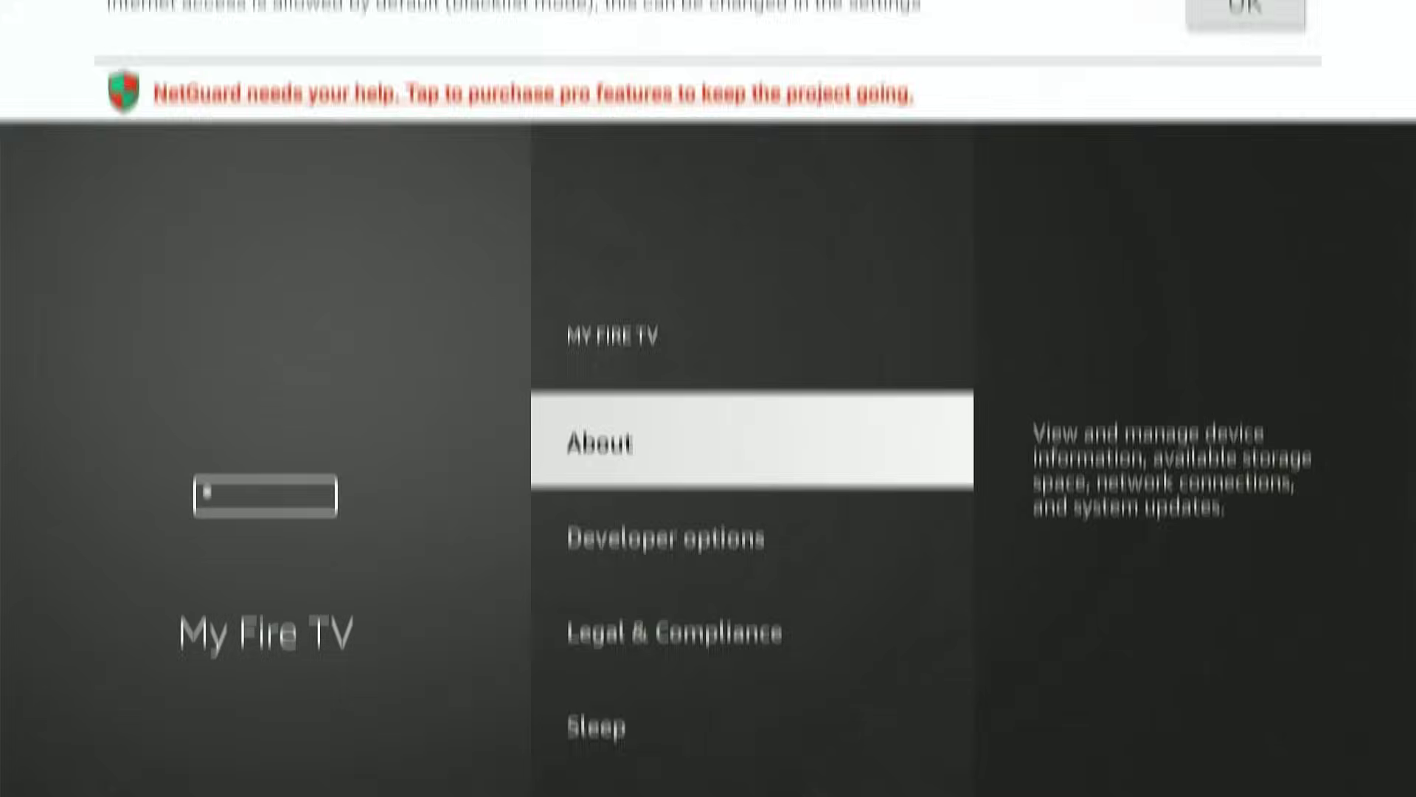
# Step: Restart the Fire TV Stick from the My Fire TV settings and confirm the restart
pyautogui.press('Down')
pyautogui.press('Down')
pyautogui.press('Down')
pyautogui.press('Down')
pyautogui.press('Return')
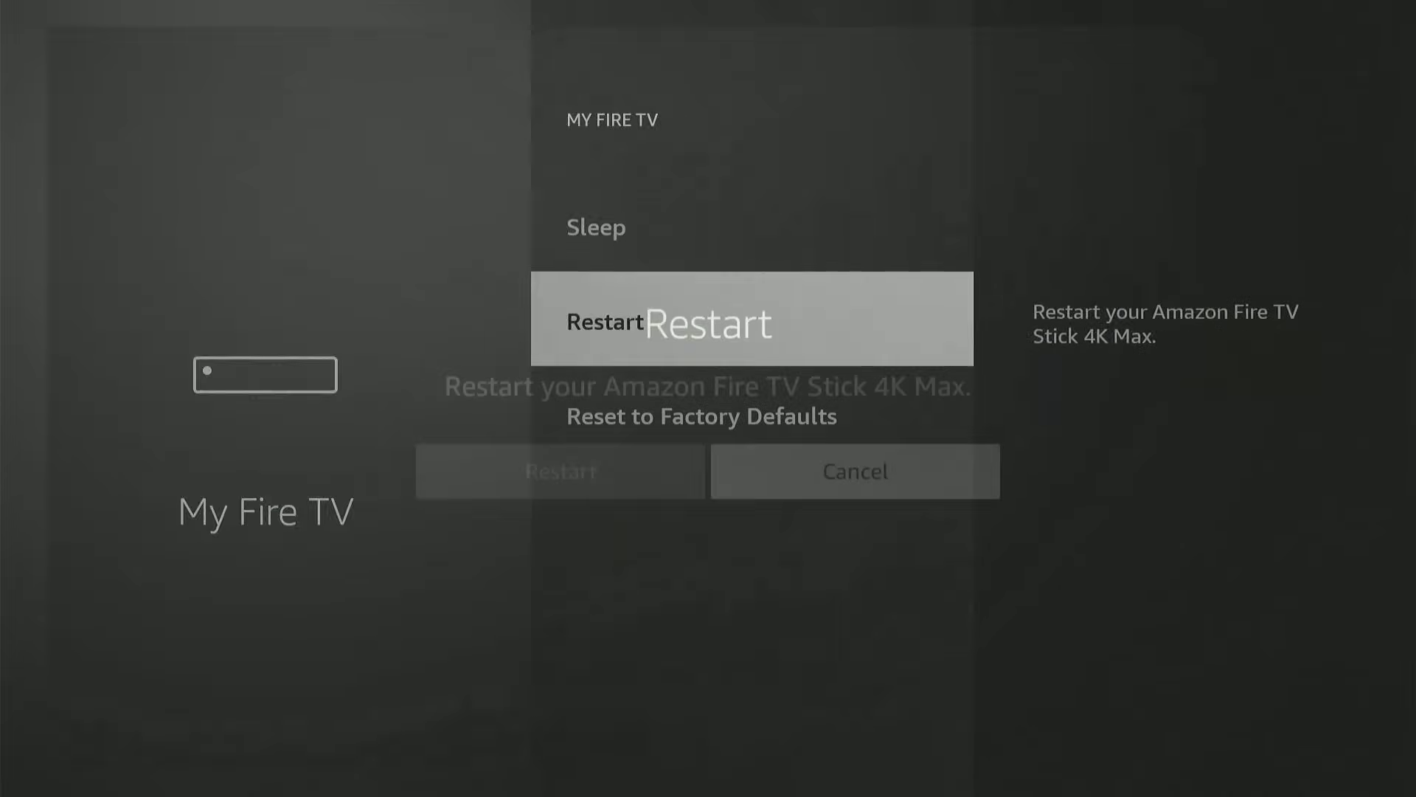
pyautogui.press('Left')
pyautogui.press('Return')
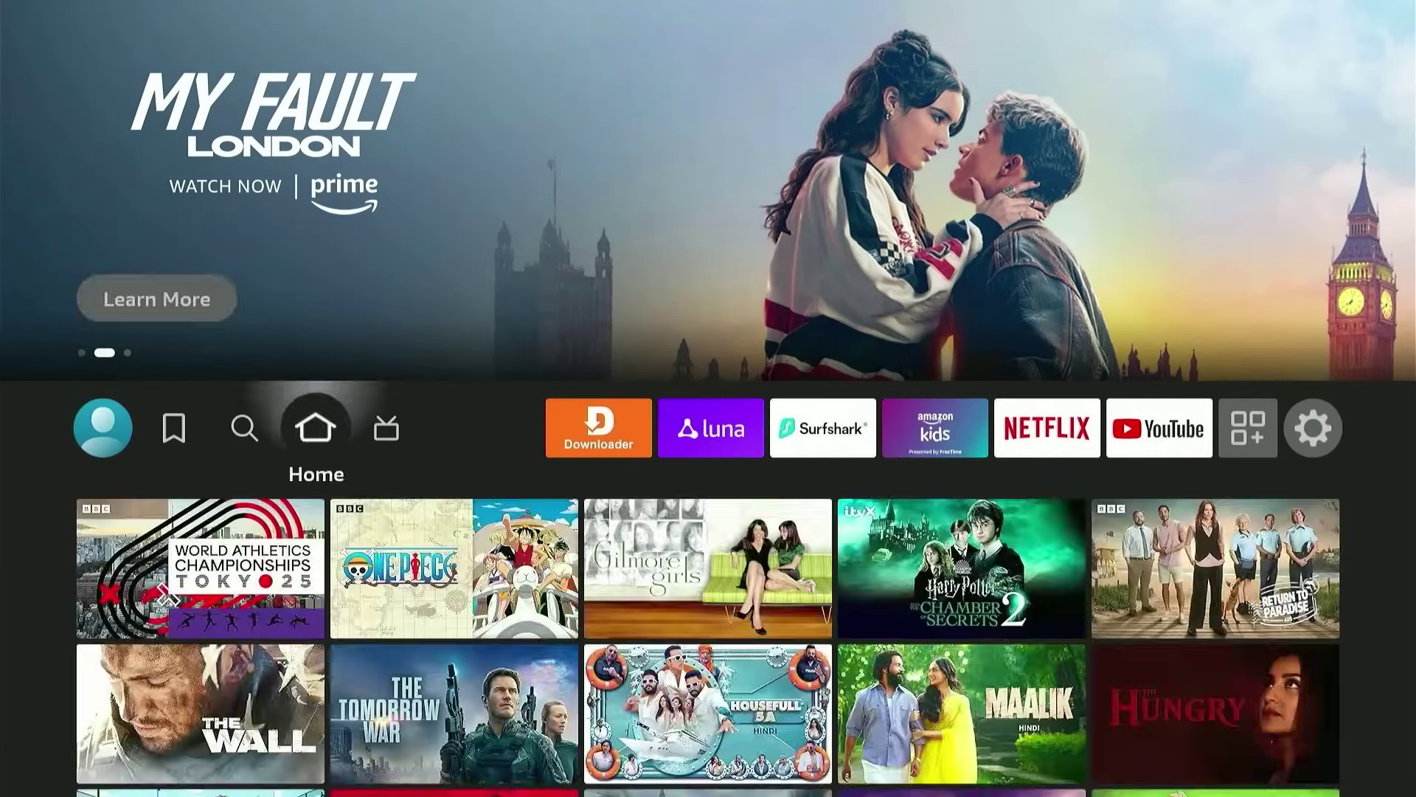
# Step: Open the About page of the My Fire TV settings from the home screen
pyautogui.press('Right')
pyautogui.press('Right')
pyautogui.press('Right')
pyautogui.press('Right')
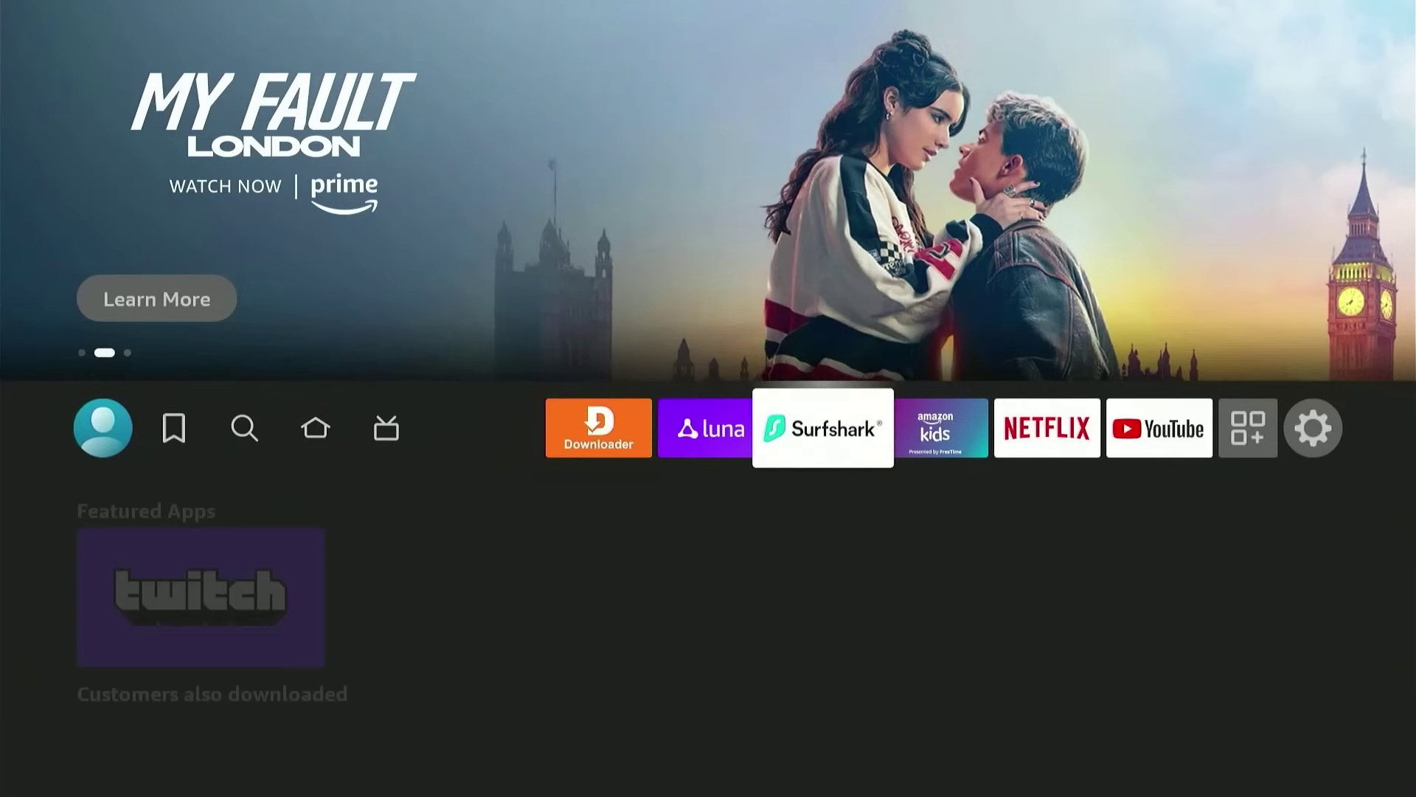
pyautogui.press('Right')
pyautogui.press('Right')
pyautogui.press('Right')
pyautogui.press('Right')
pyautogui.press('Right')
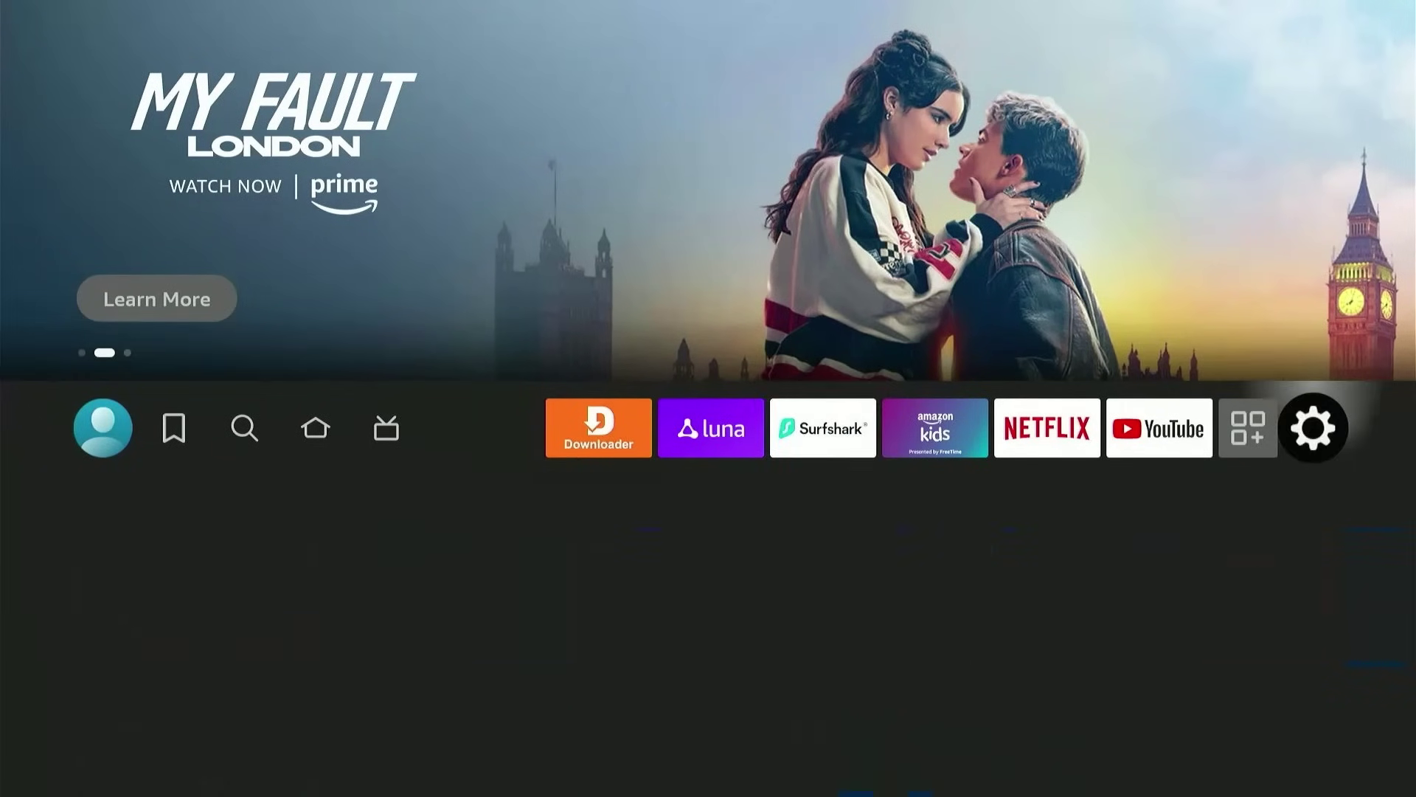
pyautogui.press('Down')
pyautogui.press('Right')
pyautogui.press('Return')
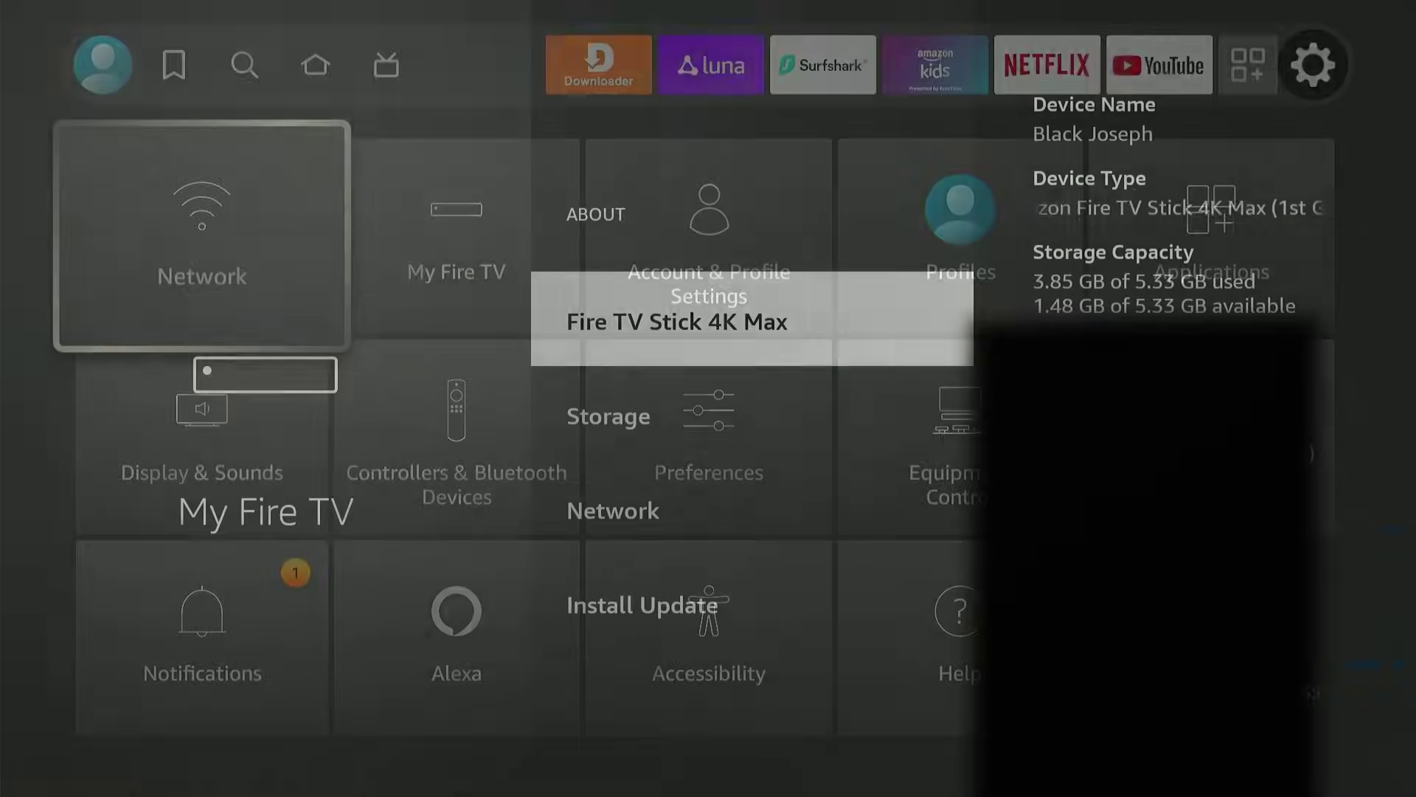